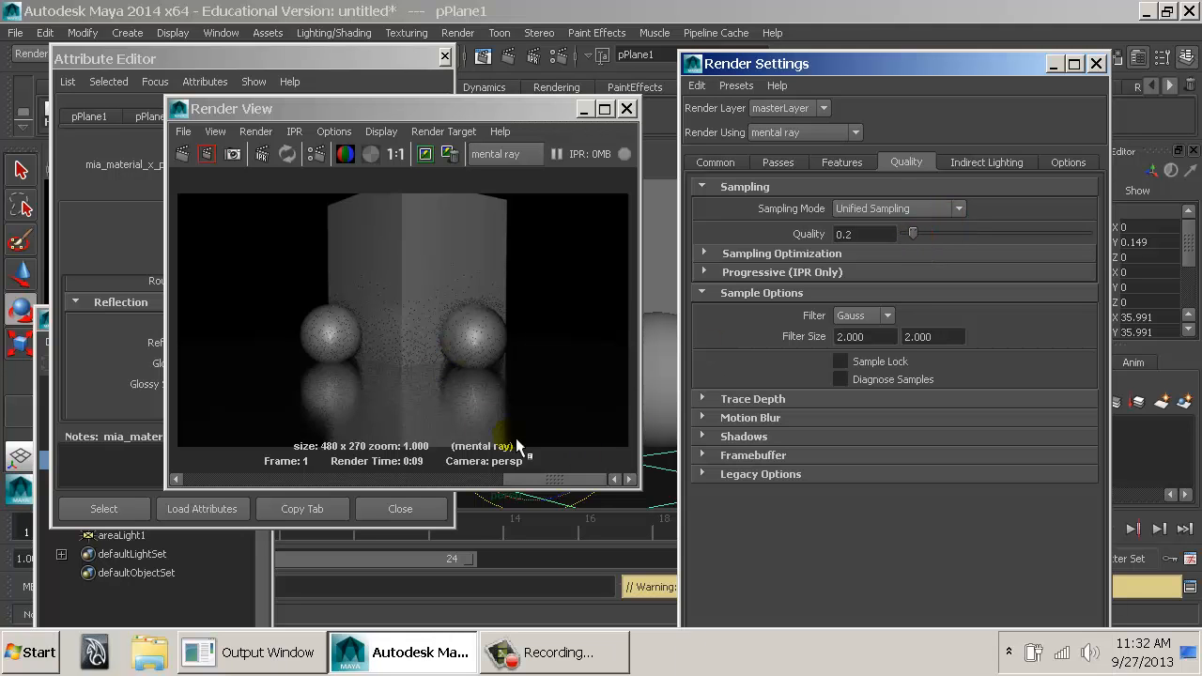
Browse the stored renders and raise the Unified Sampling Quality to 2.0 in the render settings.
click(537, 486)
drag(499, 486, 465, 485)
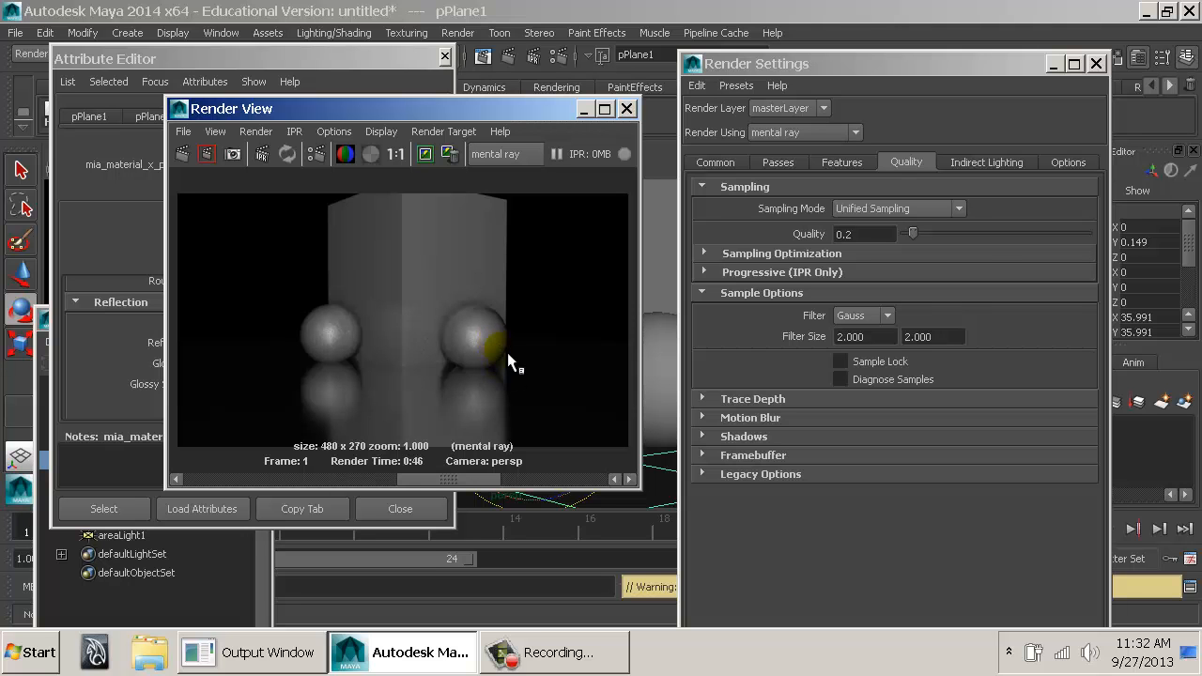
drag(986, 241, 1123, 242)
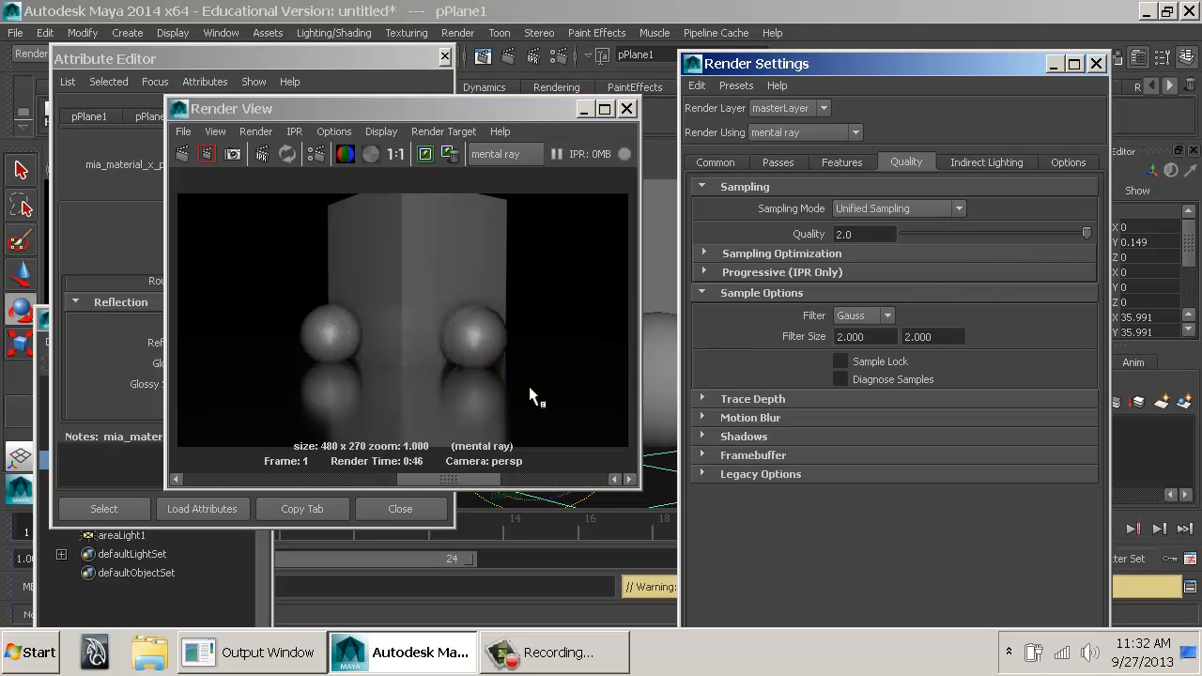
Compare the sphere highlights and floor reflections across the stored renders, and check the floor material's Glossy Samples setting.
scroll(480, 353, up, 4)
scroll(480, 355, down, 4)
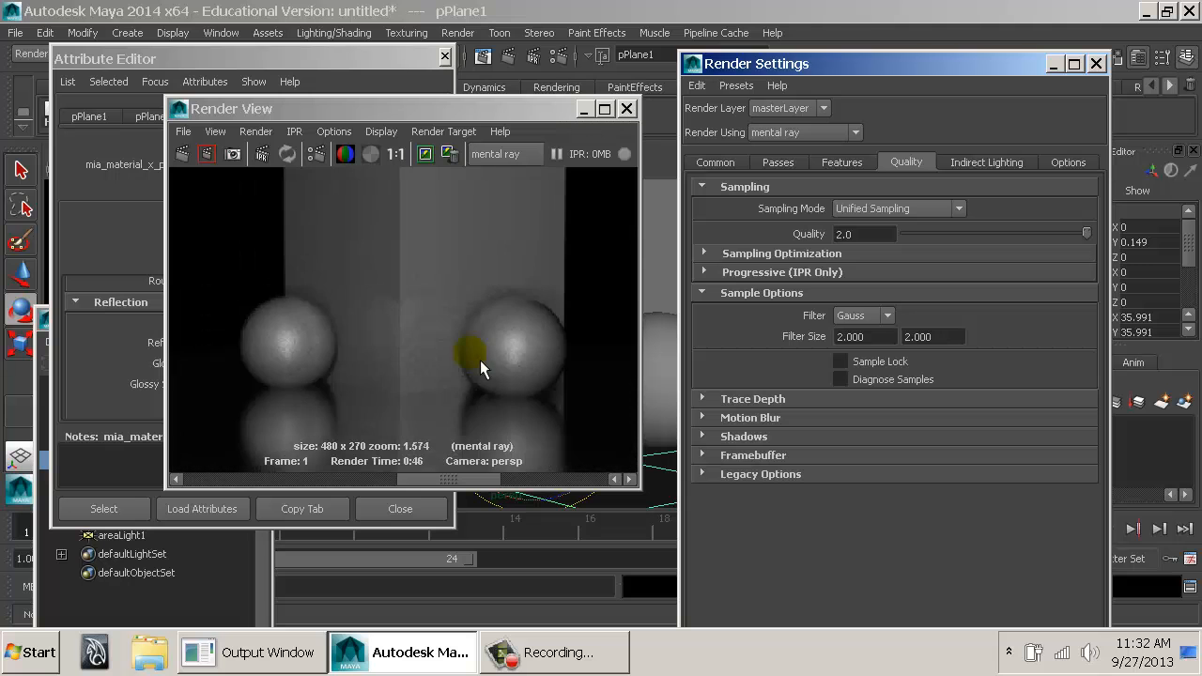
click(398, 156)
drag(476, 482, 350, 416)
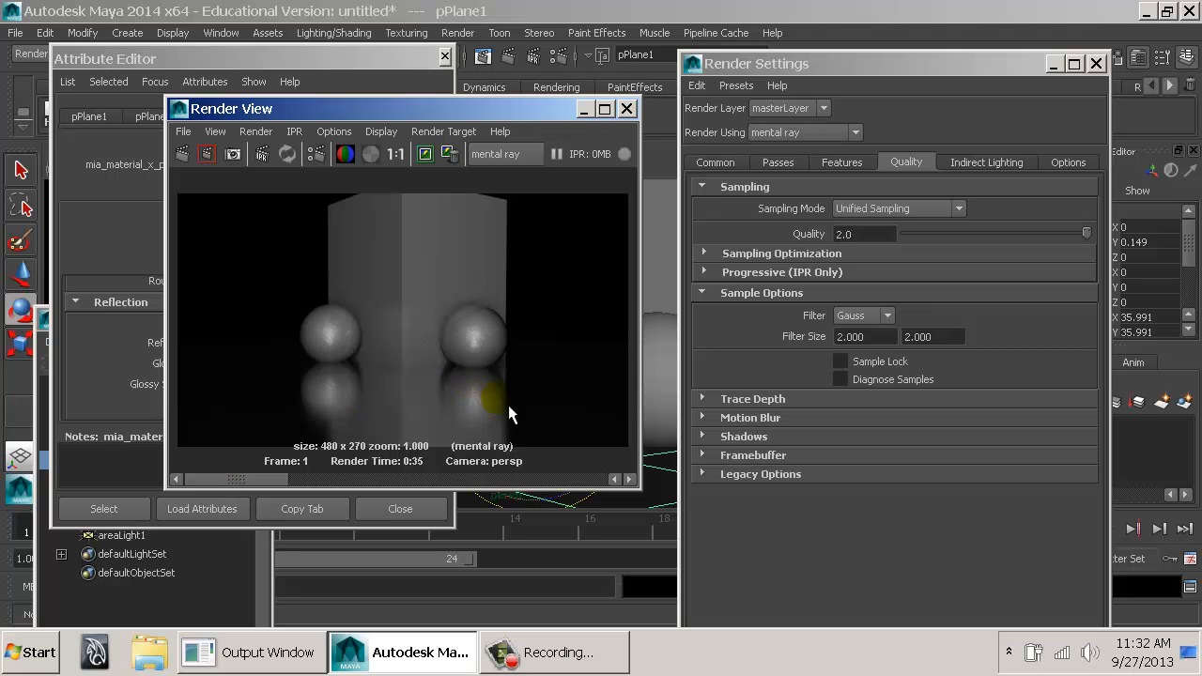
click(113, 220)
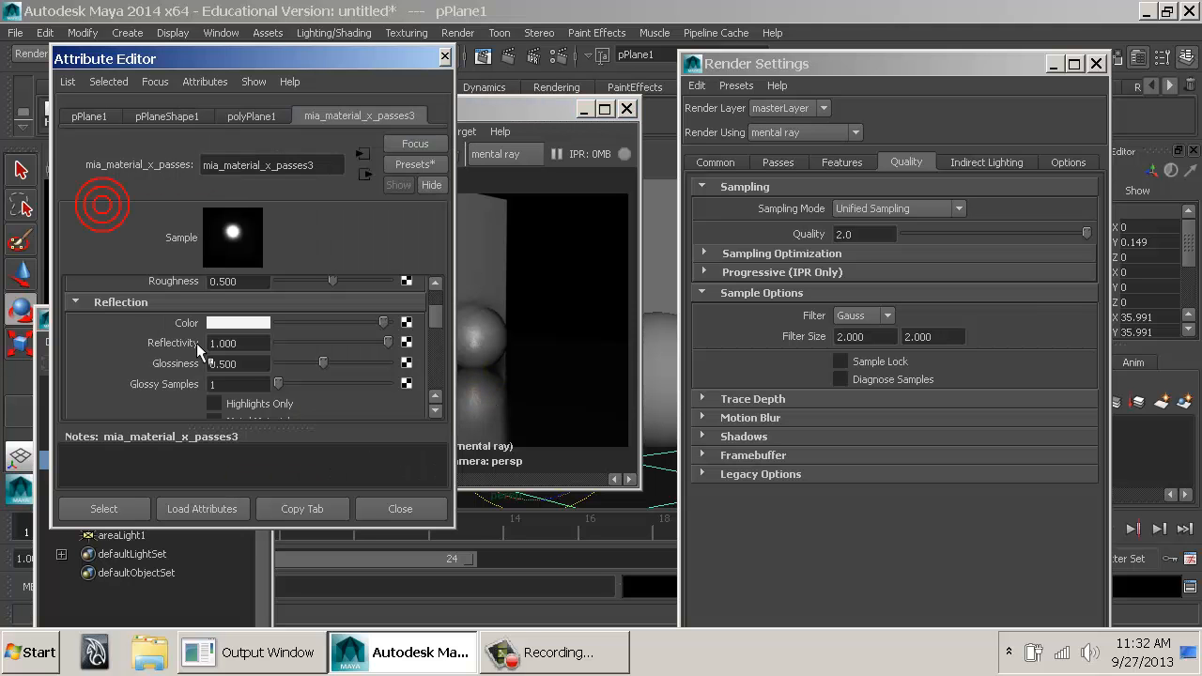
click(234, 384)
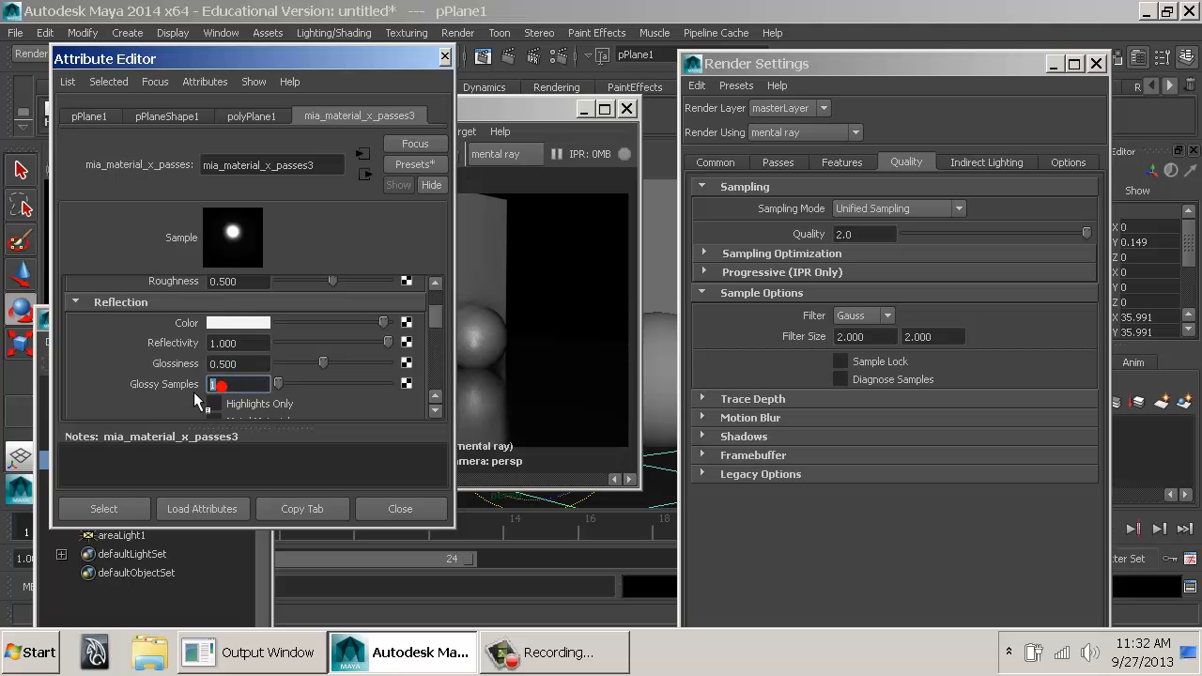
click(498, 403)
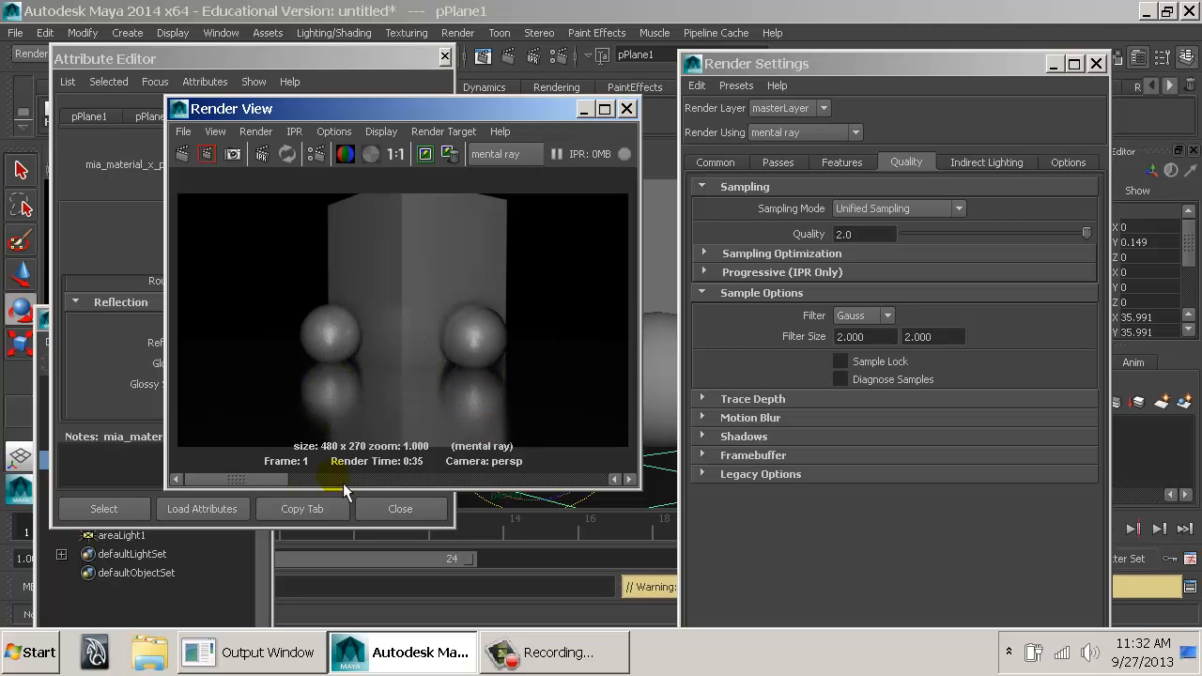
click(601, 480)
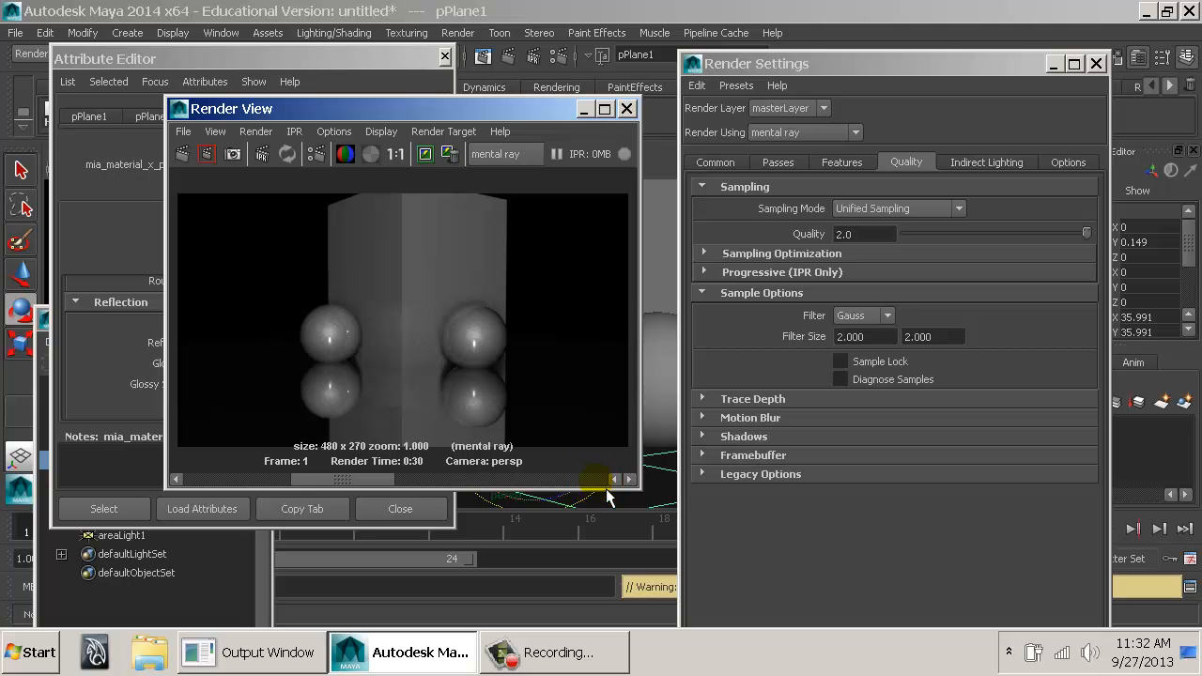
click(613, 480)
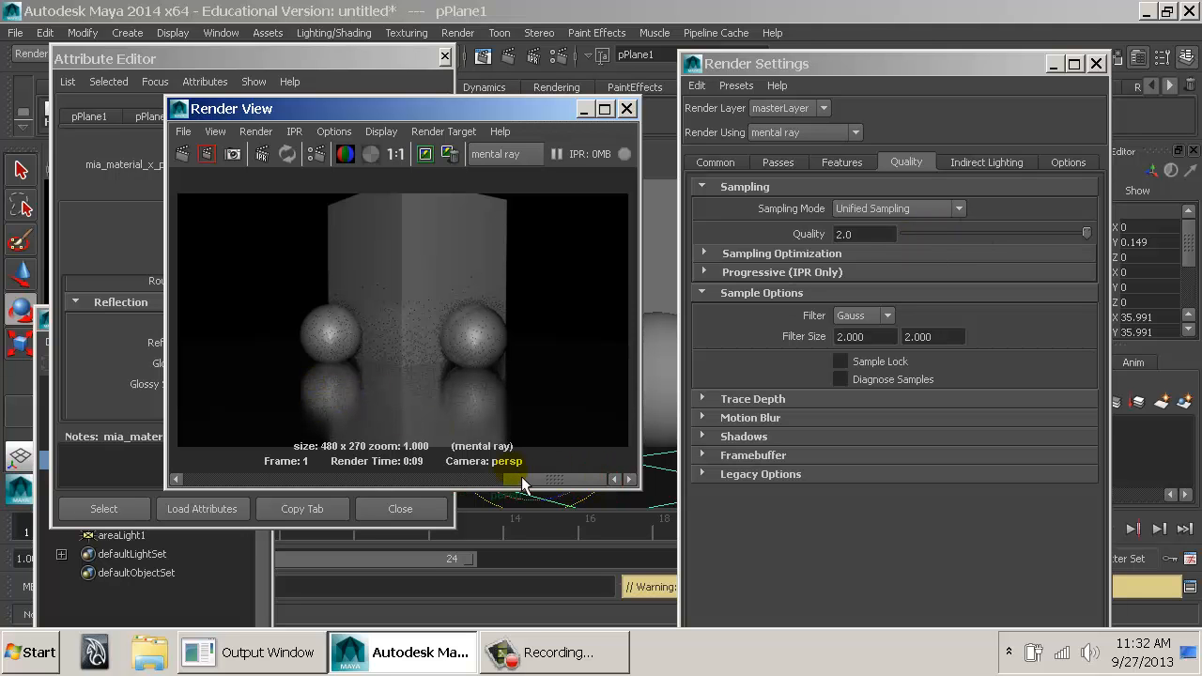
drag(522, 476, 450, 475)
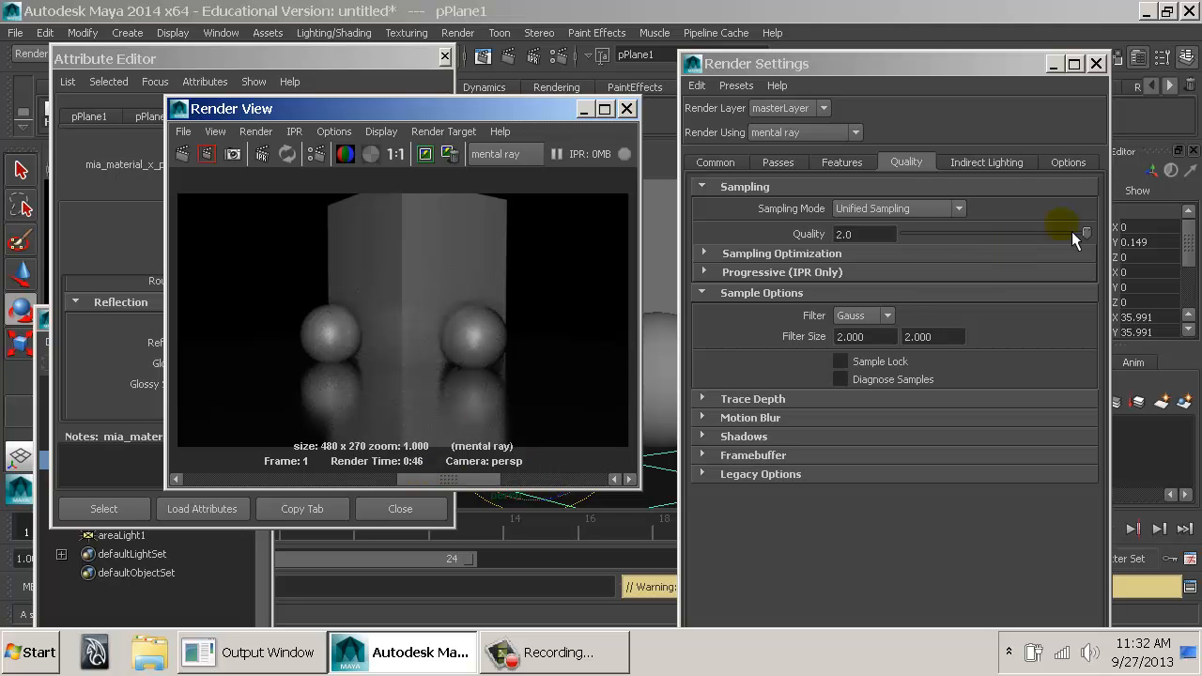
click(210, 480)
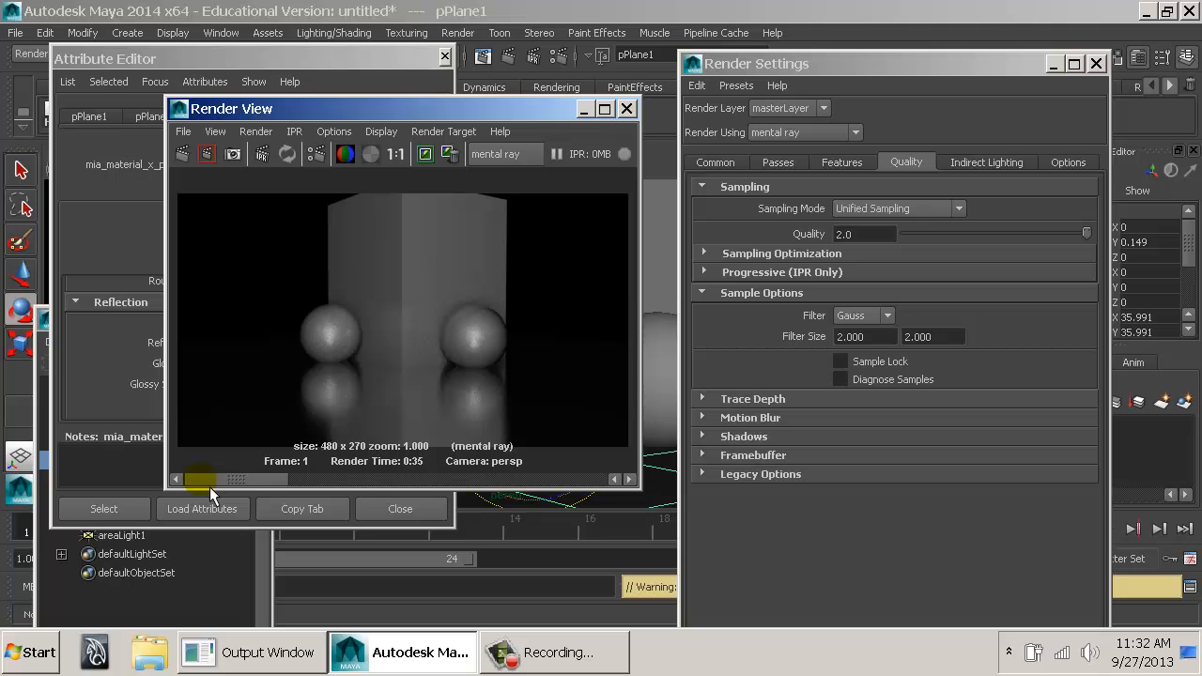
click(314, 479)
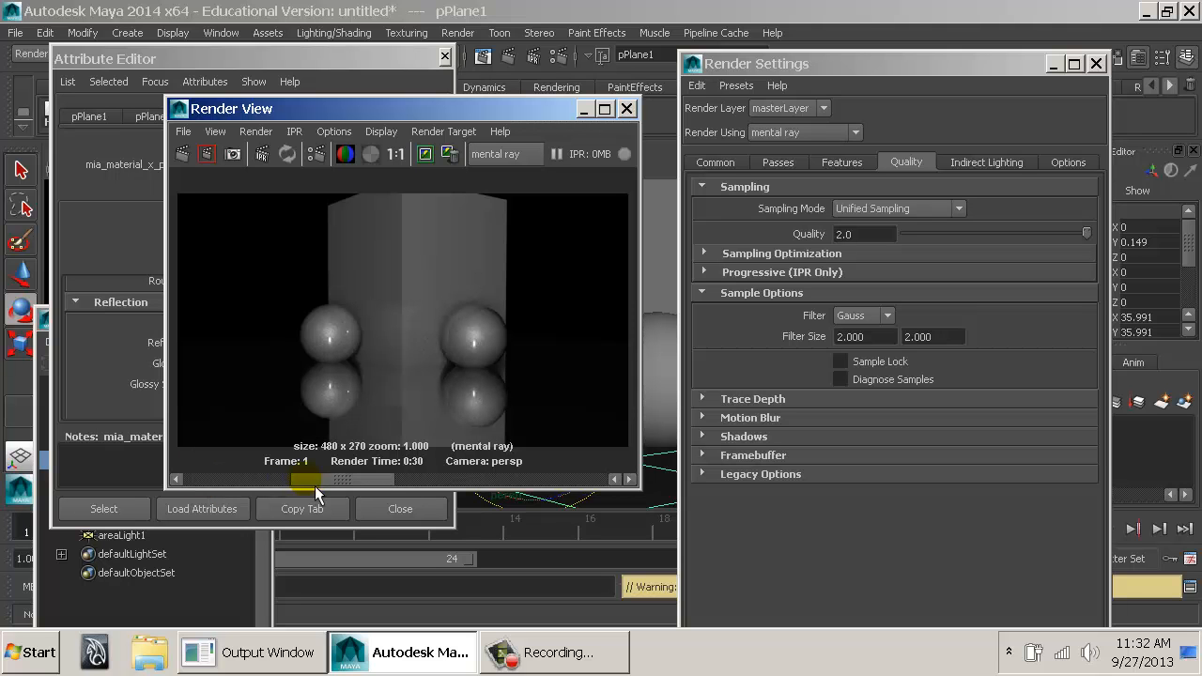
mouse_move(328, 481)
mouse_down()
mouse_move(273, 489)
mouse_move(449, 487)
mouse_move(220, 486)
mouse_move(343, 488)
mouse_up()
Remove the stored render with the sharp mirror-like floor reflections and close the Render View.
click(449, 158)
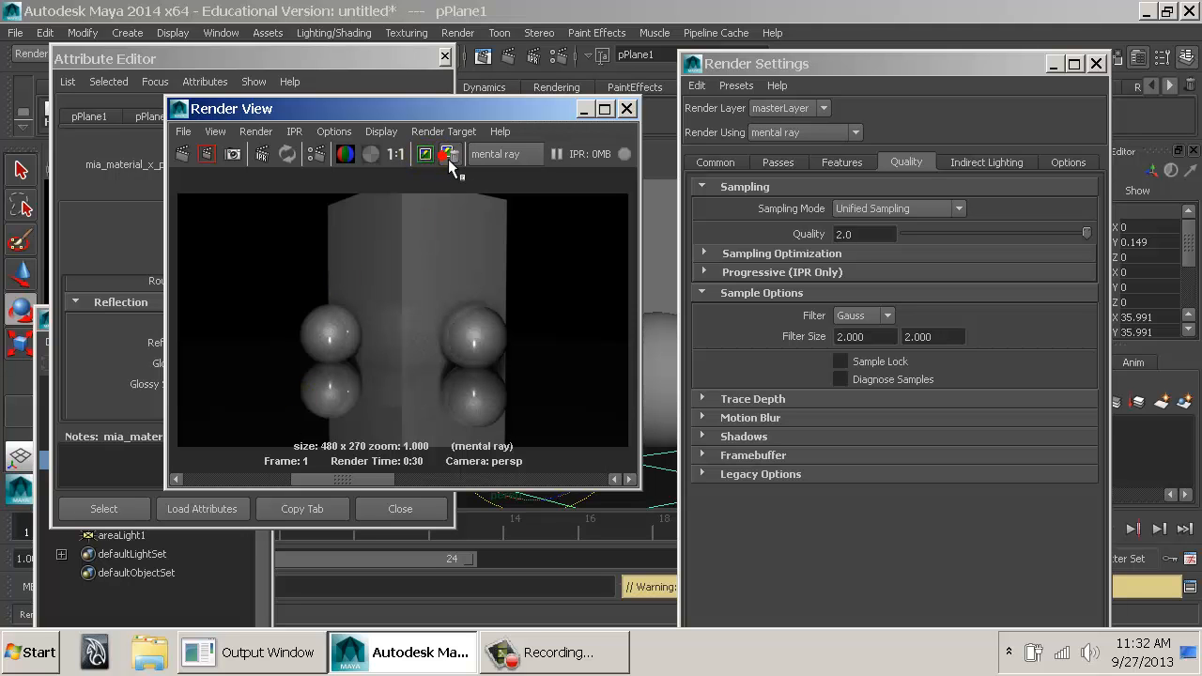
drag(276, 486, 407, 486)
click(627, 109)
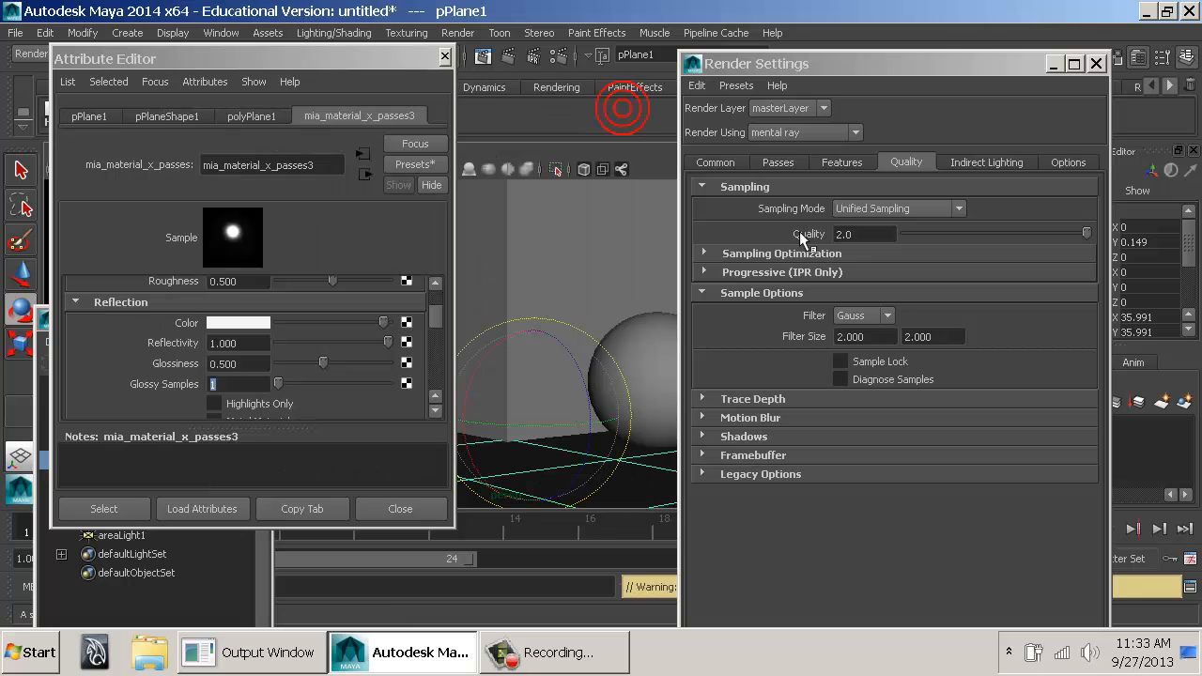
Raise the reflection Glossiness of the plane's material to about 0.753.
drag(957, 231, 1024, 234)
mouse_move(1116, 242)
mouse_down()
mouse_move(853, 270)
mouse_move(1151, 256)
mouse_move(1074, 230)
mouse_move(1118, 241)
mouse_up()
click(242, 384)
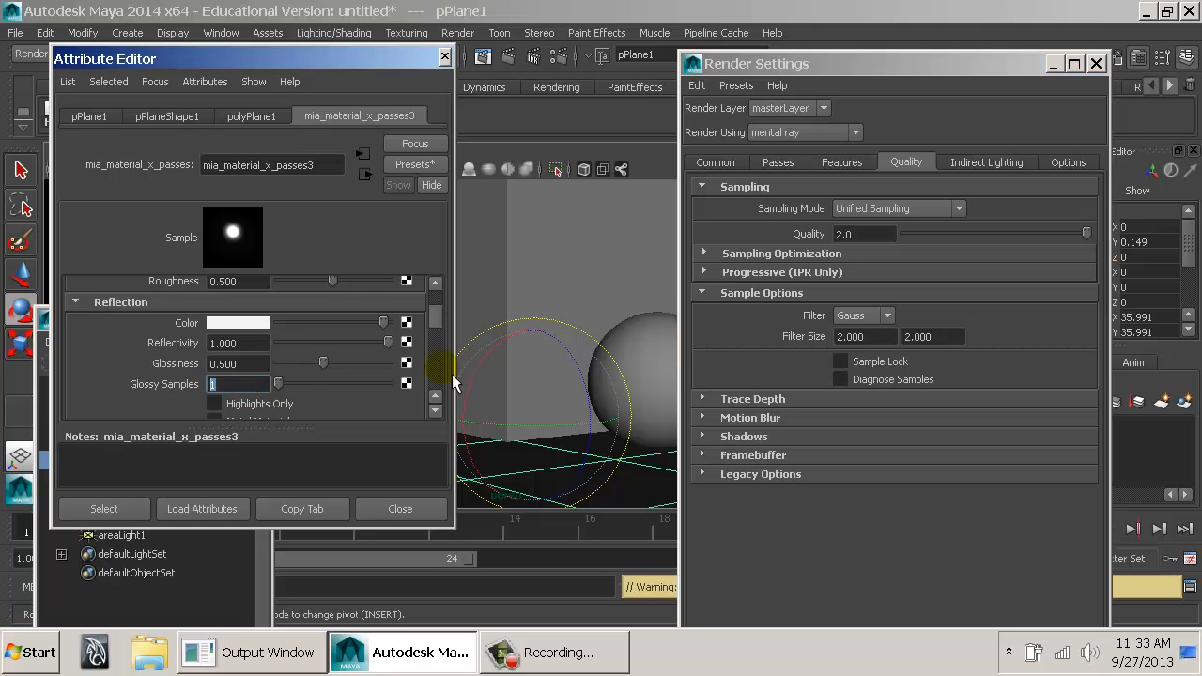
drag(323, 364, 368, 371)
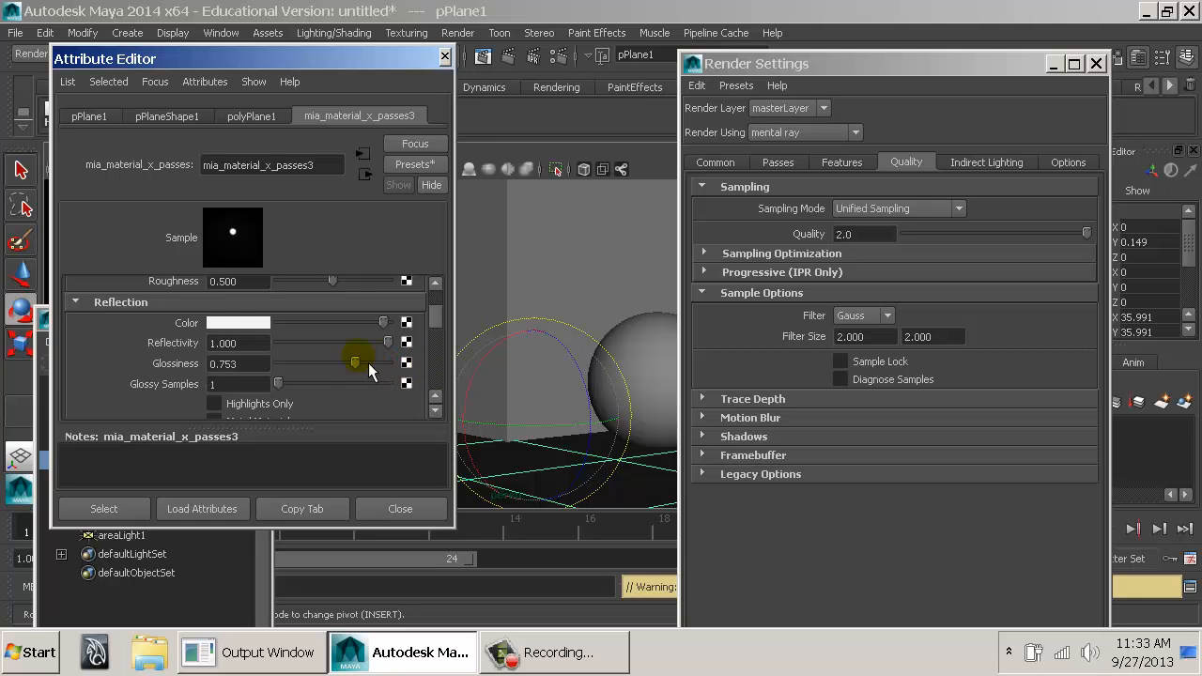
Set the reflection Glossy Samples of the plane's material to 4.
click(252, 383)
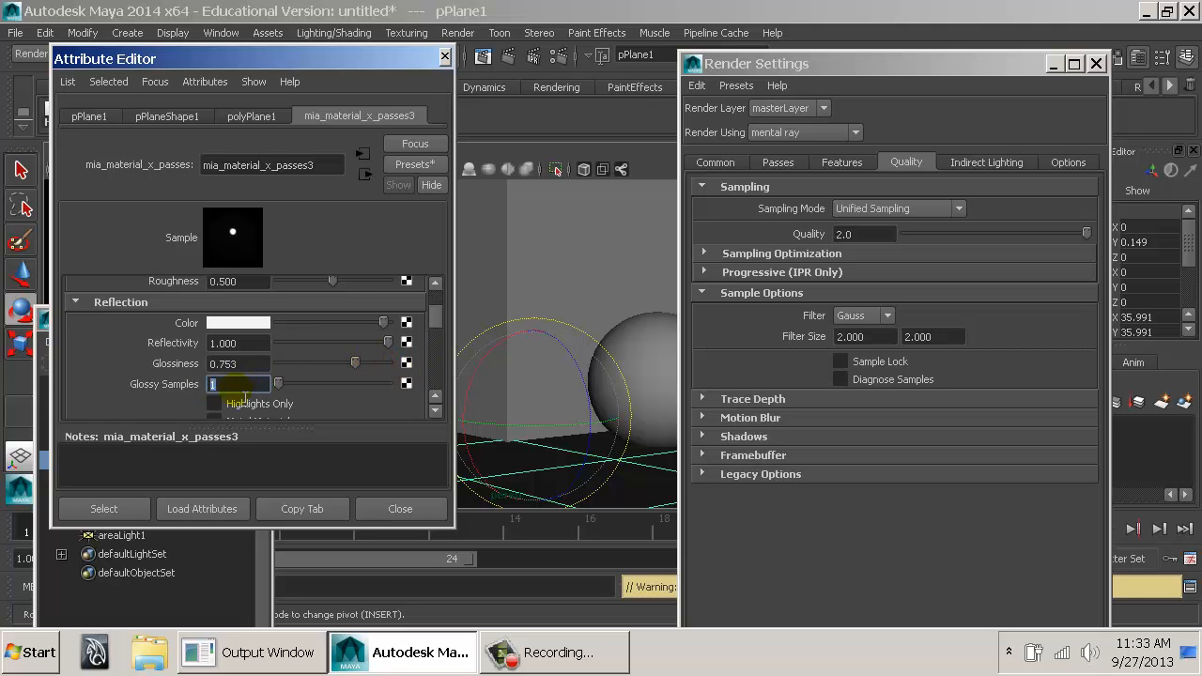
key(Tab)
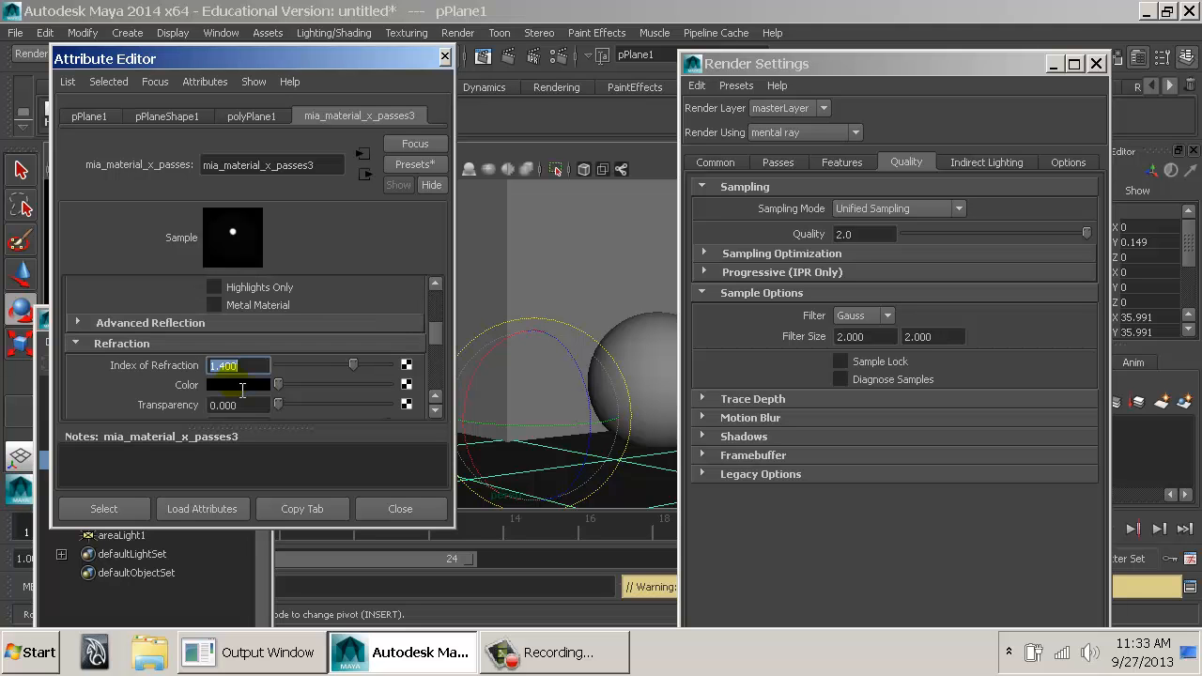
scroll(246, 385, up, 2)
drag(236, 381, 184, 383)
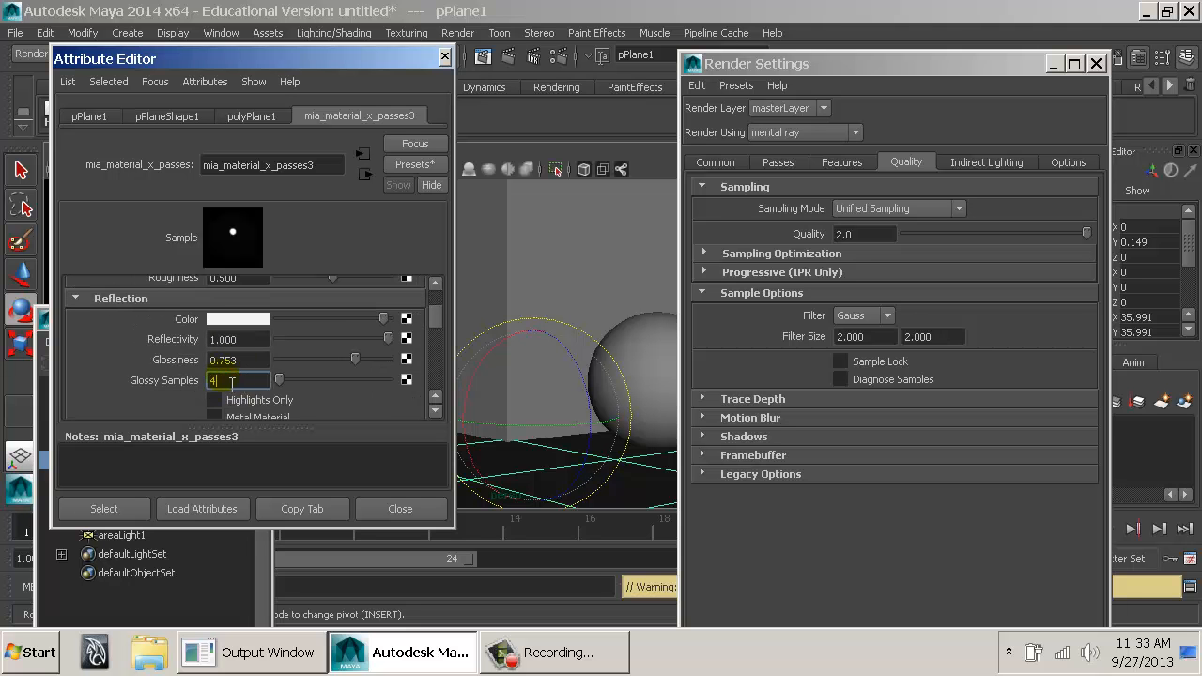
key(Tab)
scroll(260, 404, up, 3)
scroll(260, 383, down, 2)
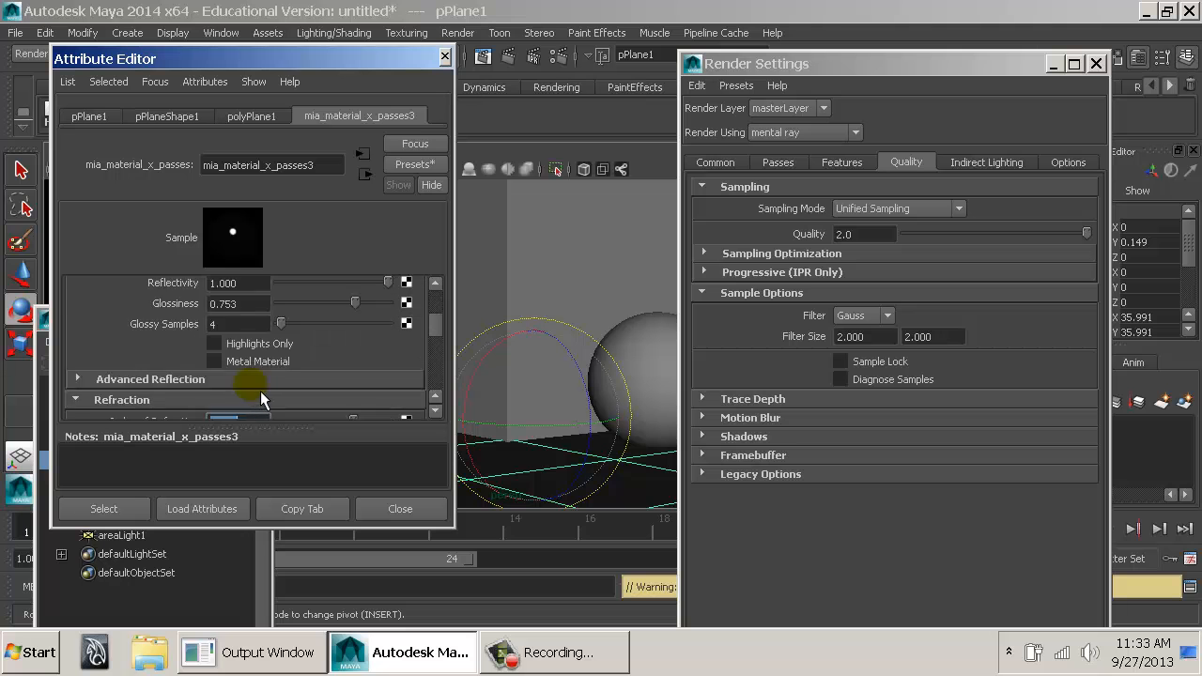
Set the reflection Glossy Samples back to 1 and make the Attribute Editor taller.
scroll(260, 383, up, 2)
drag(242, 380, 188, 388)
key(Tab)
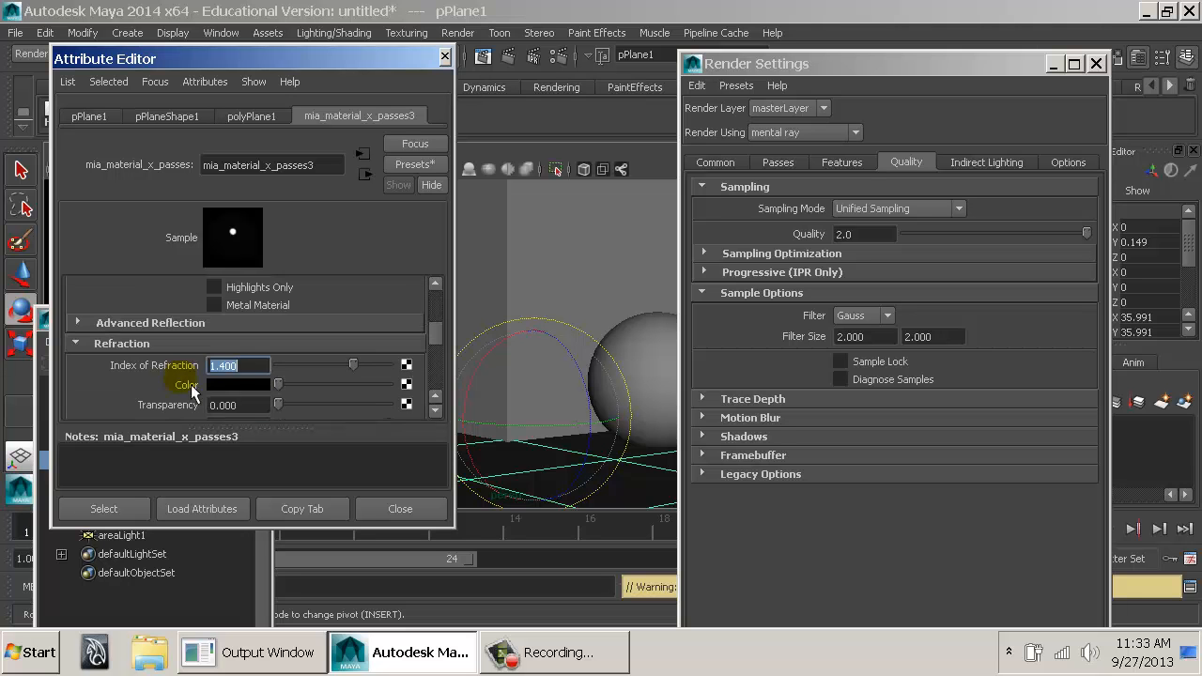
scroll(246, 383, up, 4)
scroll(255, 379, down, 2)
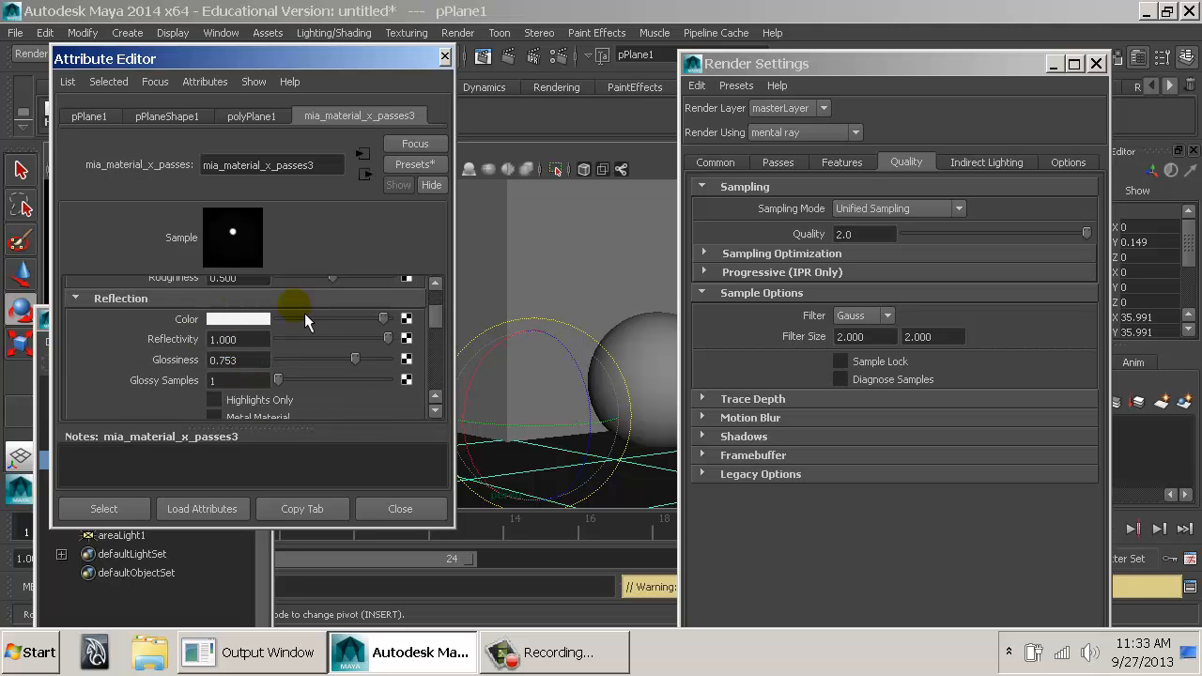
drag(265, 531, 282, 627)
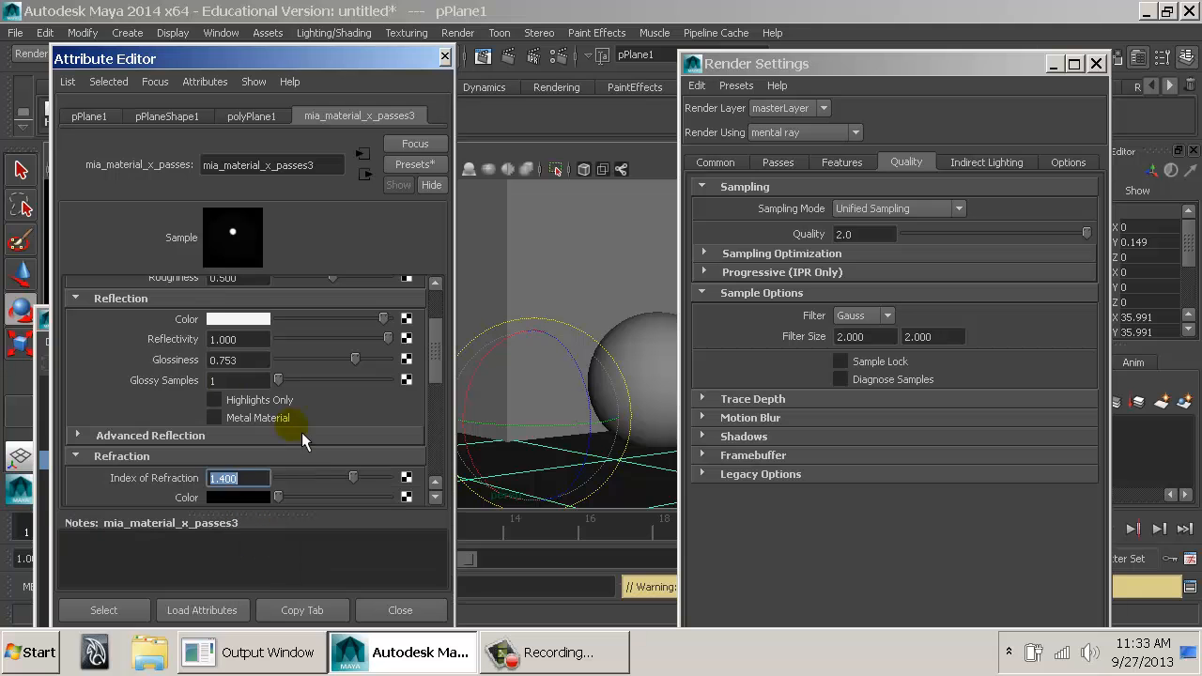
click(235, 383)
Reopen the Render View to compare the blurry floor reflections between stored renders, and read the description of Glossy Samples.
click(482, 56)
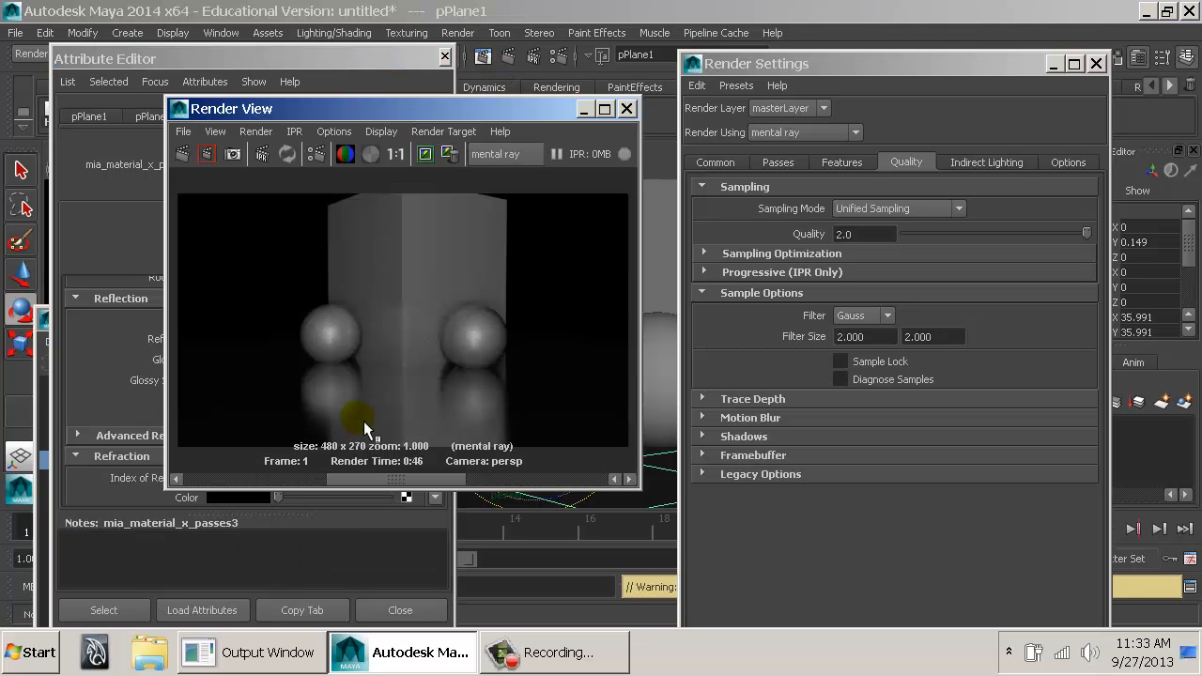
click(234, 479)
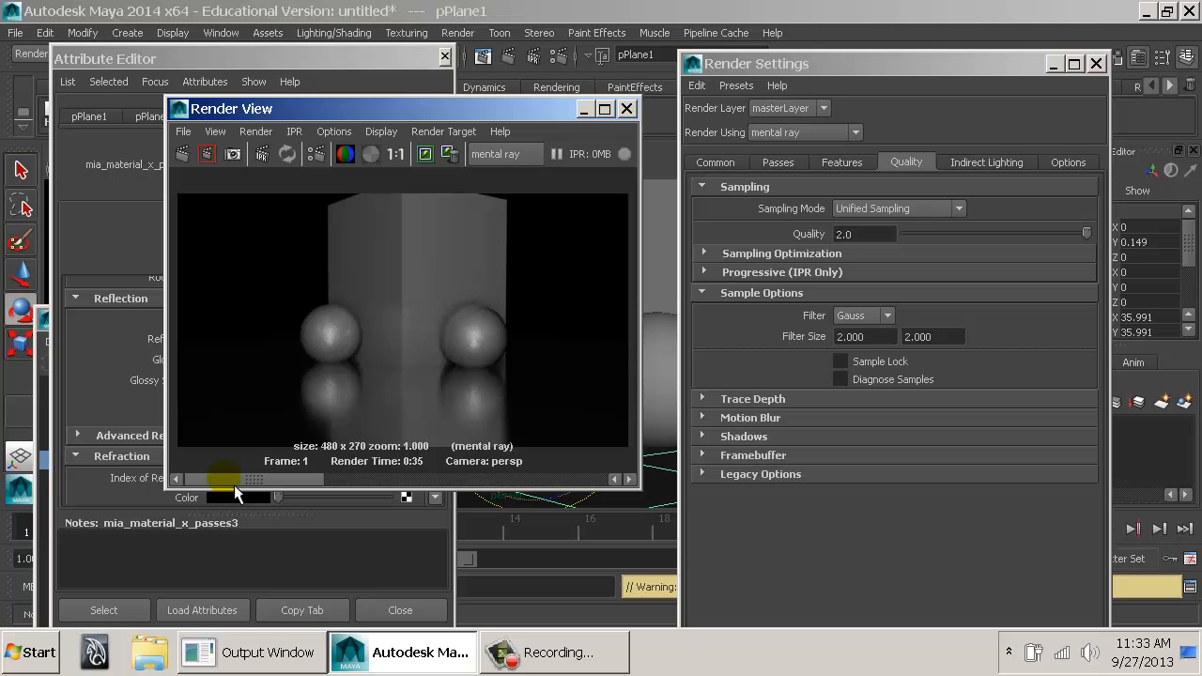
click(350, 481)
click(297, 481)
click(348, 479)
click(281, 477)
click(340, 484)
click(274, 484)
click(364, 484)
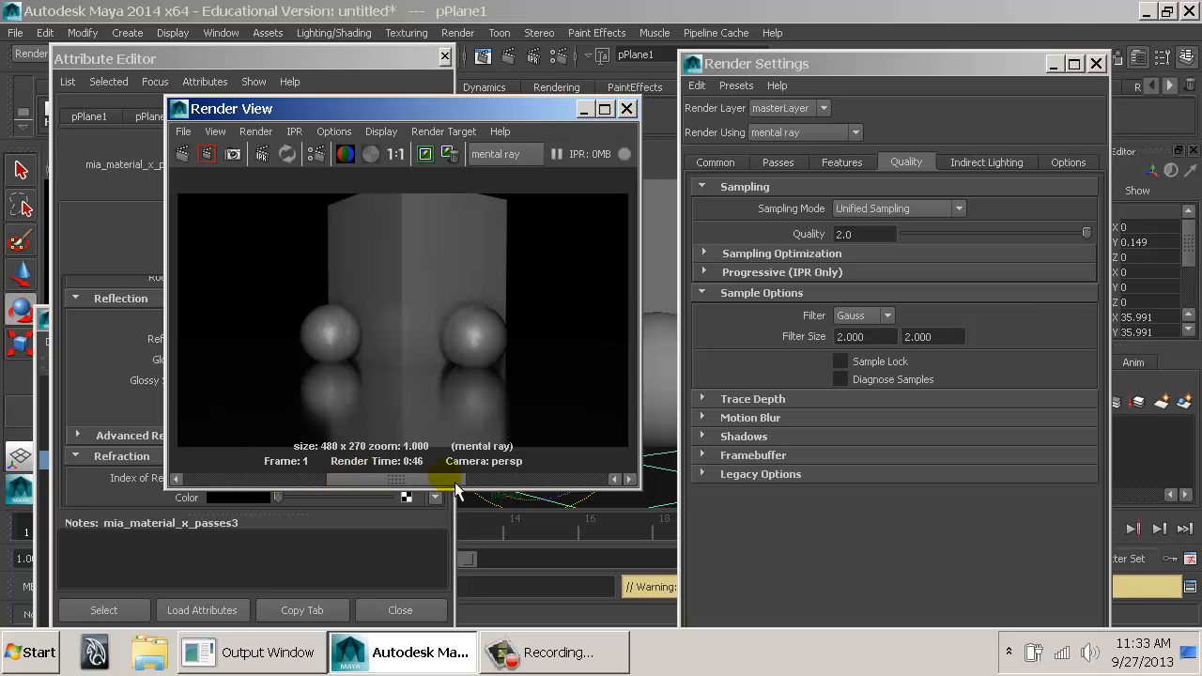
drag(455, 483, 278, 483)
click(108, 359)
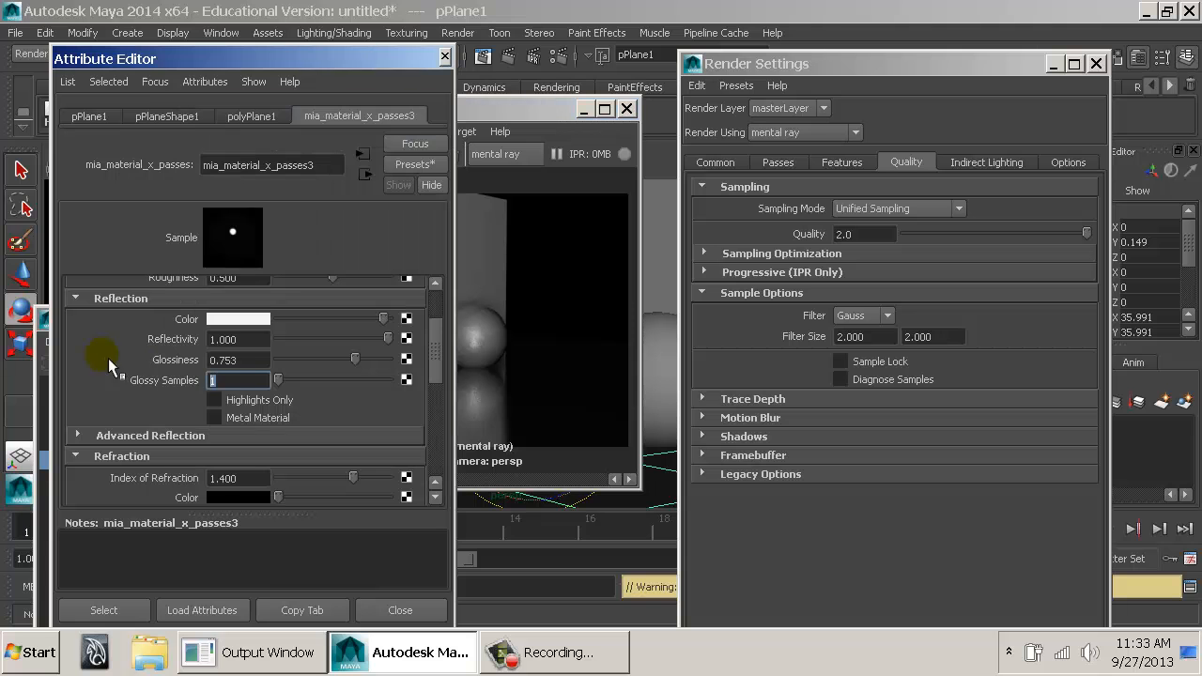
drag(247, 385, 212, 387)
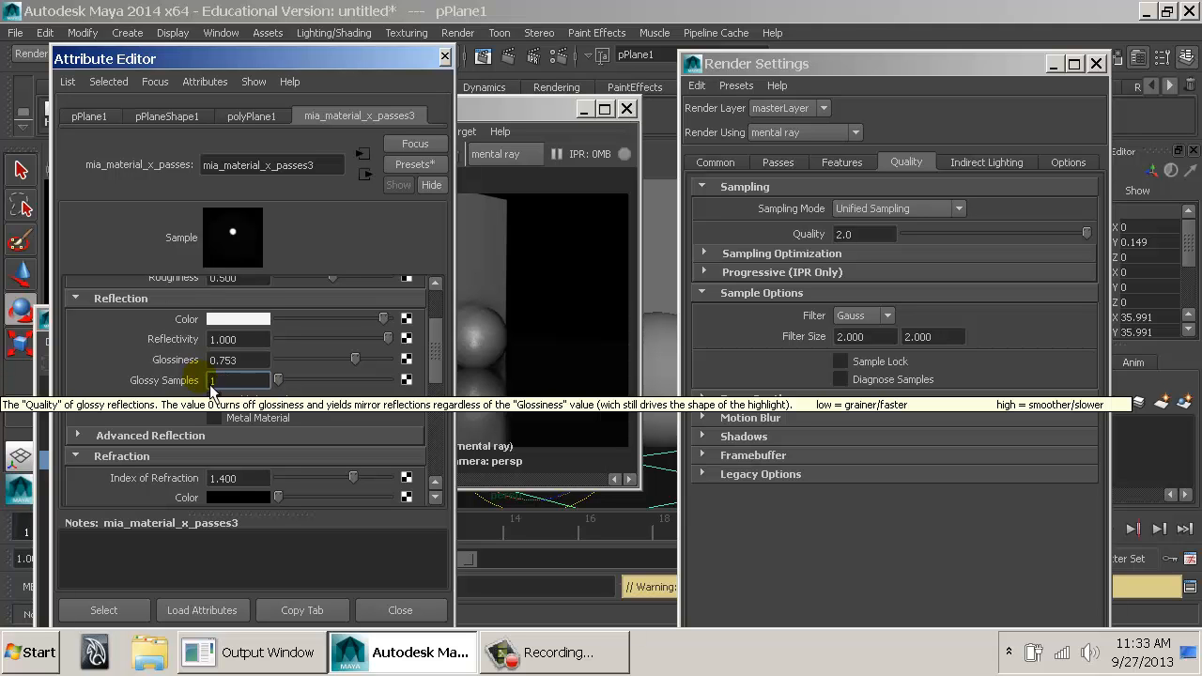
Set the material's refraction Transparency to 1.000, lower its refraction Glossiness to about 0.299, and return the Glossiness to maximum.
click(435, 340)
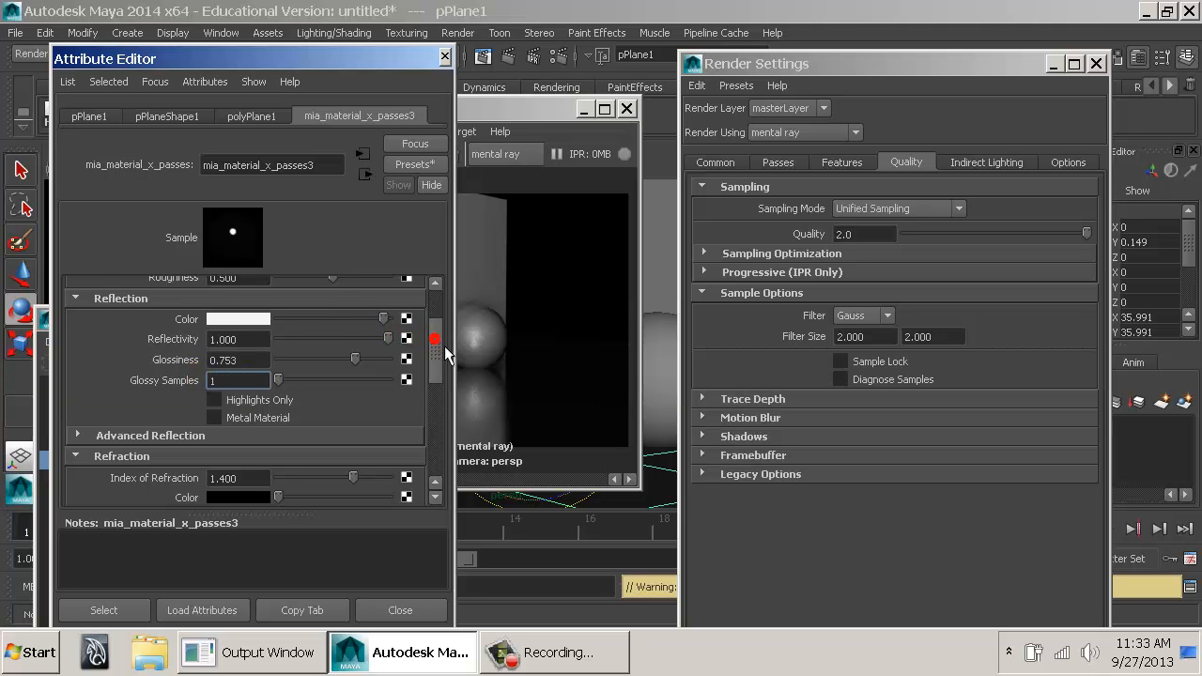
drag(445, 346, 444, 311)
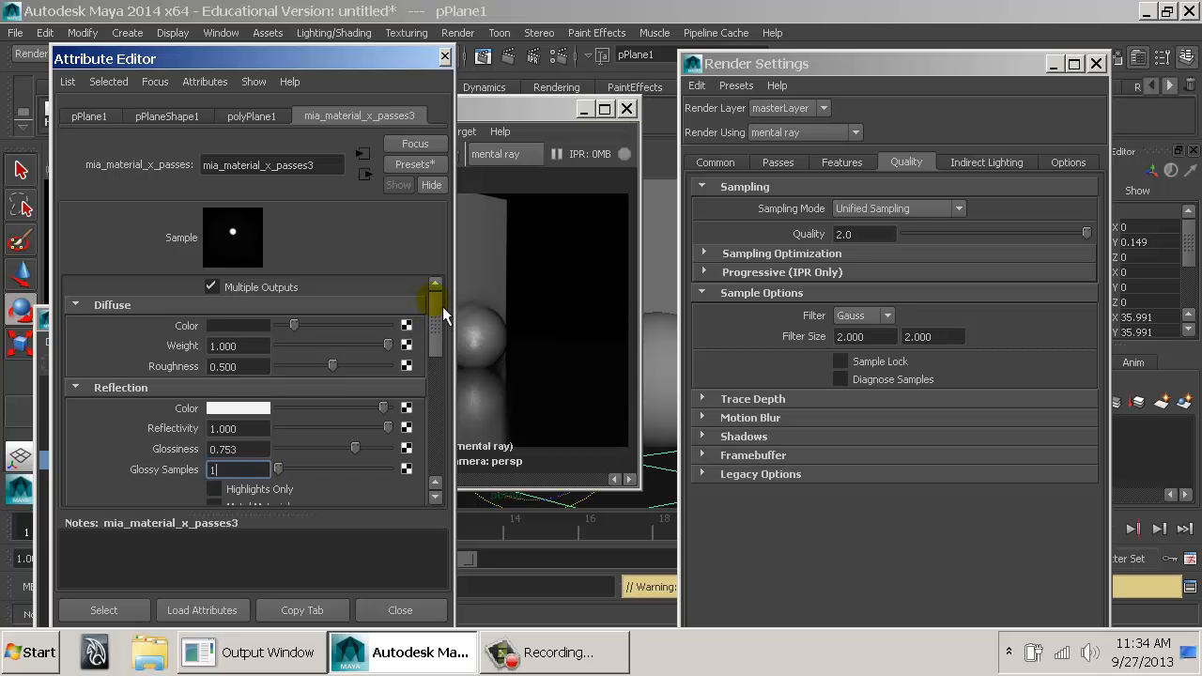
scroll(403, 403, down, 3)
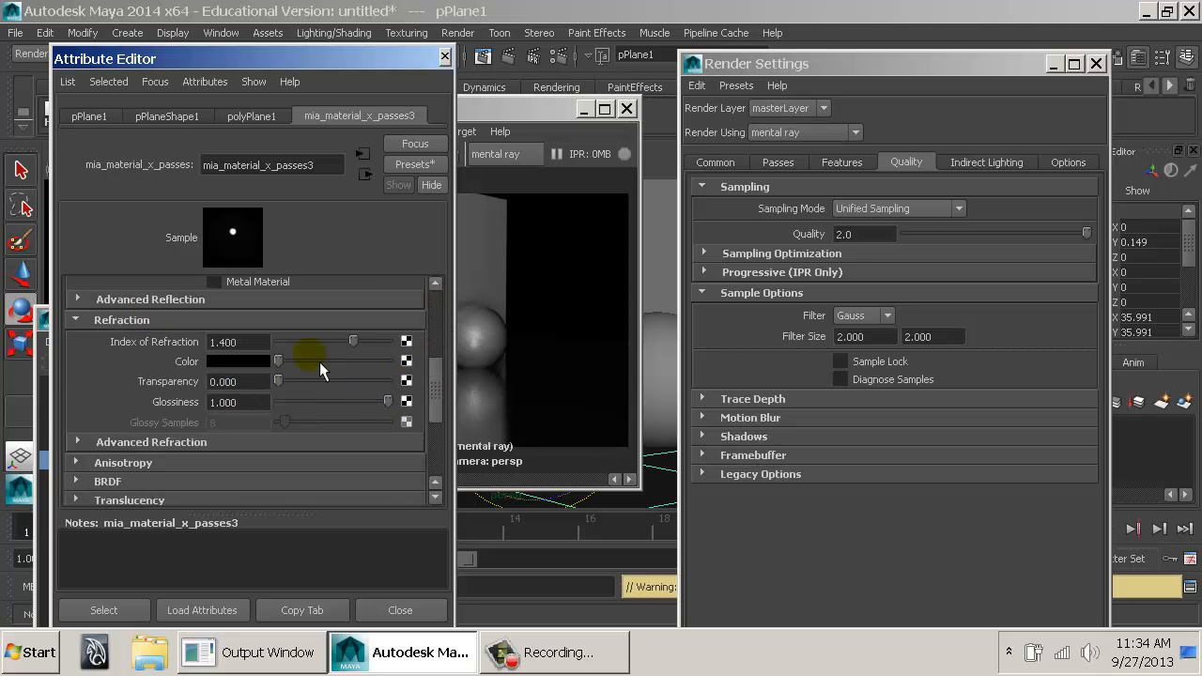
click(374, 383)
drag(388, 402, 323, 430)
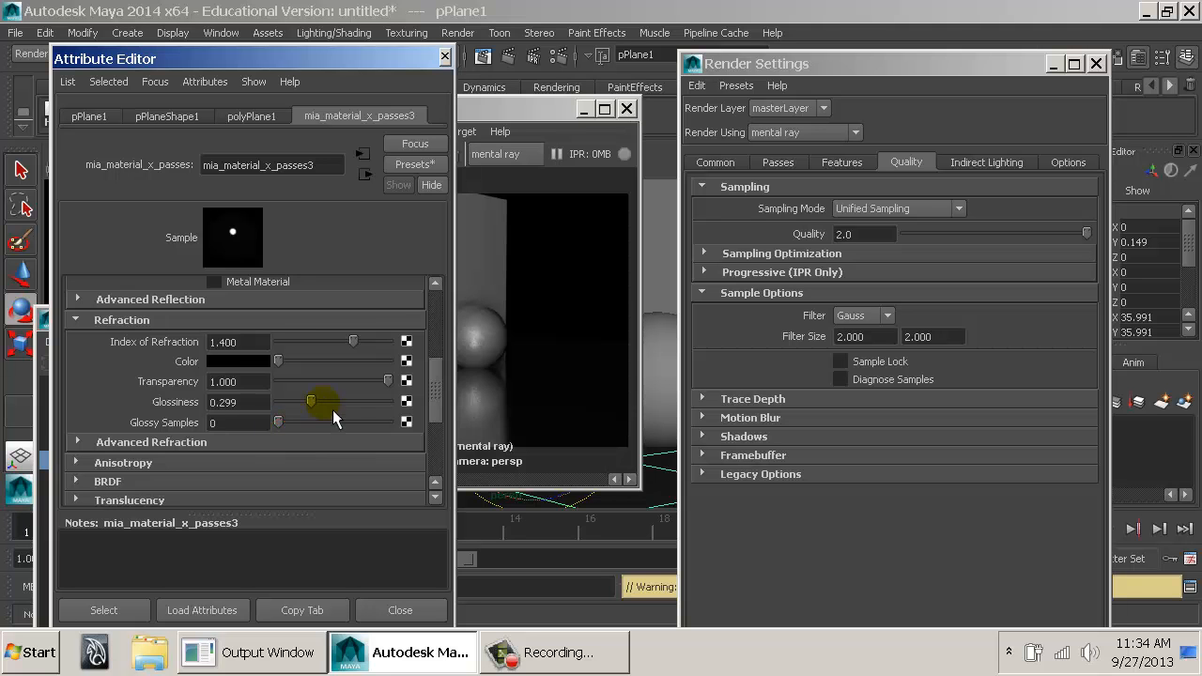
drag(320, 402, 390, 404)
Close the Render View and the Attribute Editor, and lower the Unified Sampling Quality to 0.2.
click(544, 183)
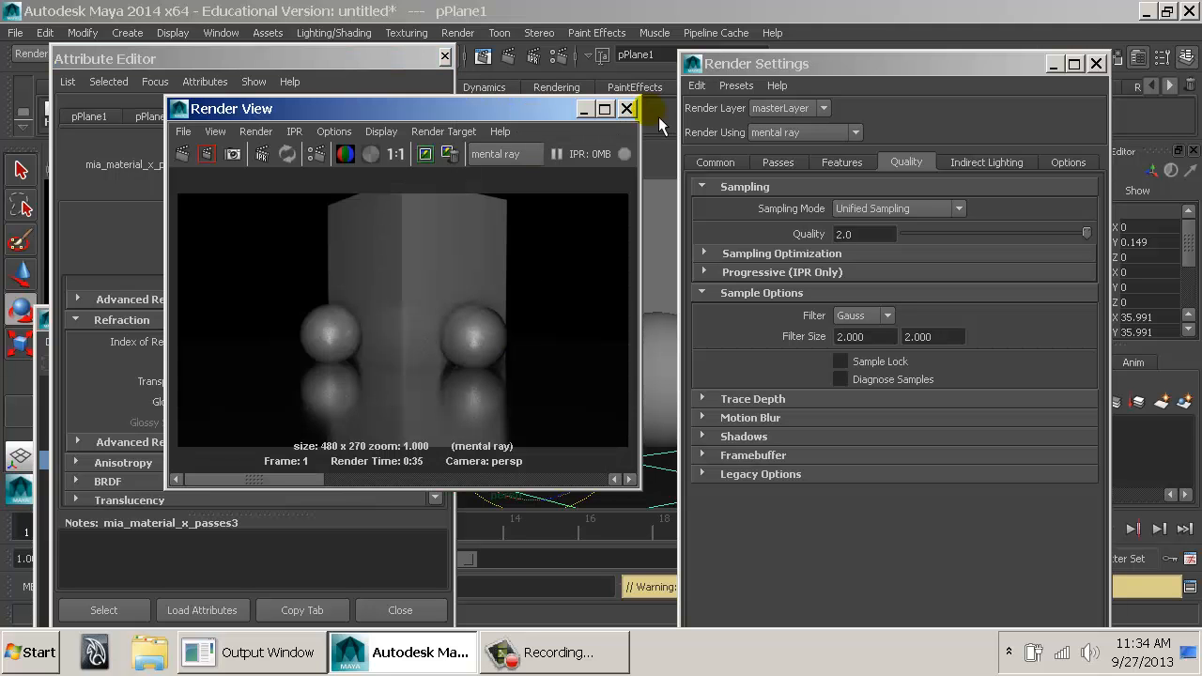
click(628, 109)
click(447, 57)
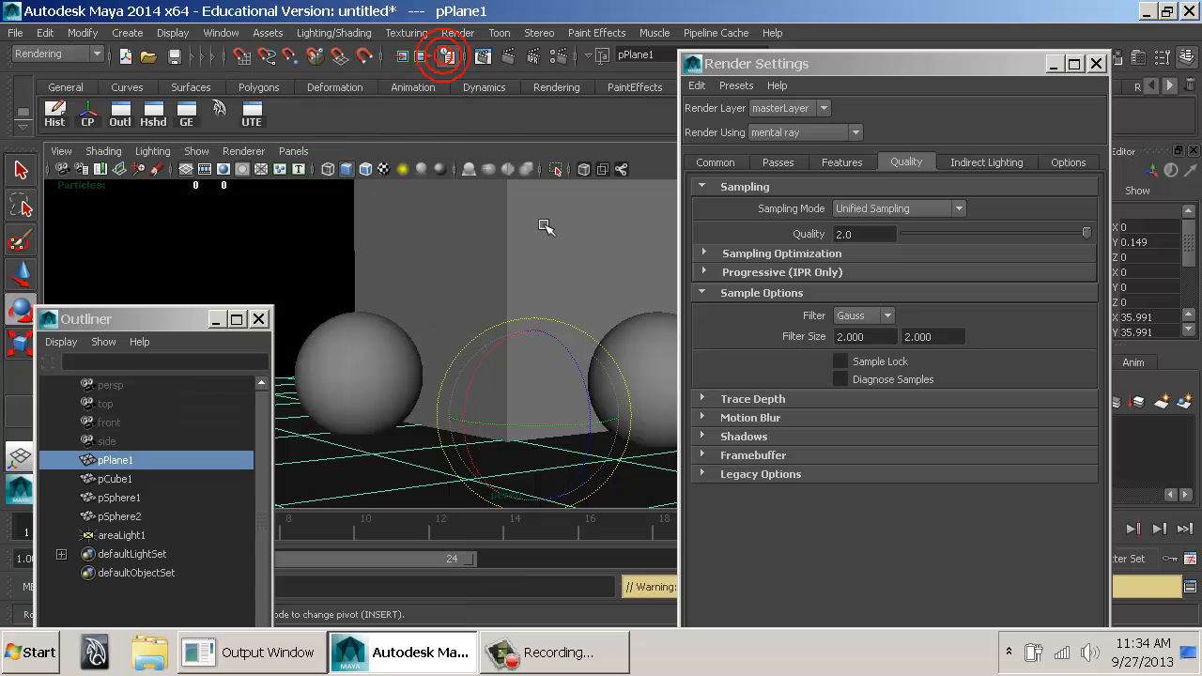
click(924, 235)
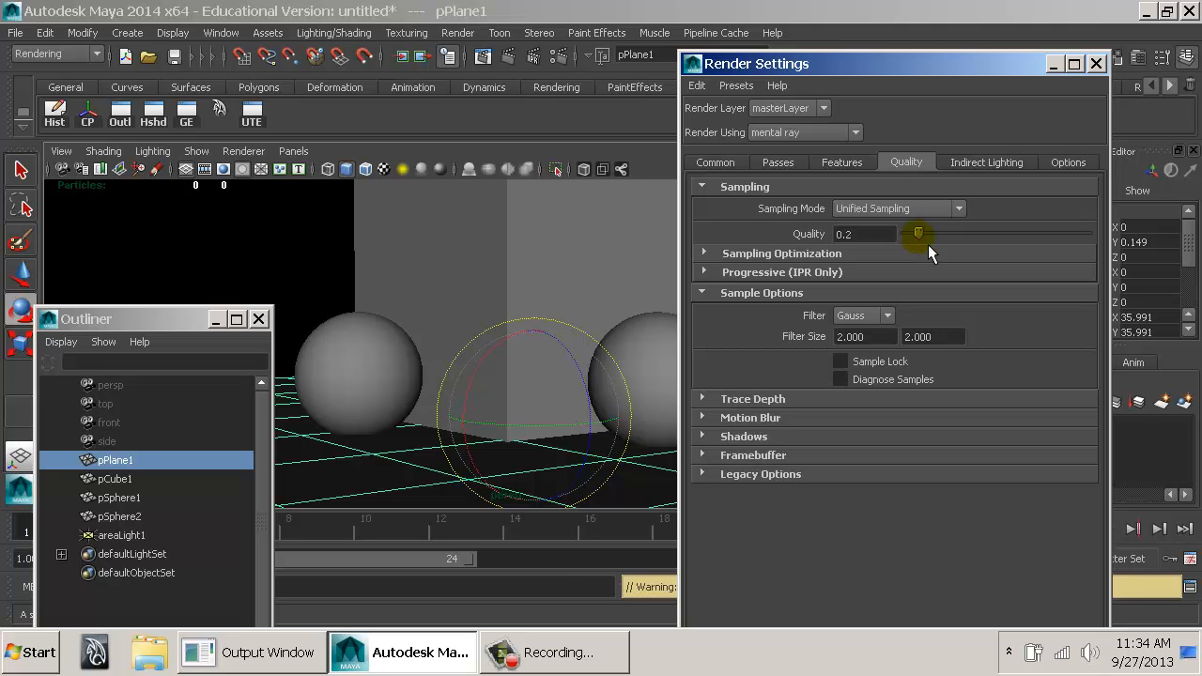
Raise the Unified Sampling Quality to 0.3 and show the indirect lighting settings with Final Gathering.
drag(929, 242, 958, 243)
click(977, 163)
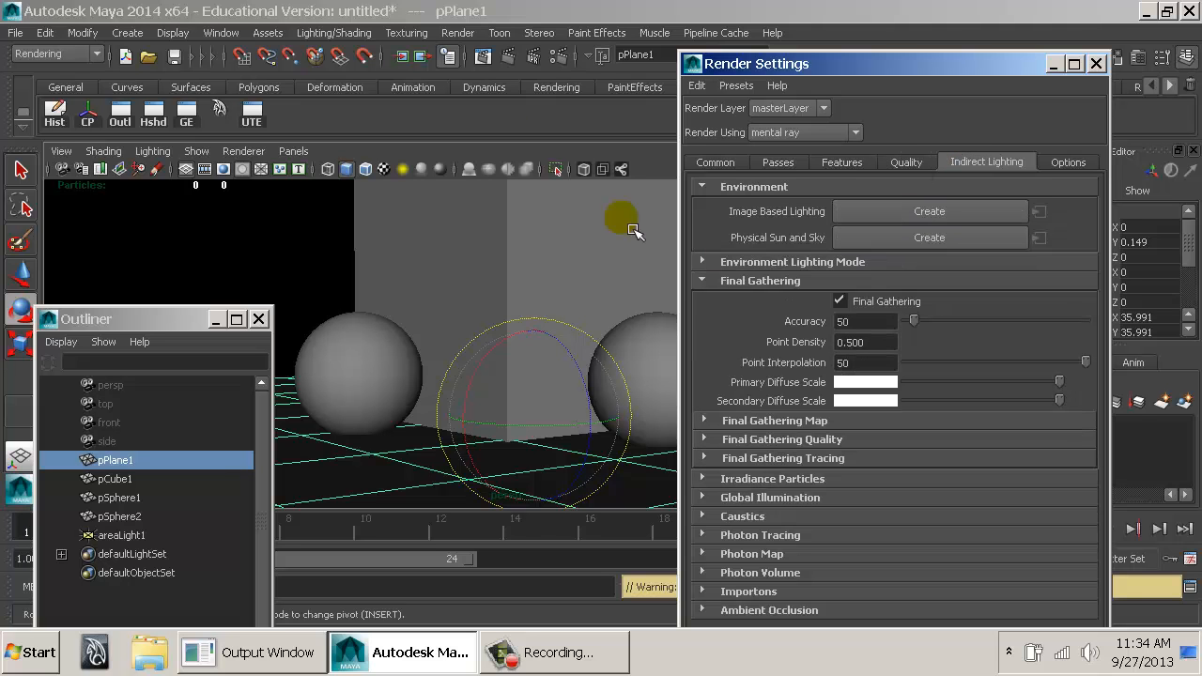
Close the Outliner, move the Render Settings clear of the viewport, and test-render the scene before closing the Render View.
click(259, 320)
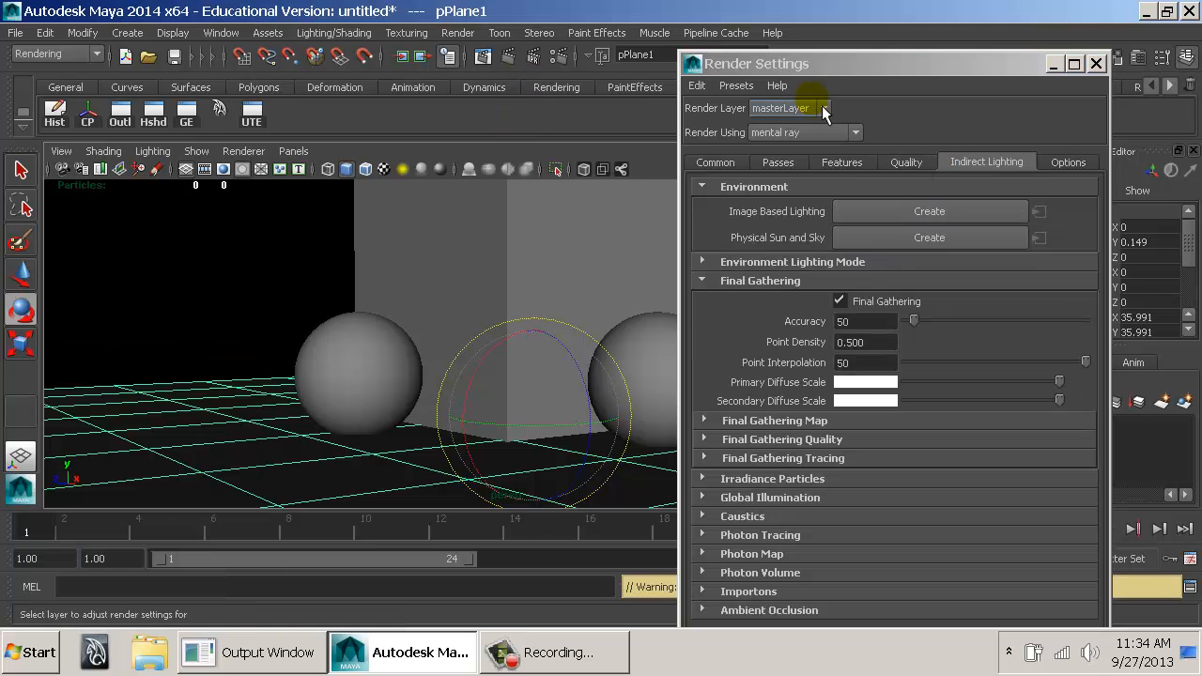
drag(821, 63, 925, 21)
alt+drag(504, 268, 458, 293)
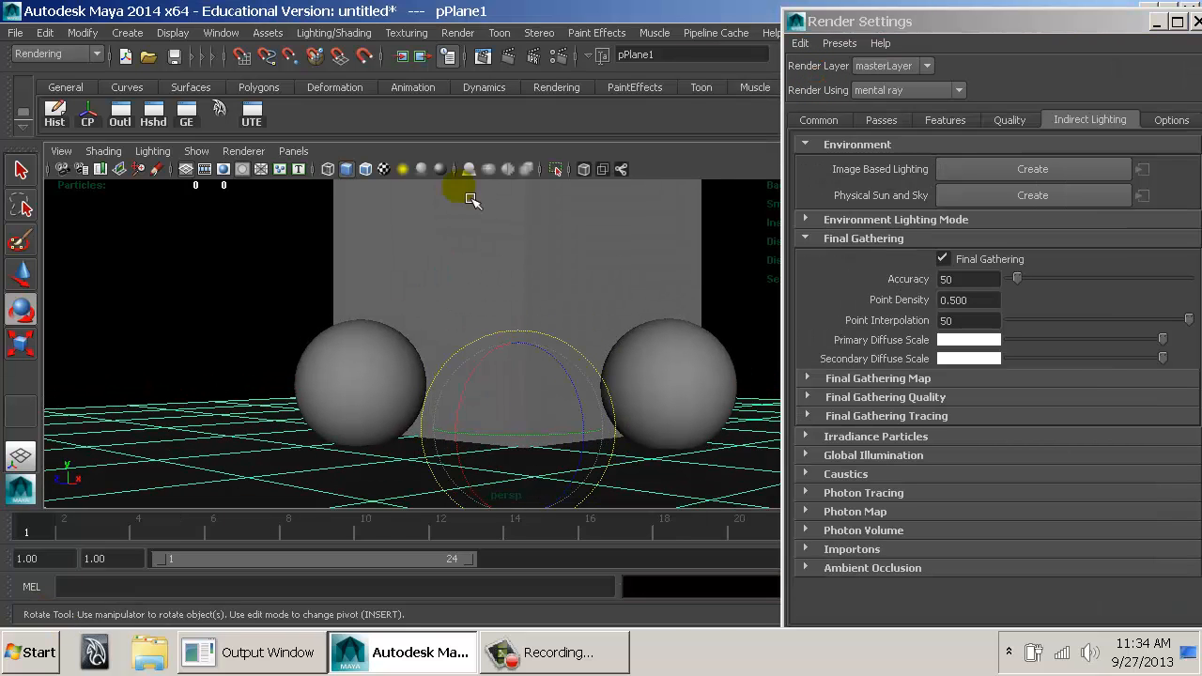
click(483, 56)
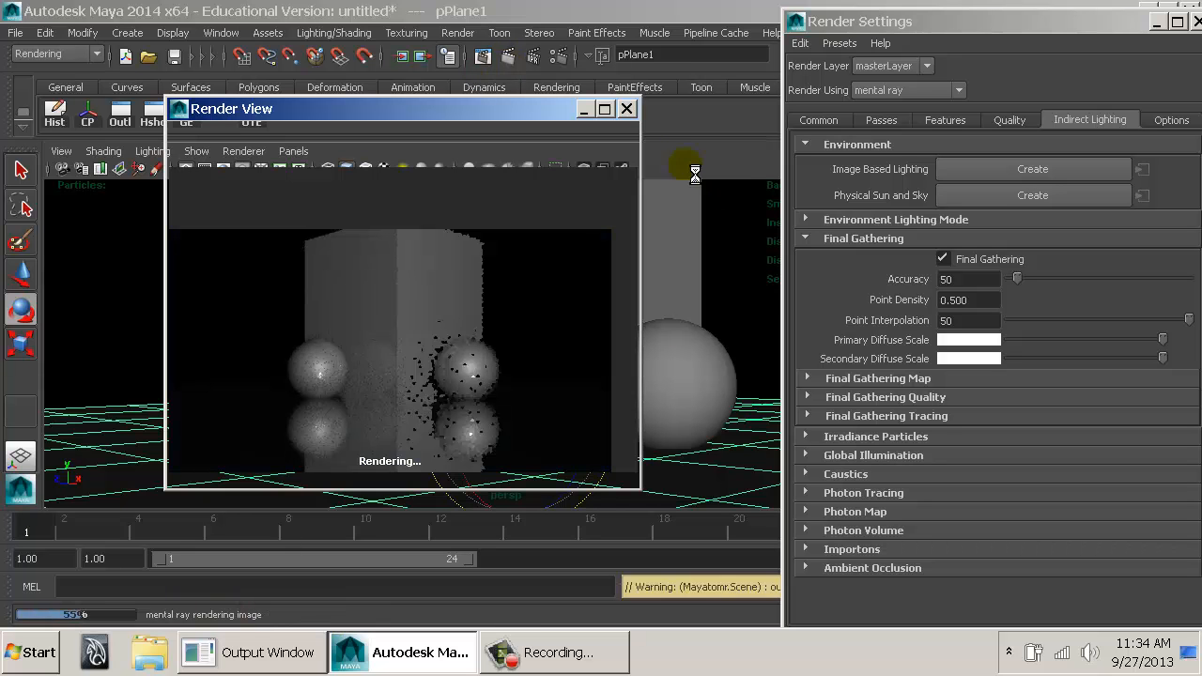
click(629, 111)
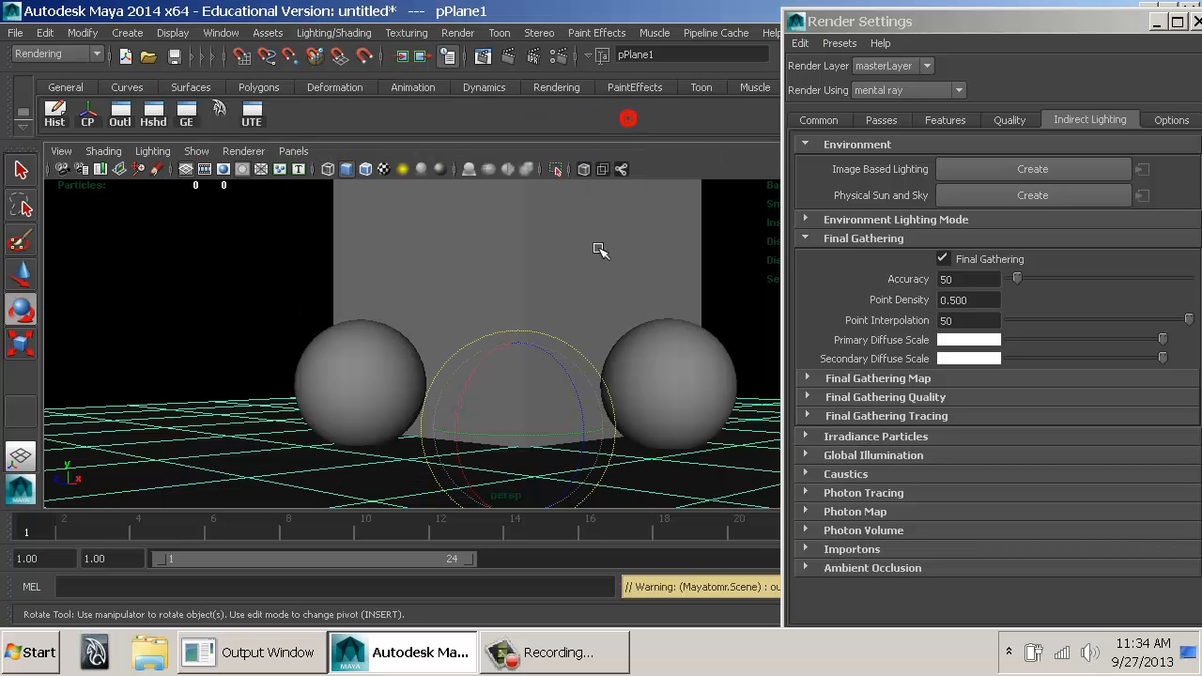
Duplicate the cube with its two spheres, move the copies beside the originals, and delete the surplus plane copy.
alt+right_drag(655, 407, 380, 346)
alt+drag(387, 340, 470, 390)
alt+drag(507, 382, 580, 379)
drag(376, 257, 606, 420)
key(w)
drag(660, 369, 327, 354)
click(295, 267)
key(Delete)
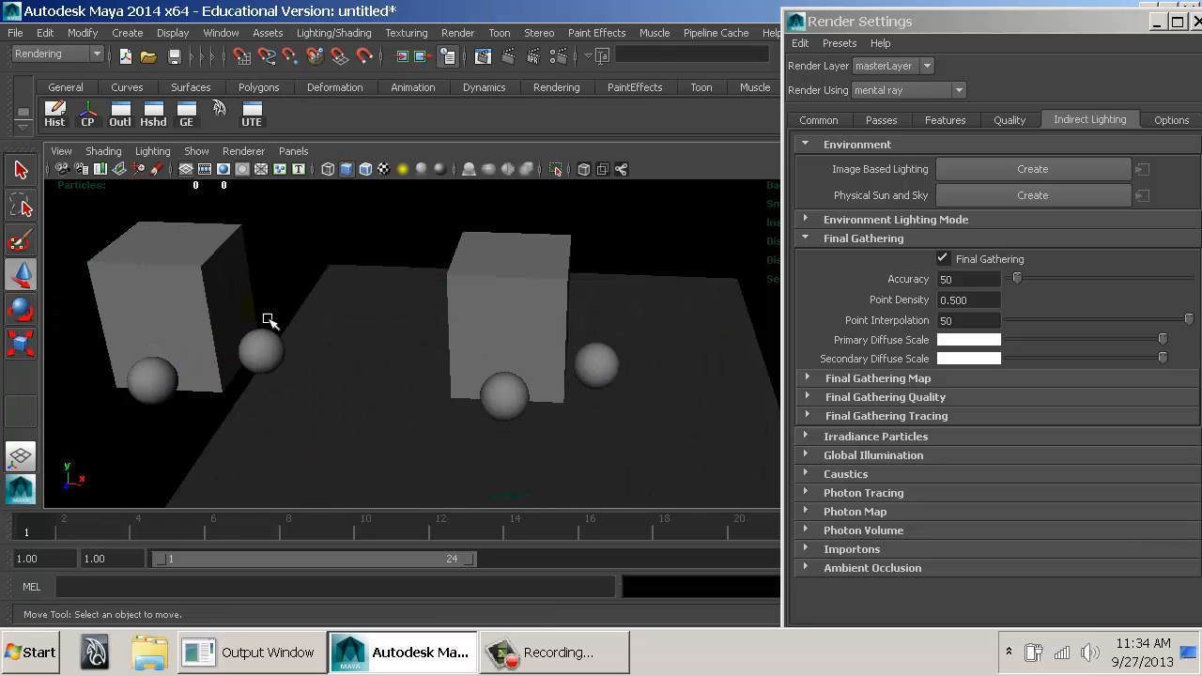
Scale the floor plane up uniformly to about 85.3 so it extends beneath both groups of objects.
click(362, 340)
key(r)
drag(512, 374, 602, 378)
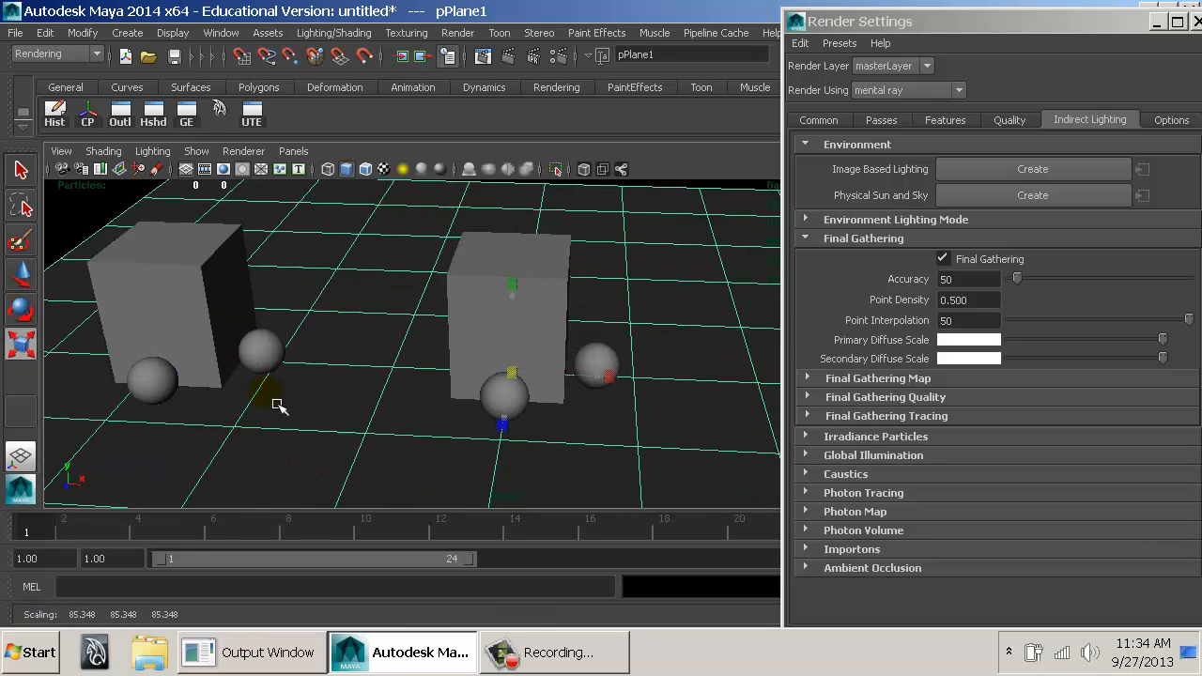
Duplicate the copied cube and two spheres four more times, spreading the groups across the enlarged floor.
alt+drag(531, 408, 503, 434)
alt+right_drag(502, 434, 413, 427)
drag(233, 280, 377, 356)
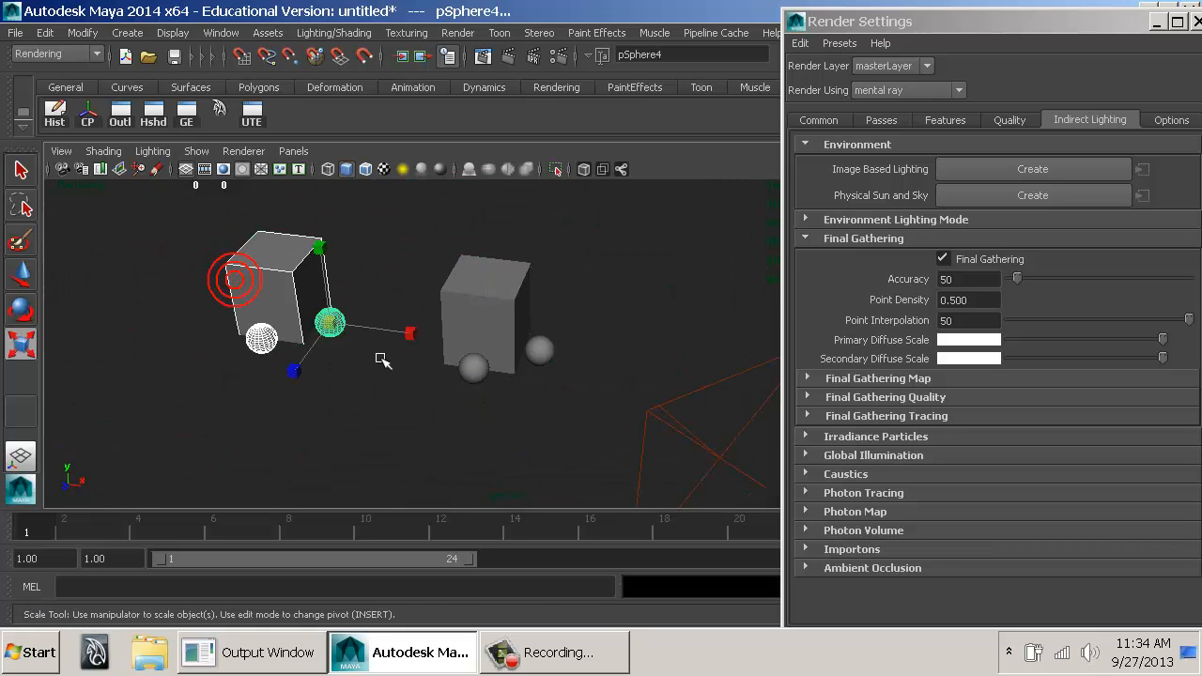
key(ctrl+d)
key(w)
drag(302, 359, 755, 528)
key(ctrl+d)
key(ctrl+d)
key(ctrl+d)
drag(768, 472, 445, 366)
alt+right_drag(445, 366, 560, 376)
alt+drag(560, 376, 549, 365)
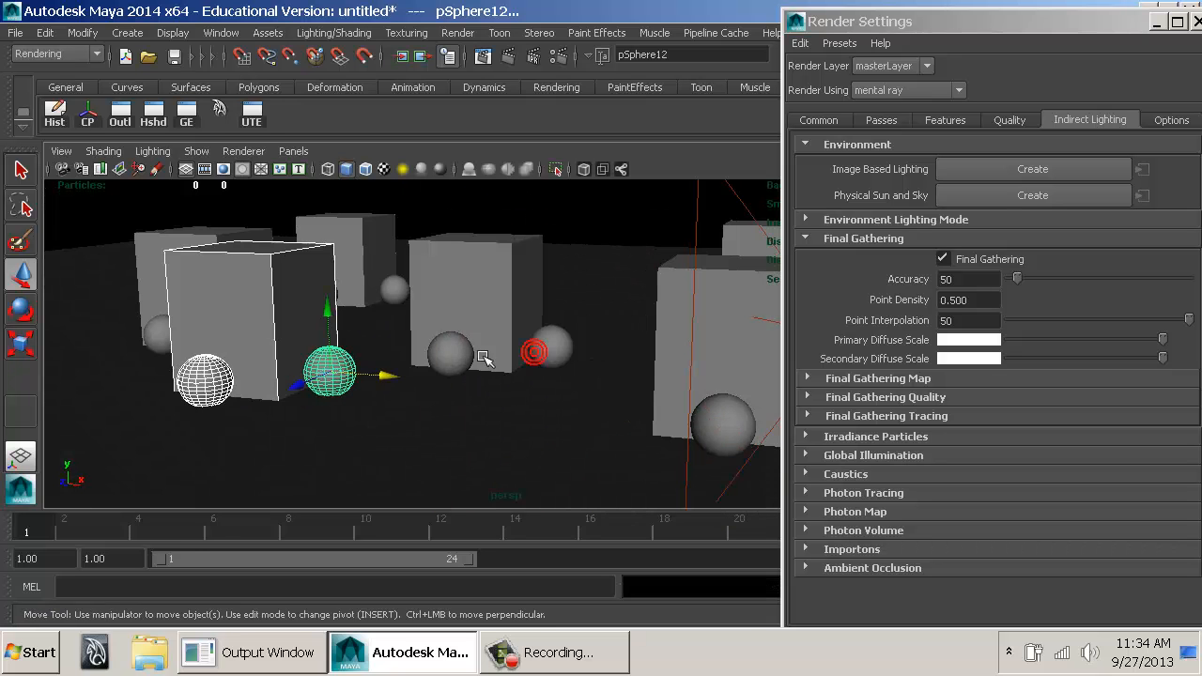
Assign a new mia_material_x_passes material to the sphere in front of the original cube.
click(452, 351)
key(space)
mouse_move(300, 475)
mouse_down()
mouse_move(291, 323)
mouse_move(448, 210)
mouse_move(550, 270)
mouse_move(540, 341)
mouse_up()
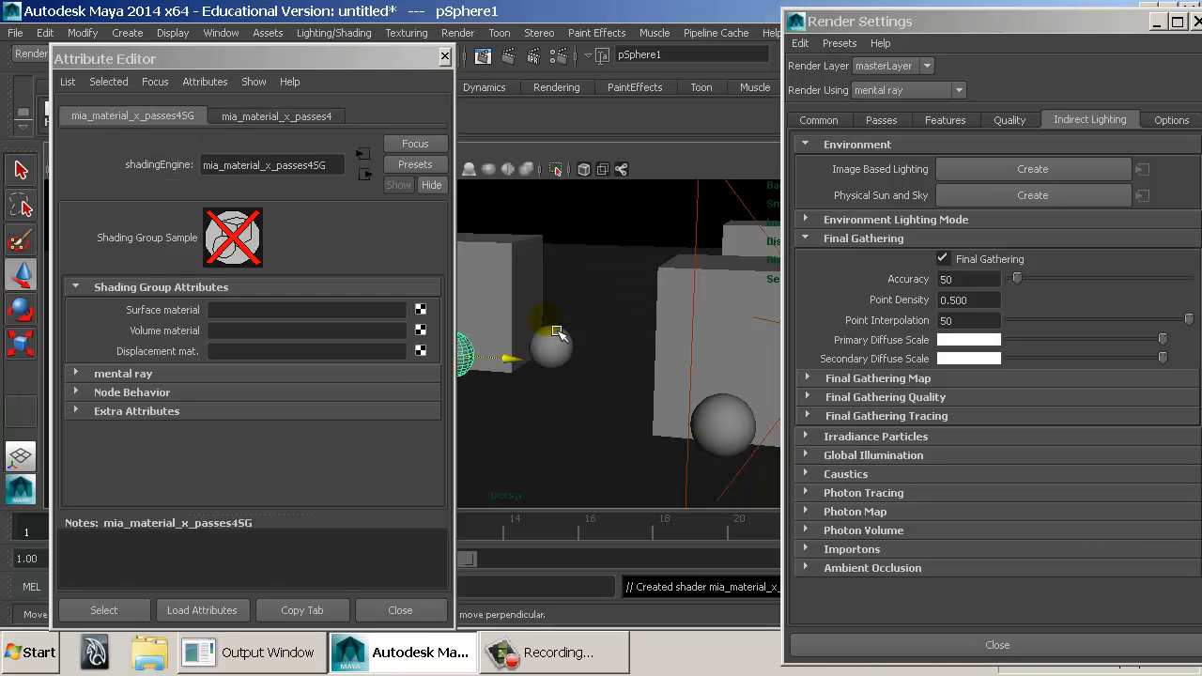
Connect a mental ray mia_light_surface node to the Additional Color of the sphere's new material, using the node search "light".
click(301, 115)
scroll(259, 404, down, 5)
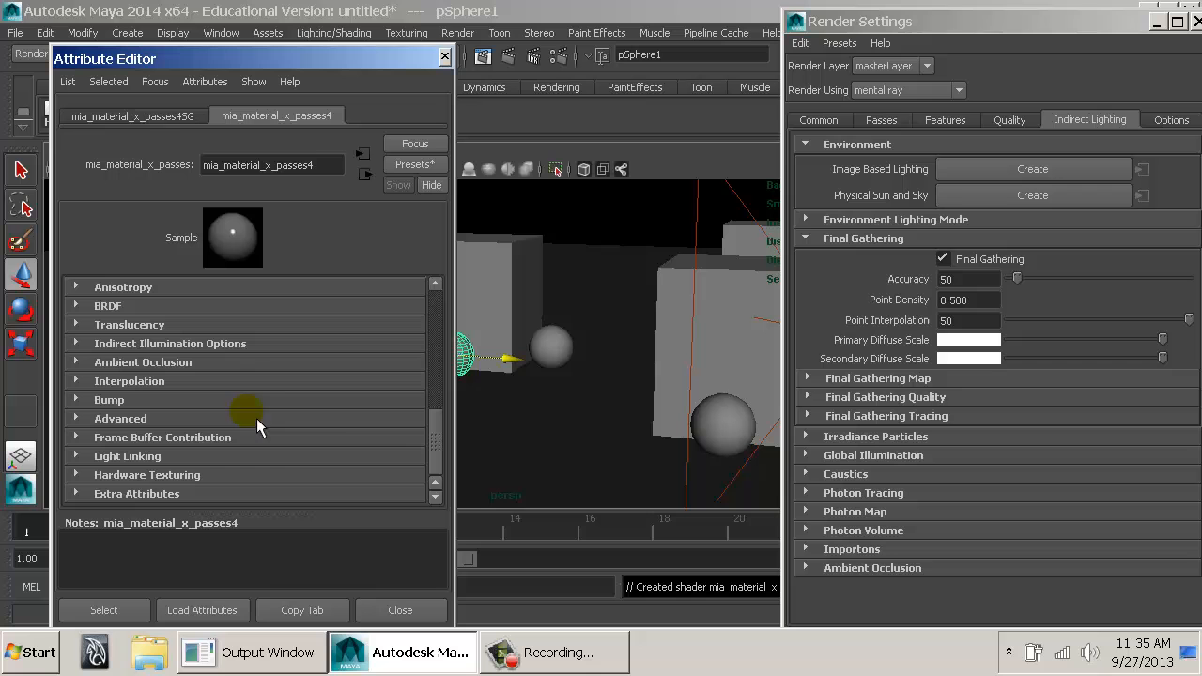
click(162, 456)
scroll(210, 451, down, 1)
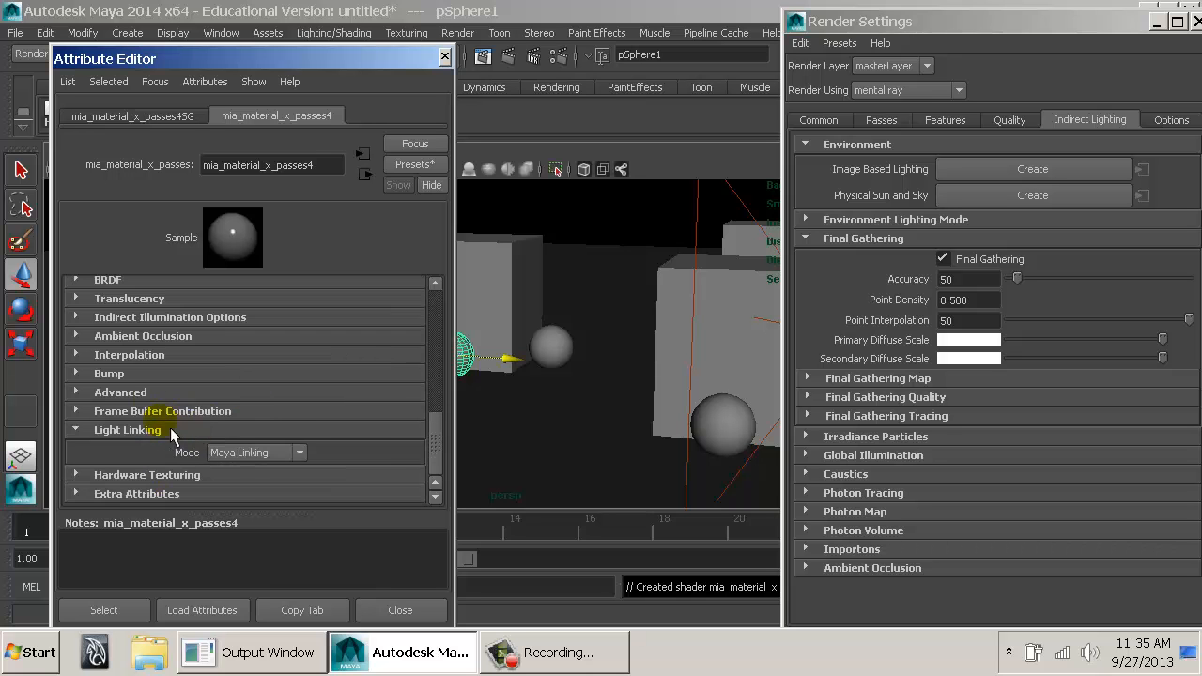
click(150, 393)
scroll(177, 392, down, 2)
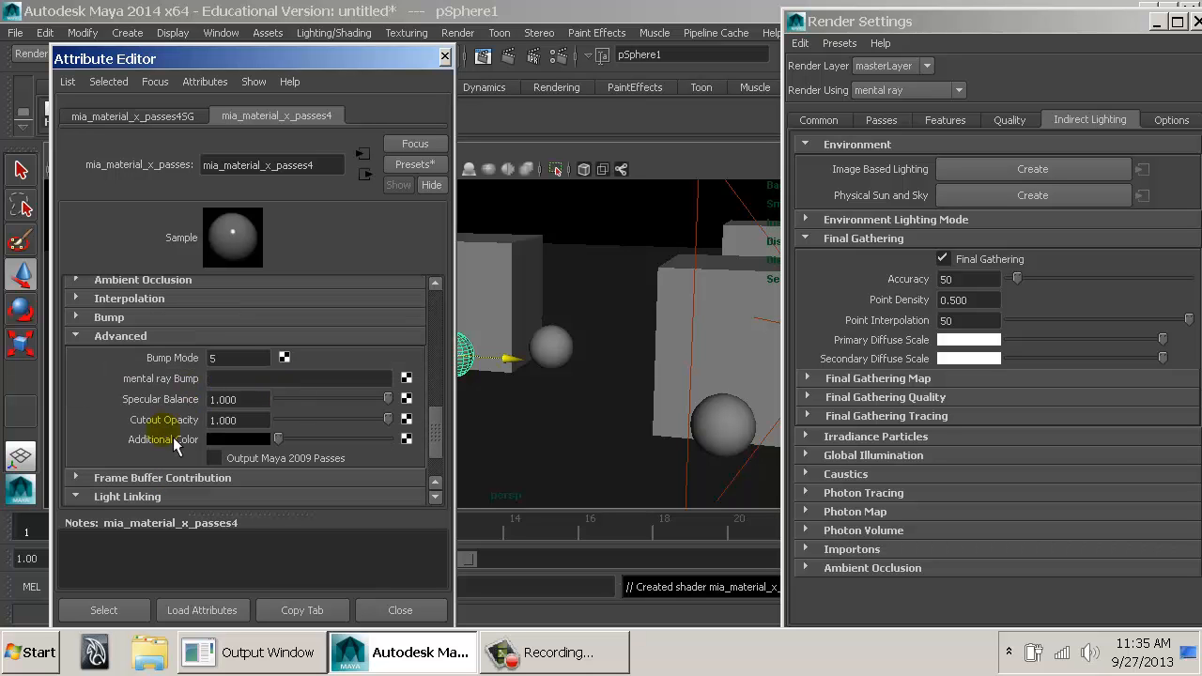
mouse_move(279, 438)
mouse_down()
mouse_move(301, 439)
mouse_move(278, 439)
mouse_up()
click(407, 439)
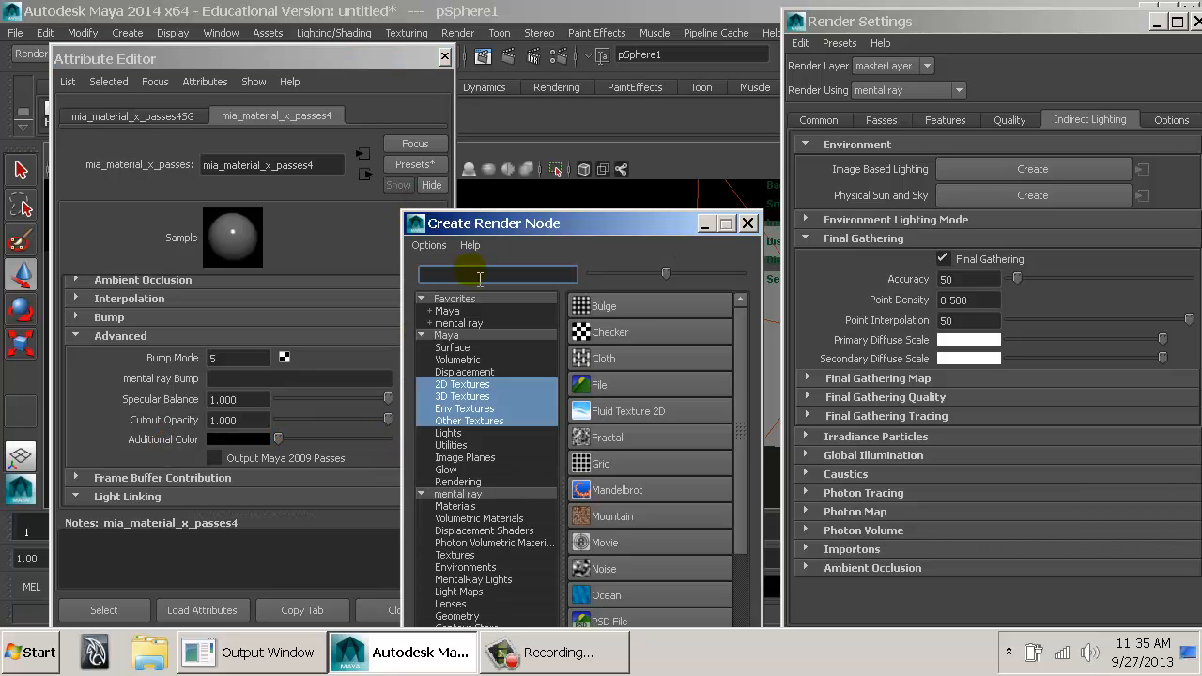
text(light)
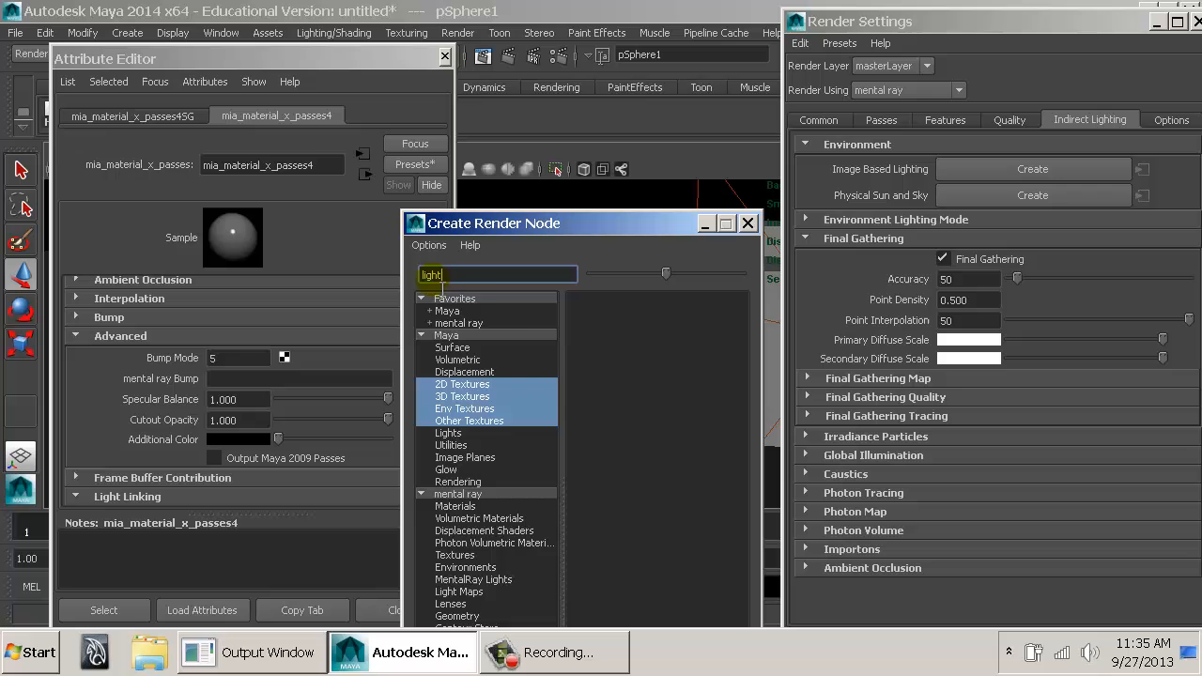
click(456, 494)
click(649, 313)
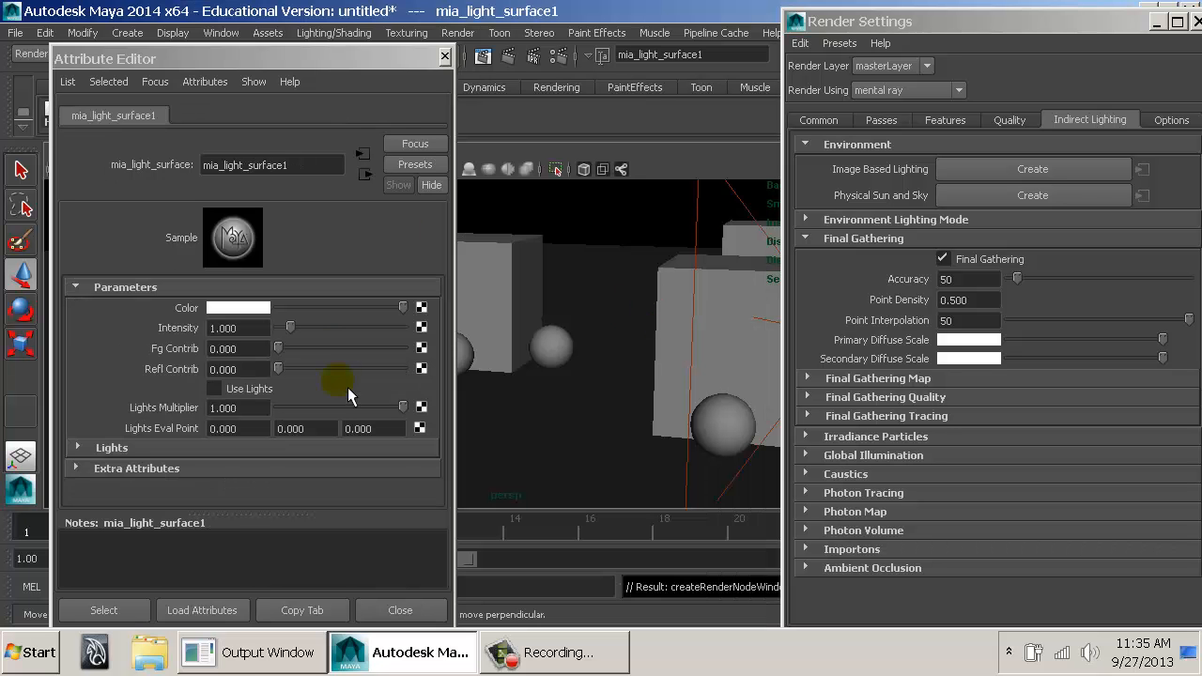
Select the floor plane, close the Attribute Editor, and start a render of the current frame, cancelling it partway.
click(653, 354)
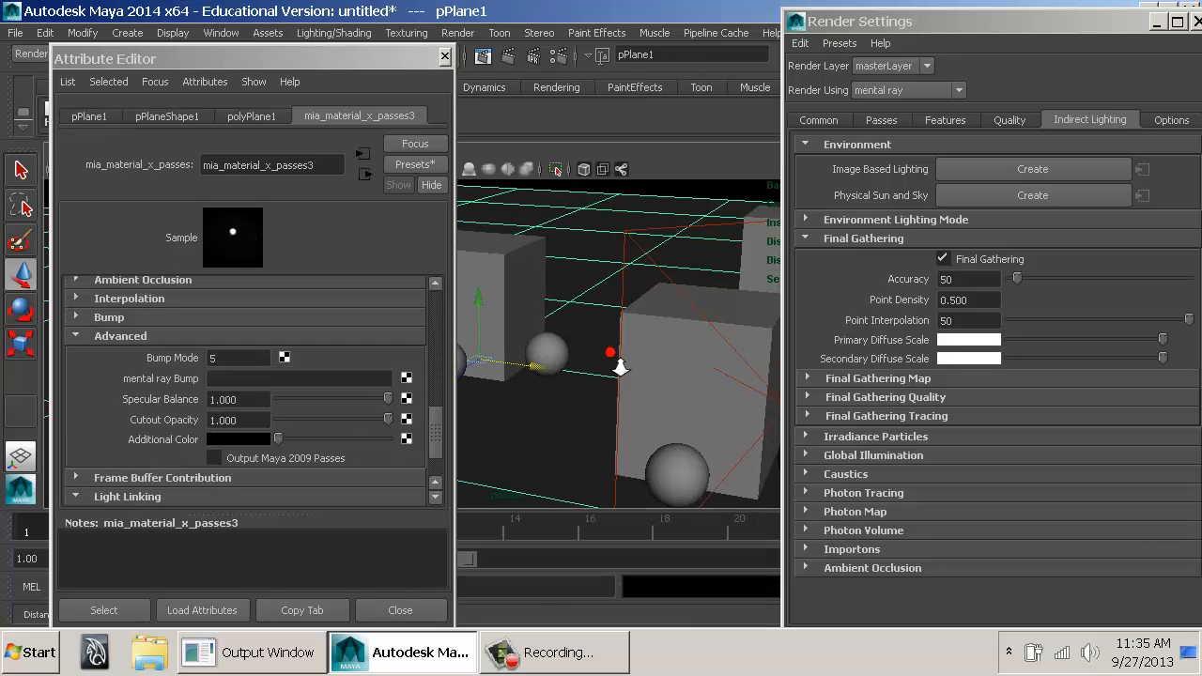
click(444, 57)
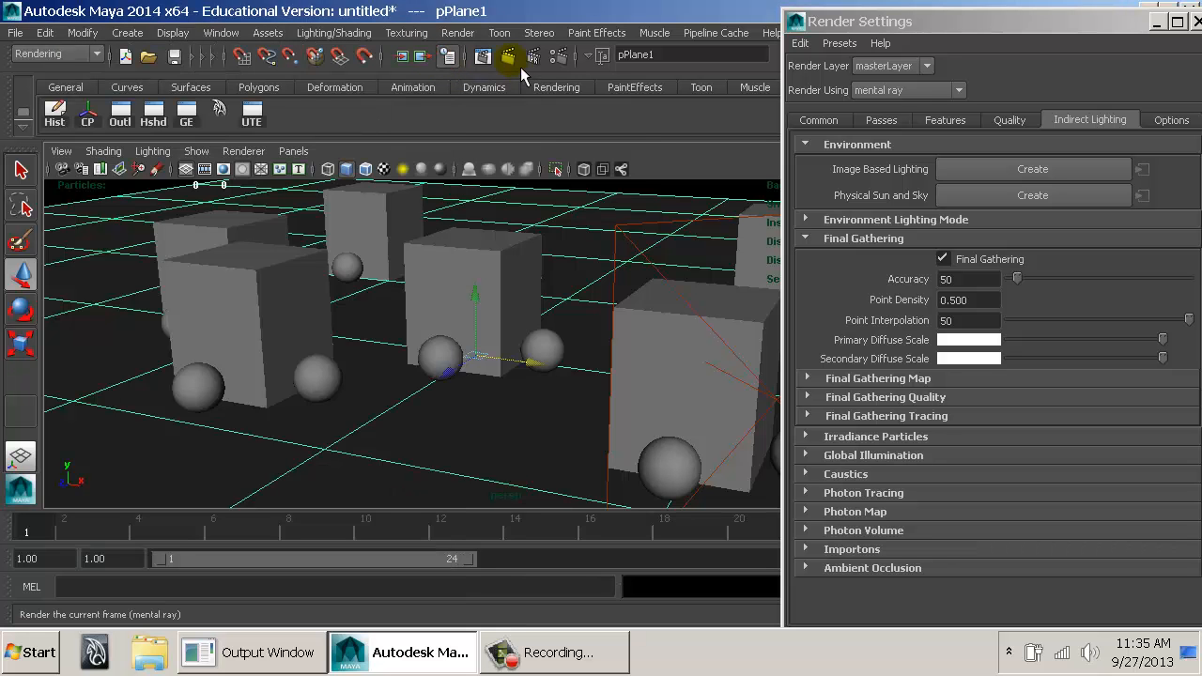
click(516, 61)
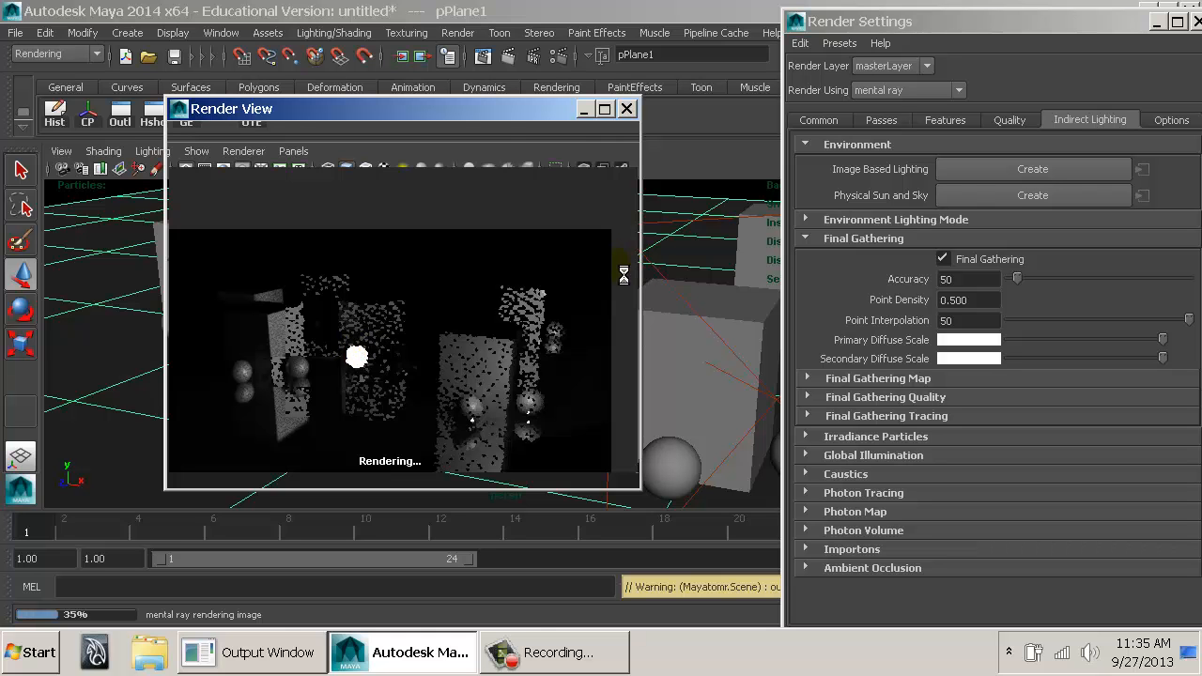
key(Escape)
Set the floor material's reflection Glossy Samples to 2.
click(130, 324)
key(ctrl+a)
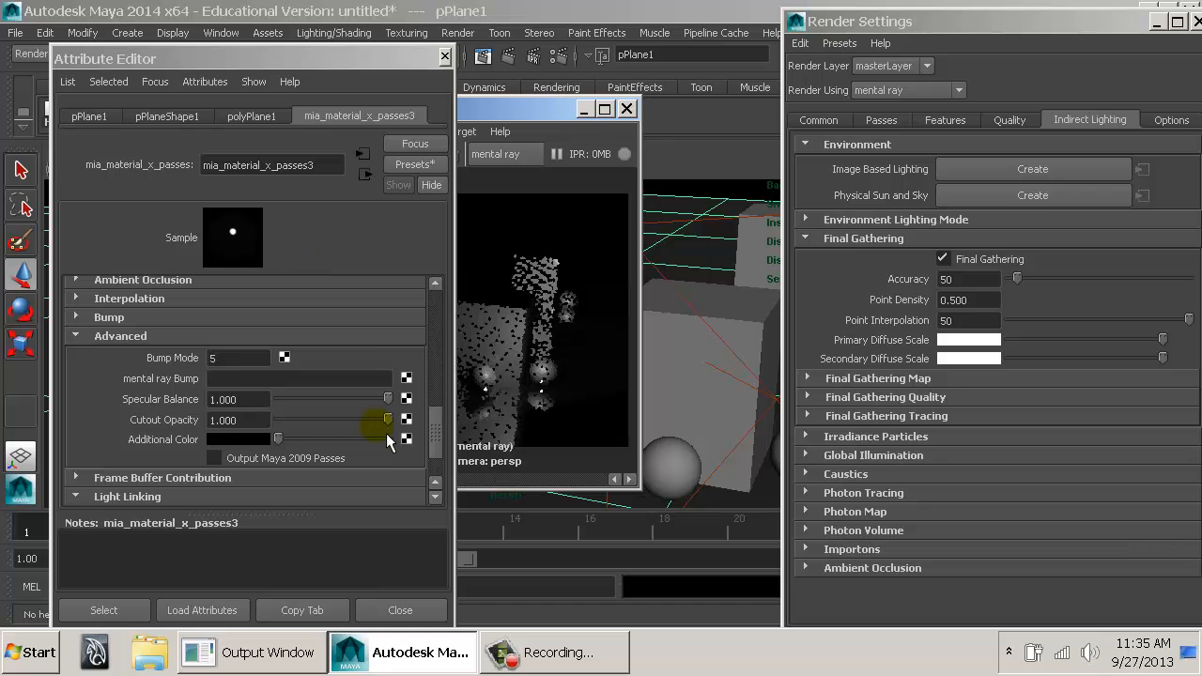
scroll(386, 433, up, 8)
click(287, 381)
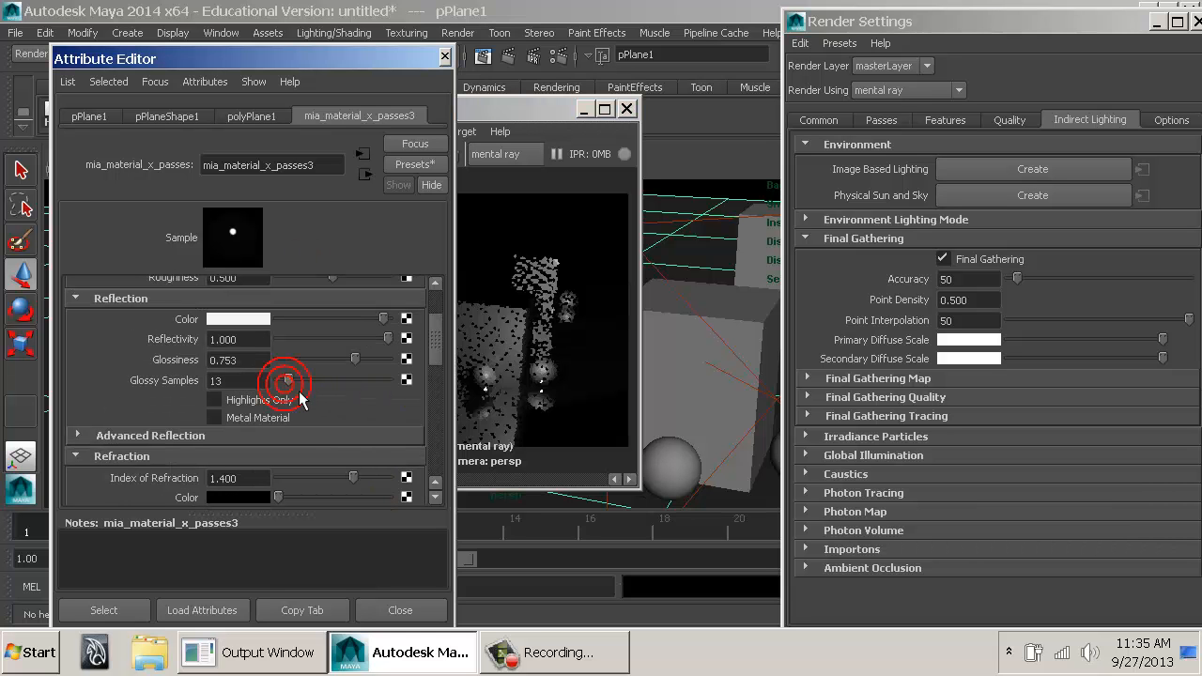
drag(299, 393, 297, 393)
Bring the Render View forward and set the Unified Sampling Quality to 0.2.
click(475, 113)
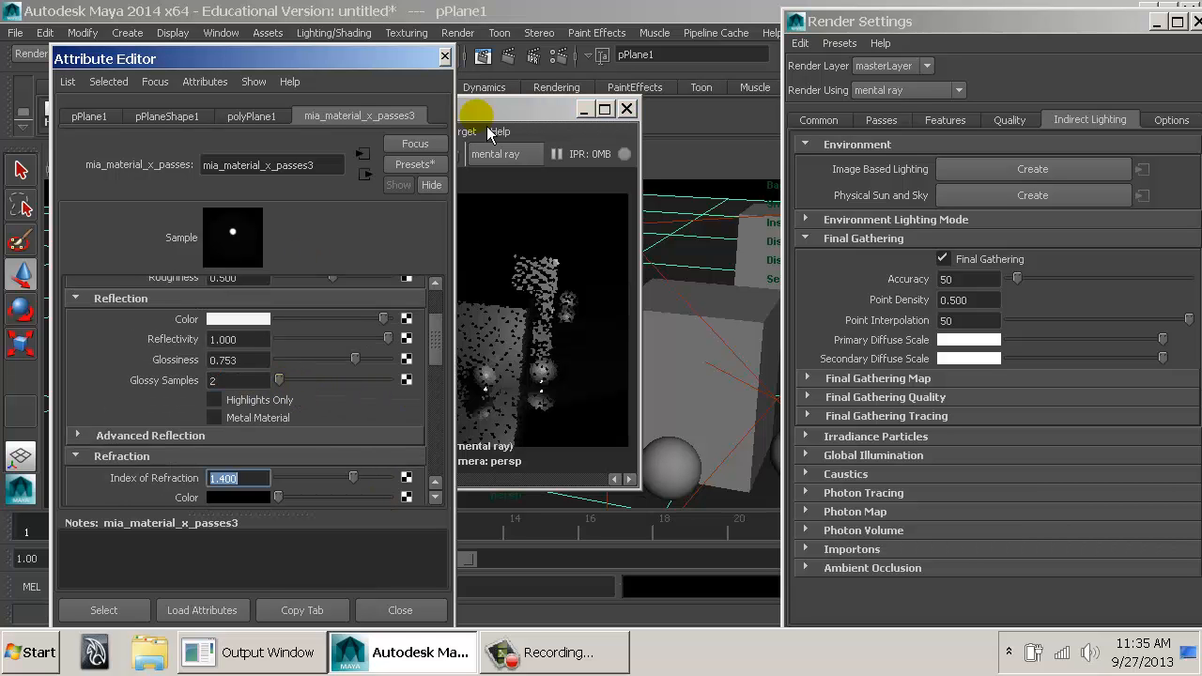
click(206, 153)
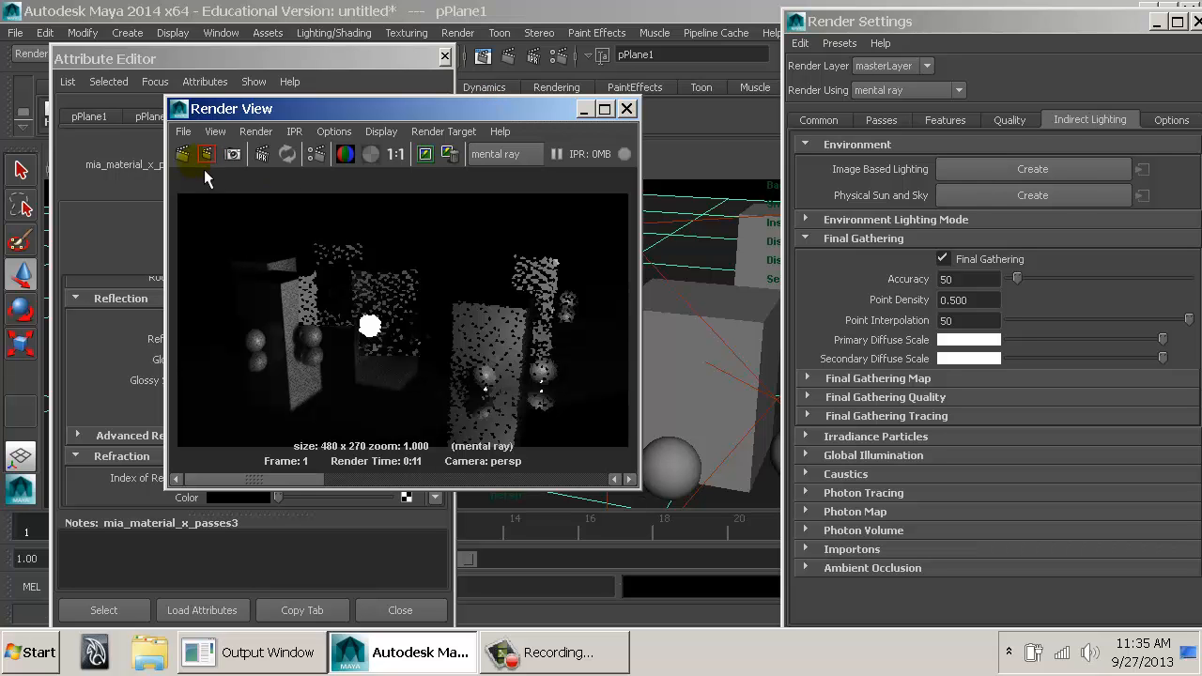
click(1010, 120)
double_click(967, 192)
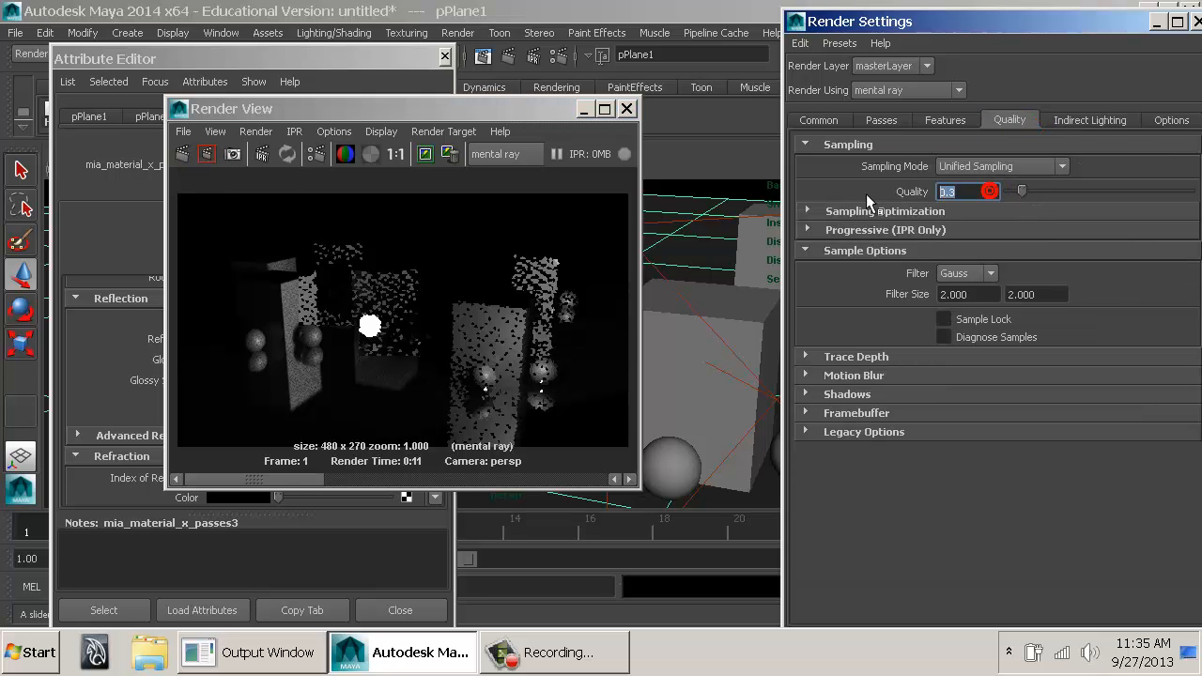
text(0.2)
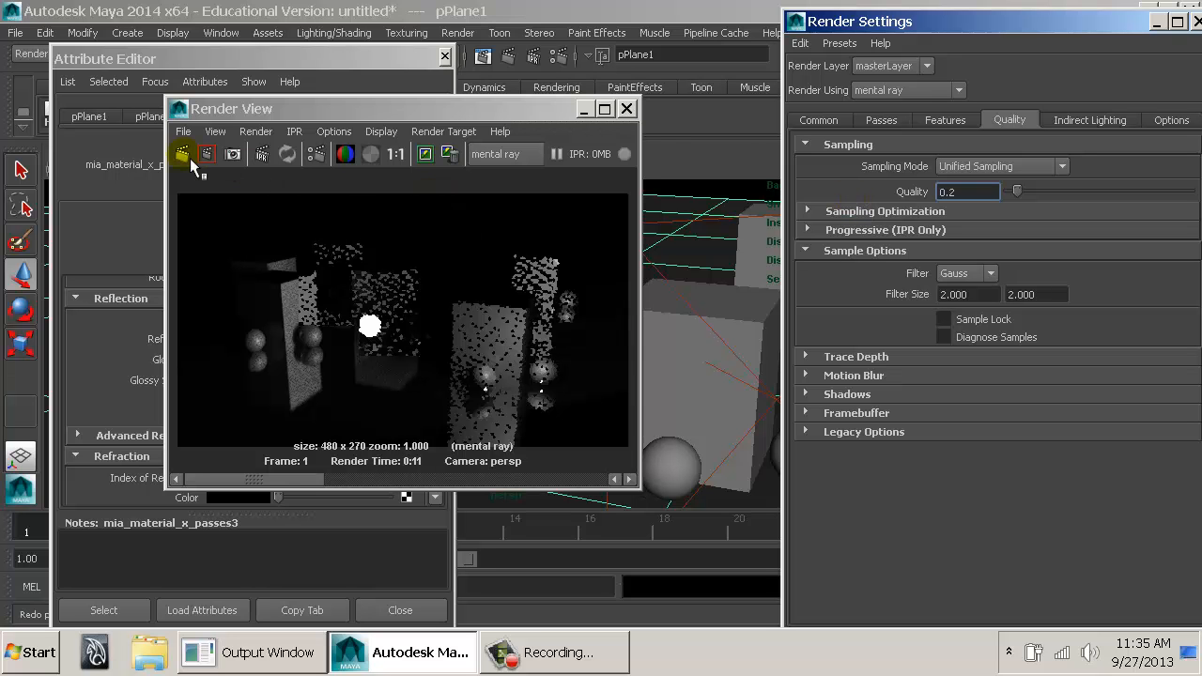
click(700, 266)
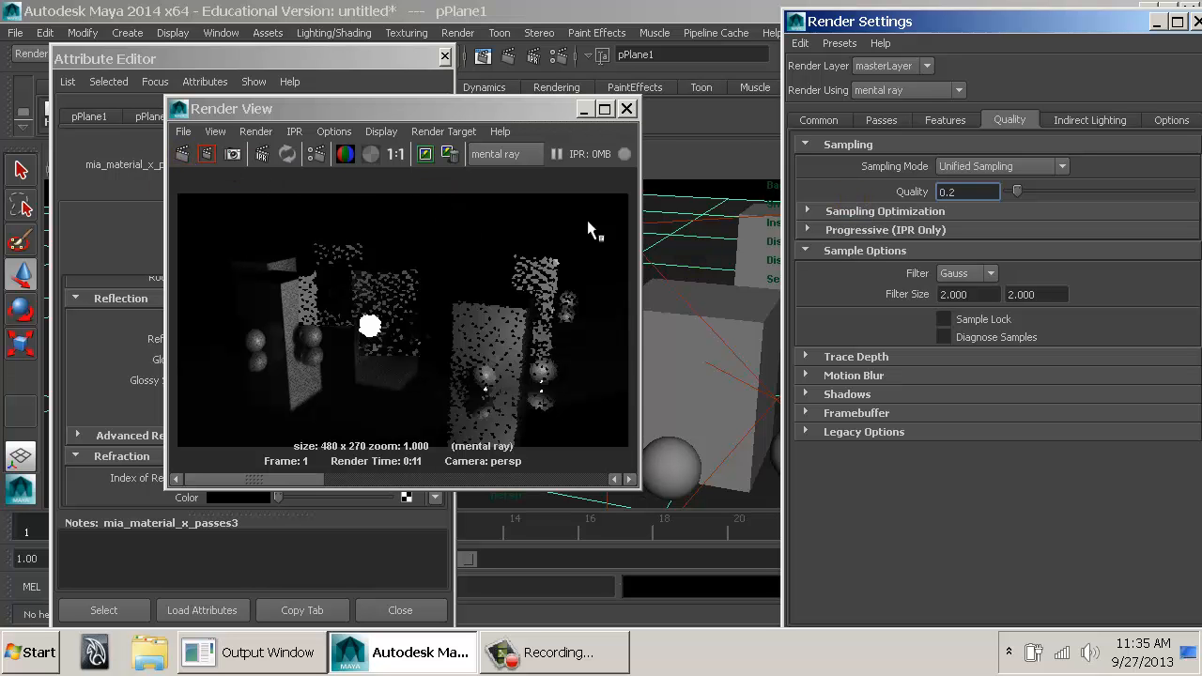
click(681, 247)
Lower the floor material's Reflectivity to about 0.154 and render the scene again.
click(254, 405)
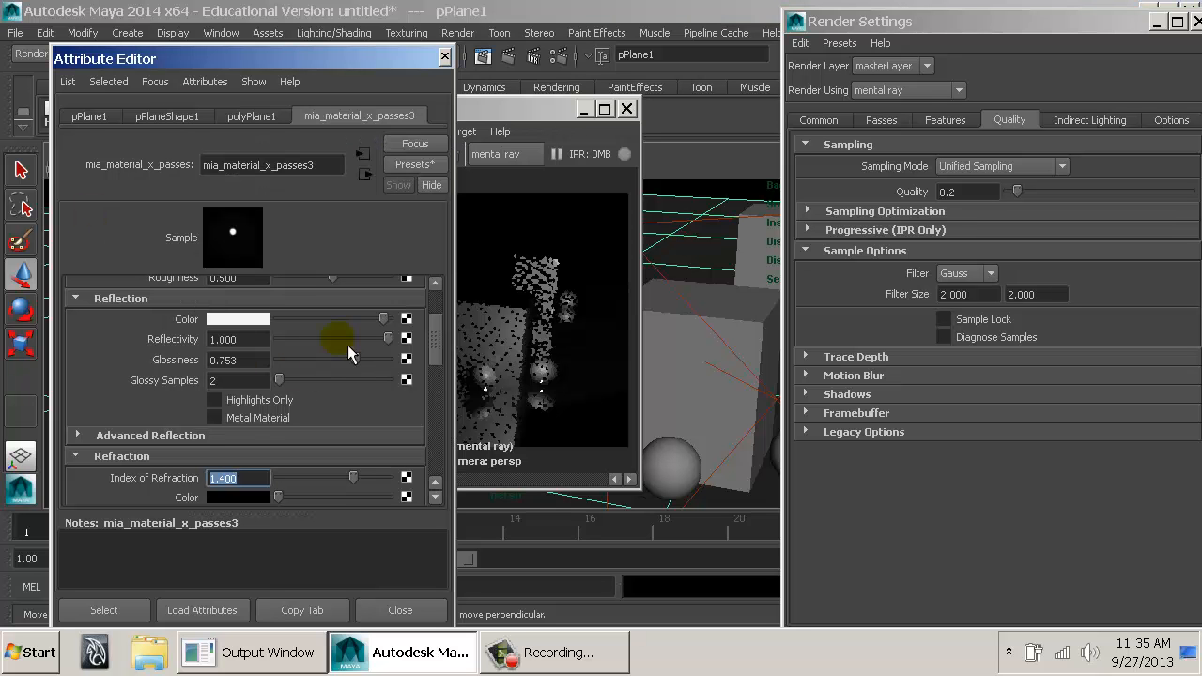
drag(338, 339, 308, 346)
click(532, 109)
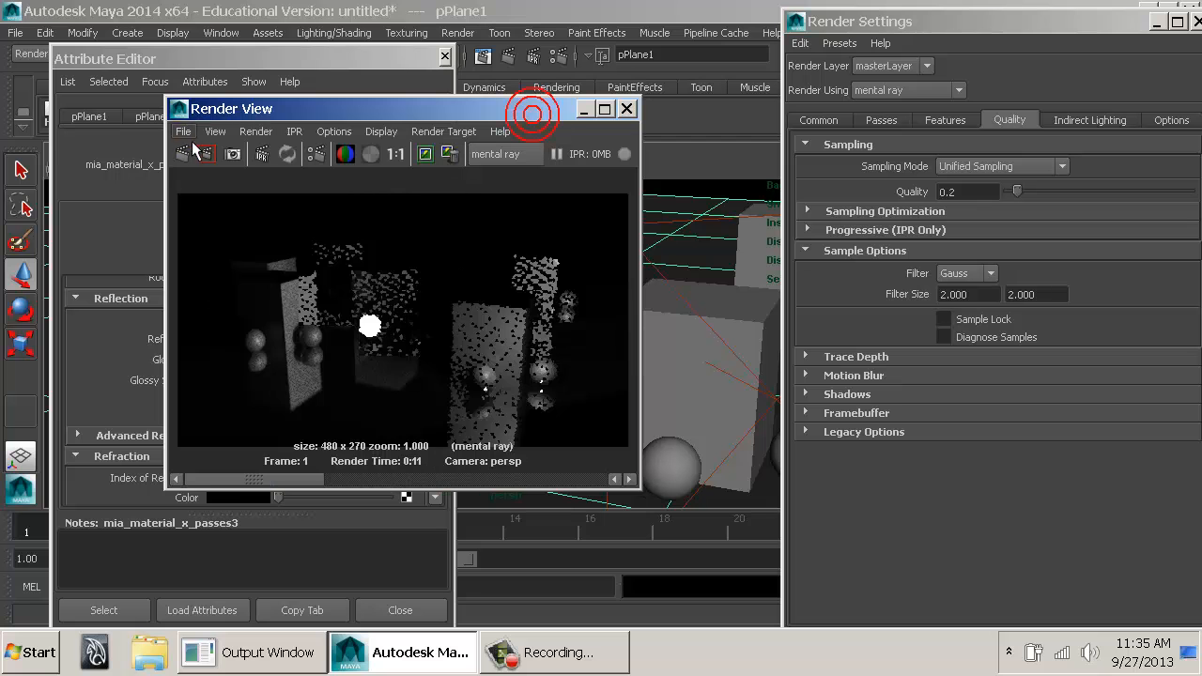
click(190, 152)
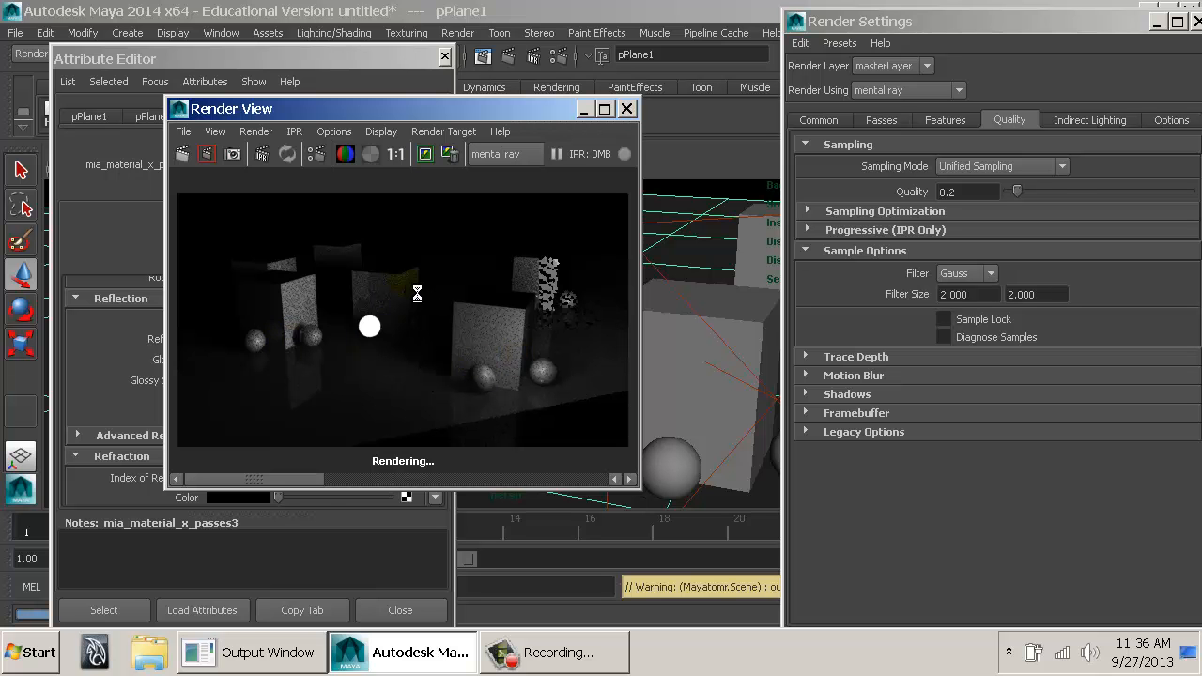
Place the Attribute Editor and Render View side by side, and open the light surface node feeding the glowing sphere's Additional Color.
drag(418, 59, 981, 49)
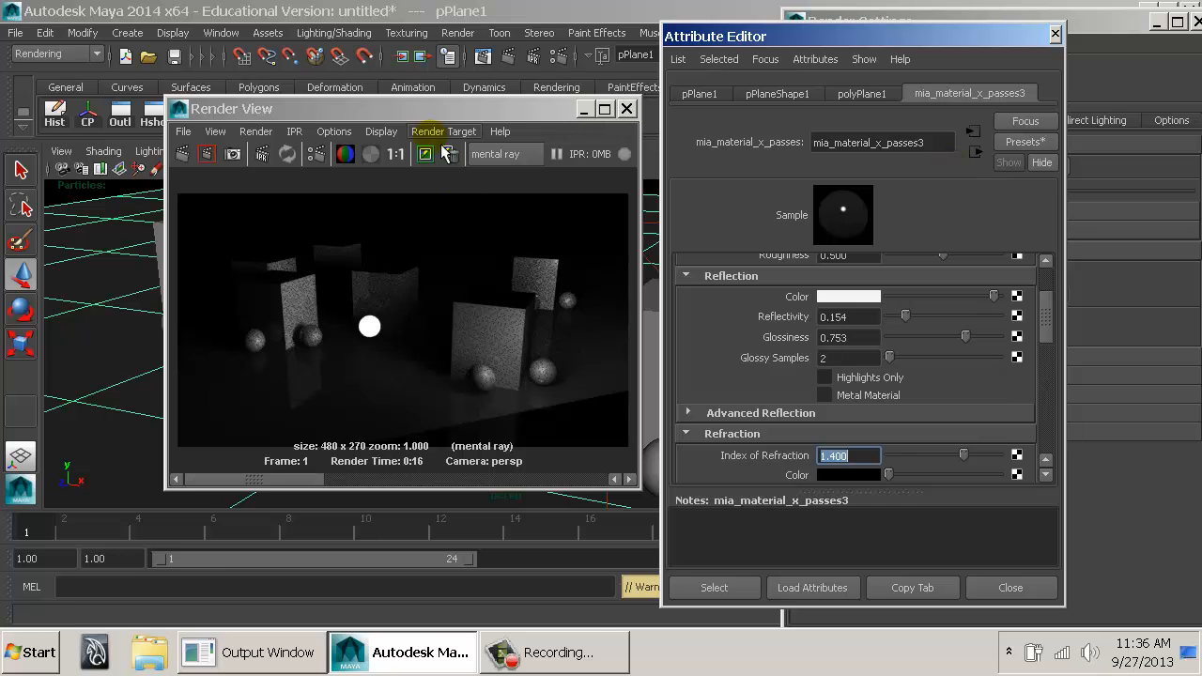
drag(443, 108, 372, 112)
click(442, 357)
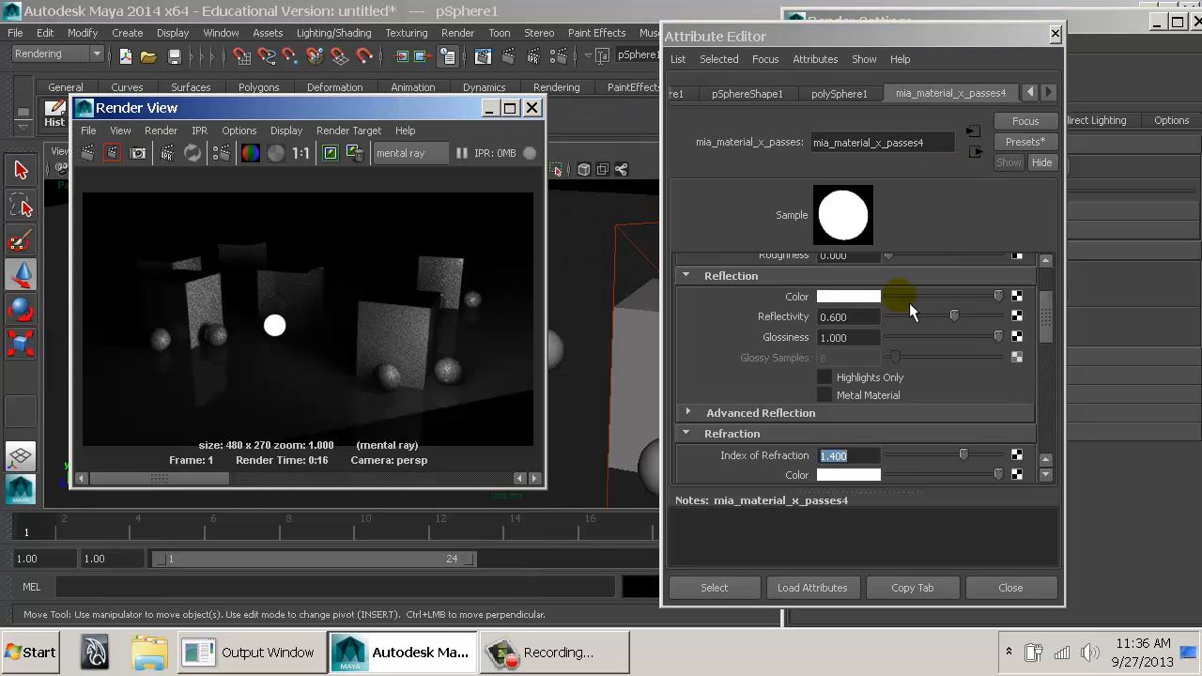
scroll(999, 320, down, 10)
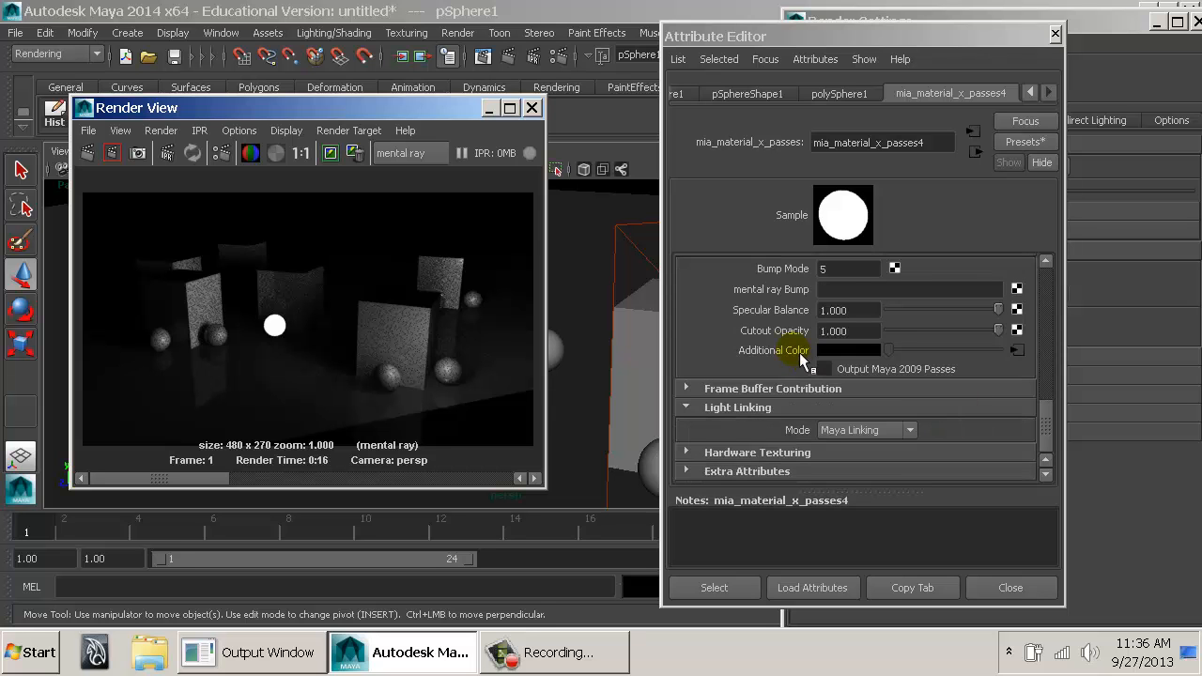
click(1020, 355)
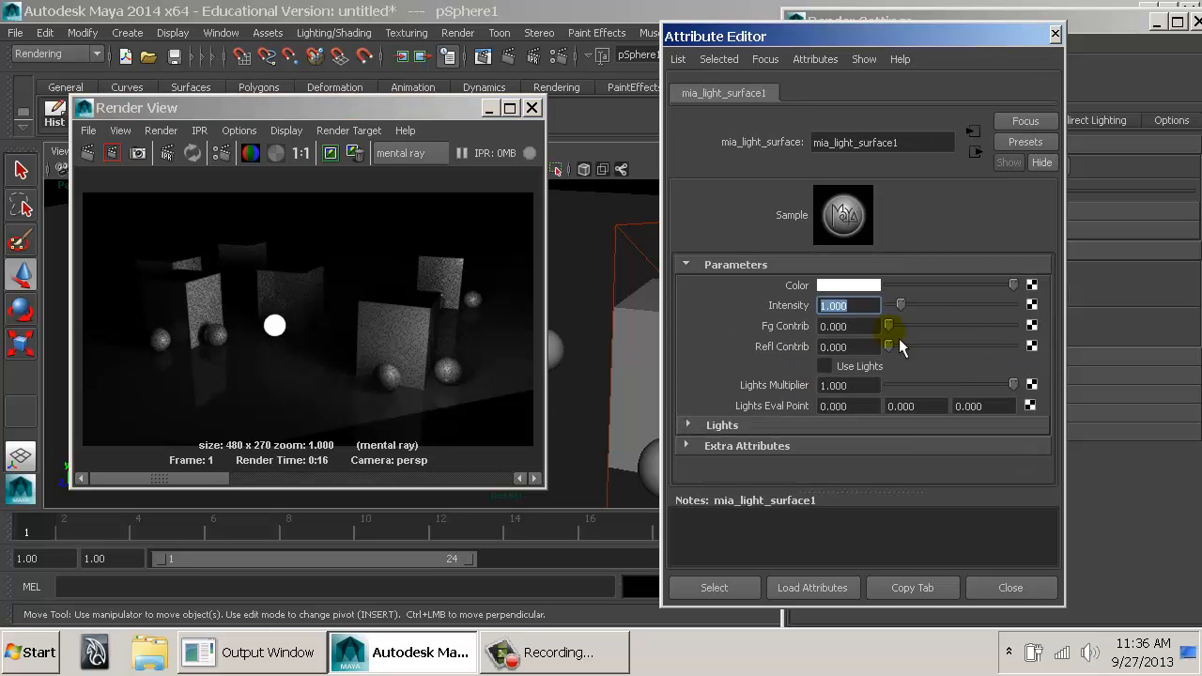
Set the light surface's Fg Contrib to 1 and render the scene again.
drag(867, 326, 806, 325)
double_click(871, 326)
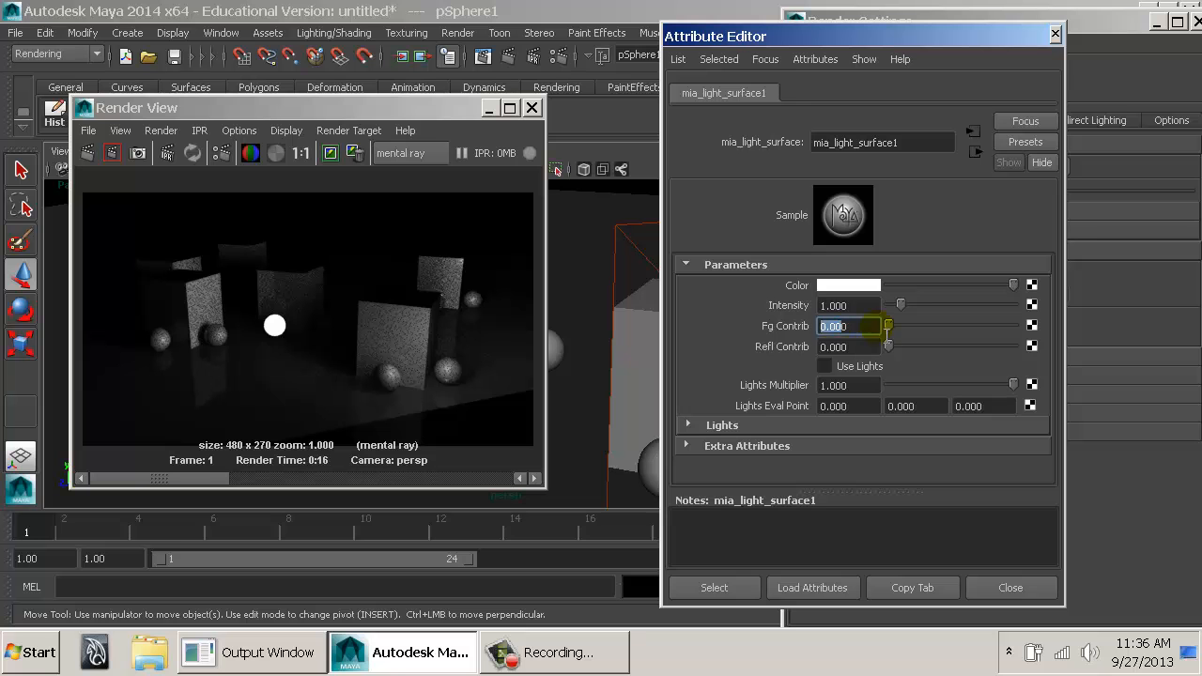
text(1)
key(Return)
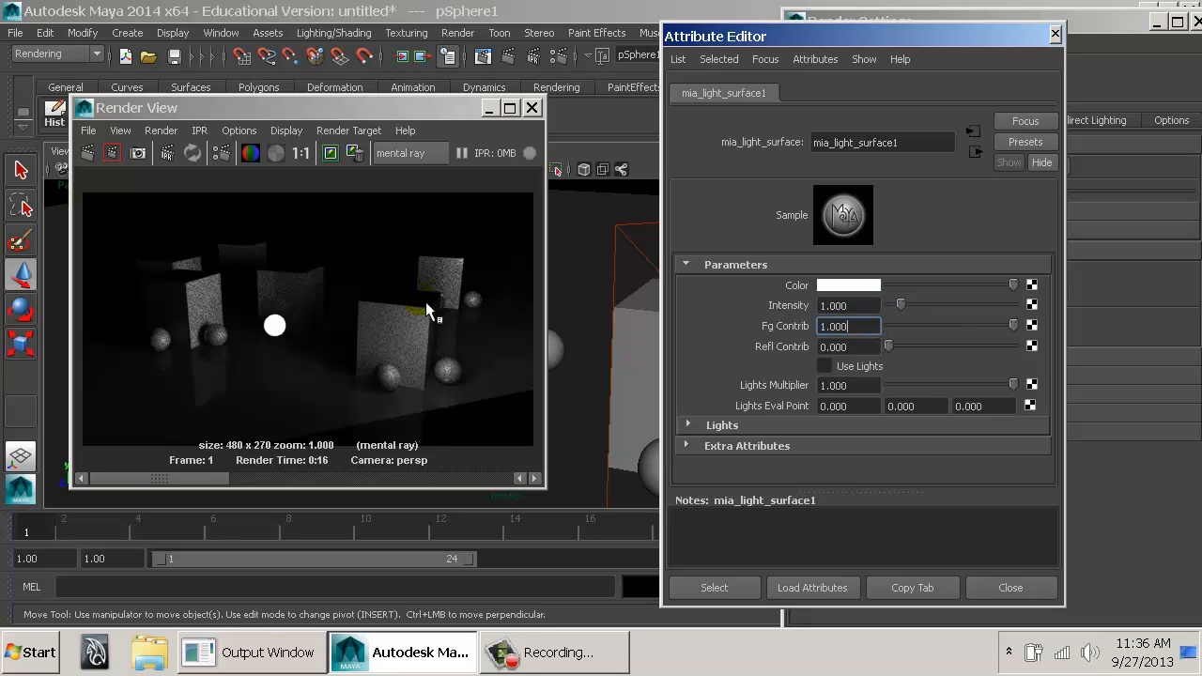
click(87, 152)
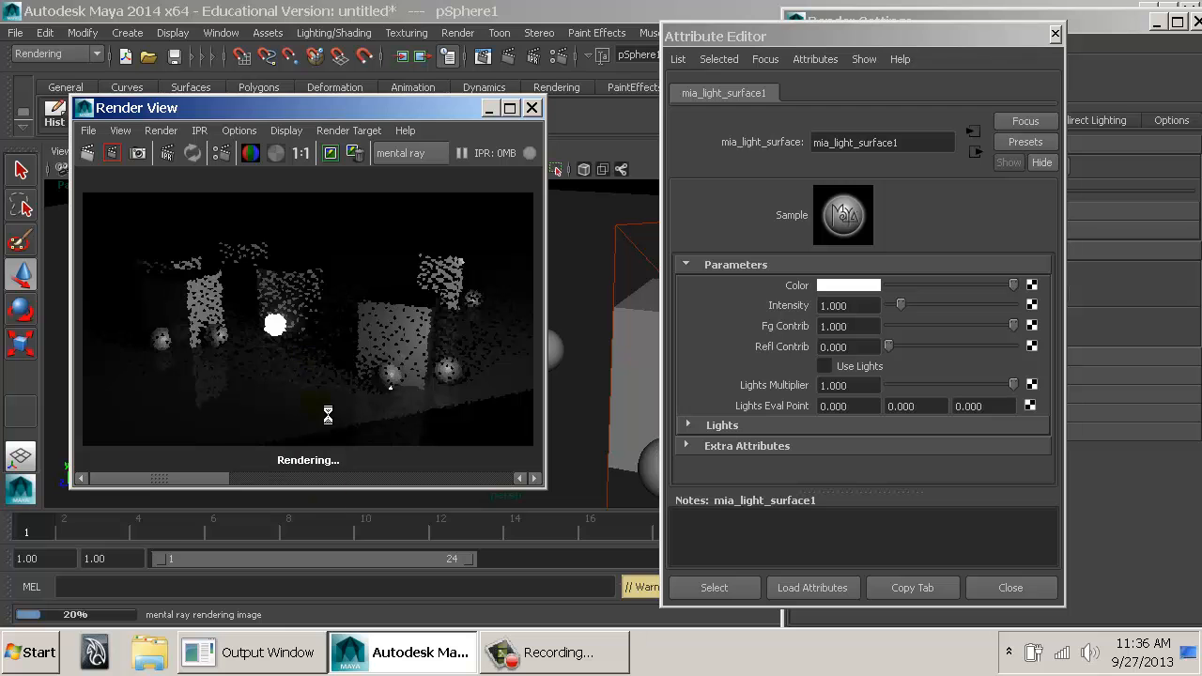
Set the light surface's Fg Contrib to 5 and render the scene again.
click(857, 326)
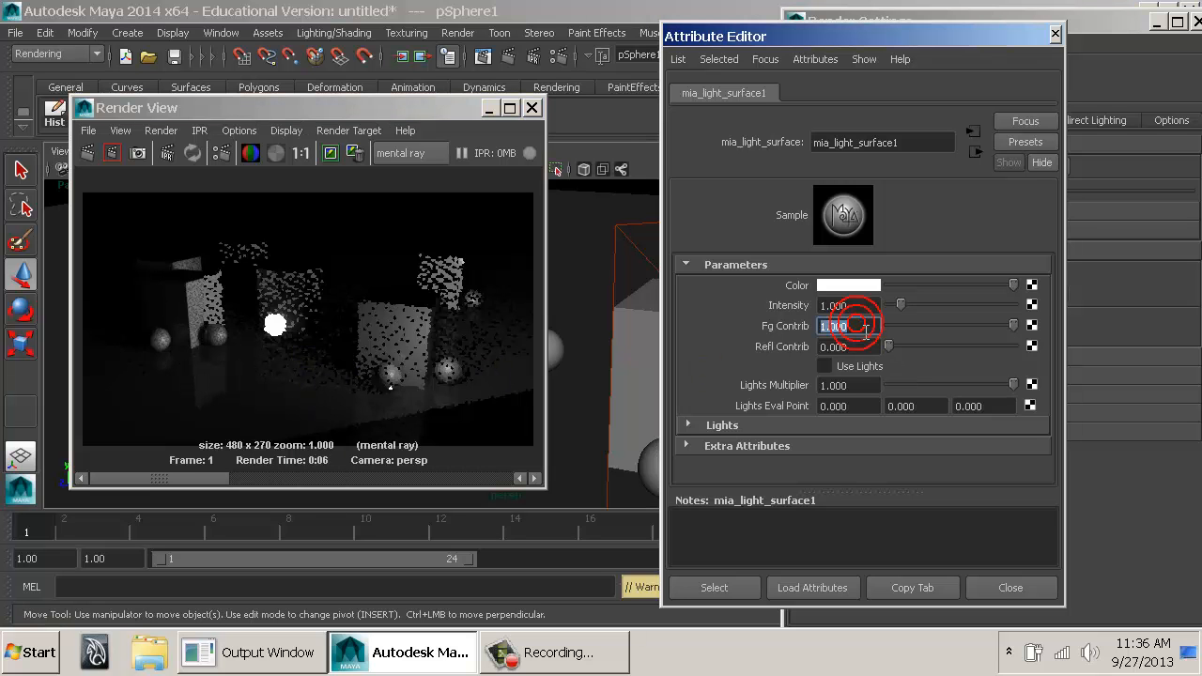
double_click(862, 327)
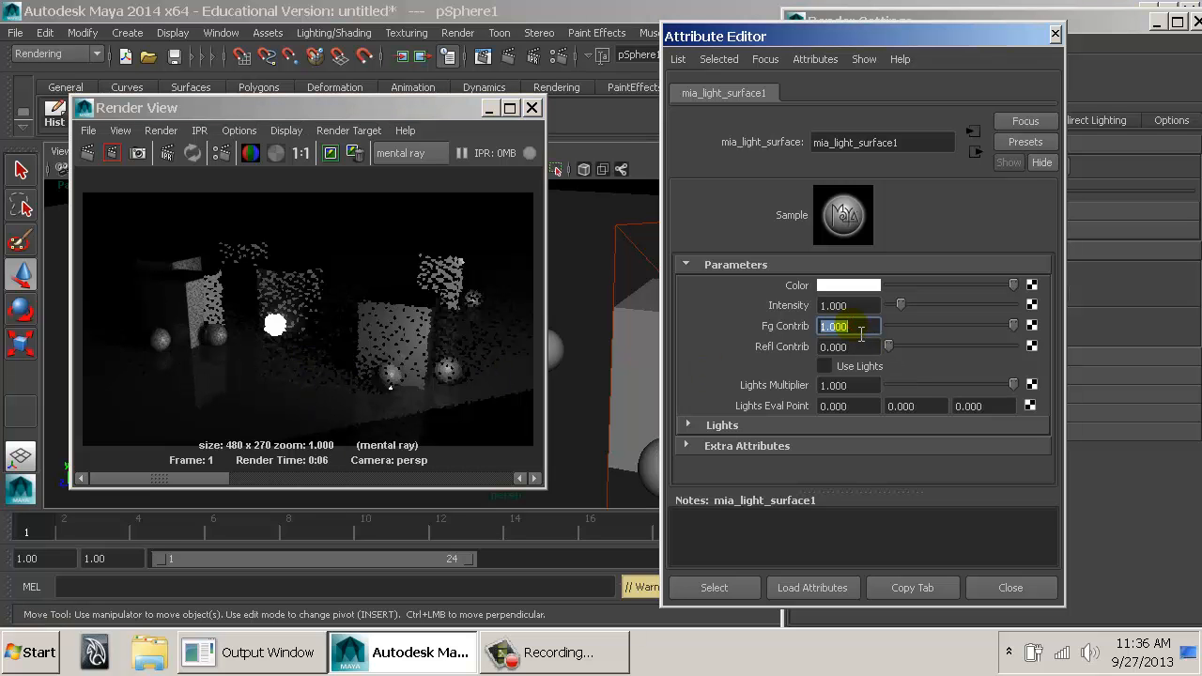
click(90, 153)
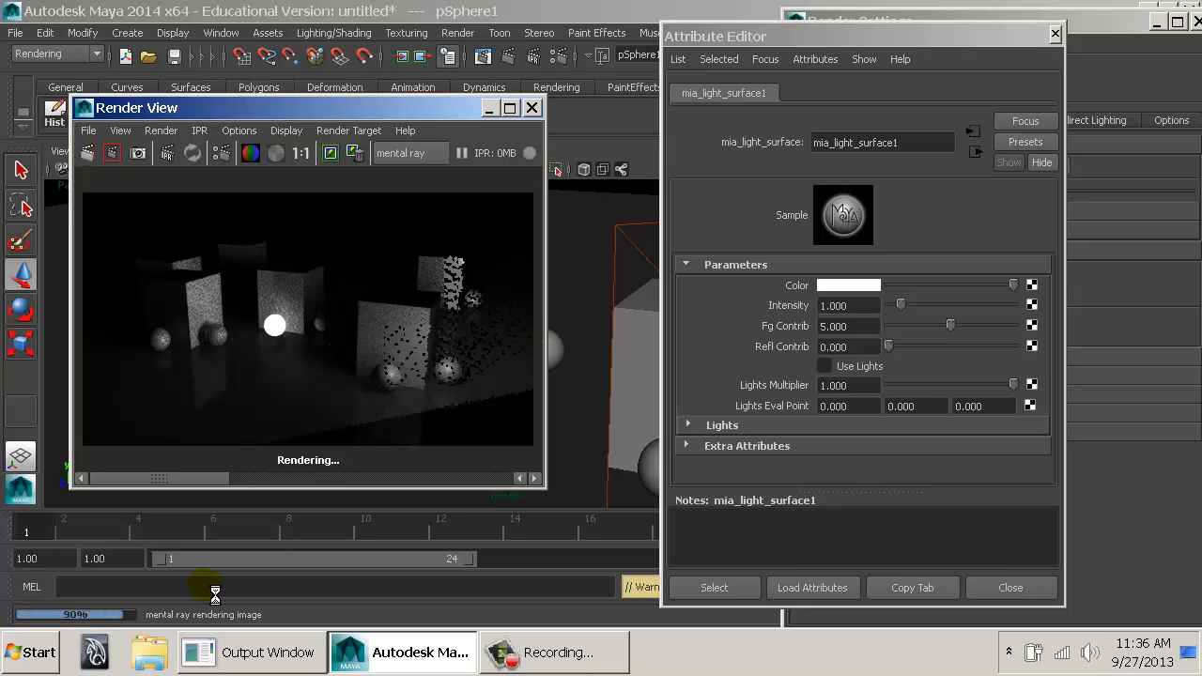
Raise the Render View's test resolution to the full 960 x 540 size and render the scene again.
click(239, 131)
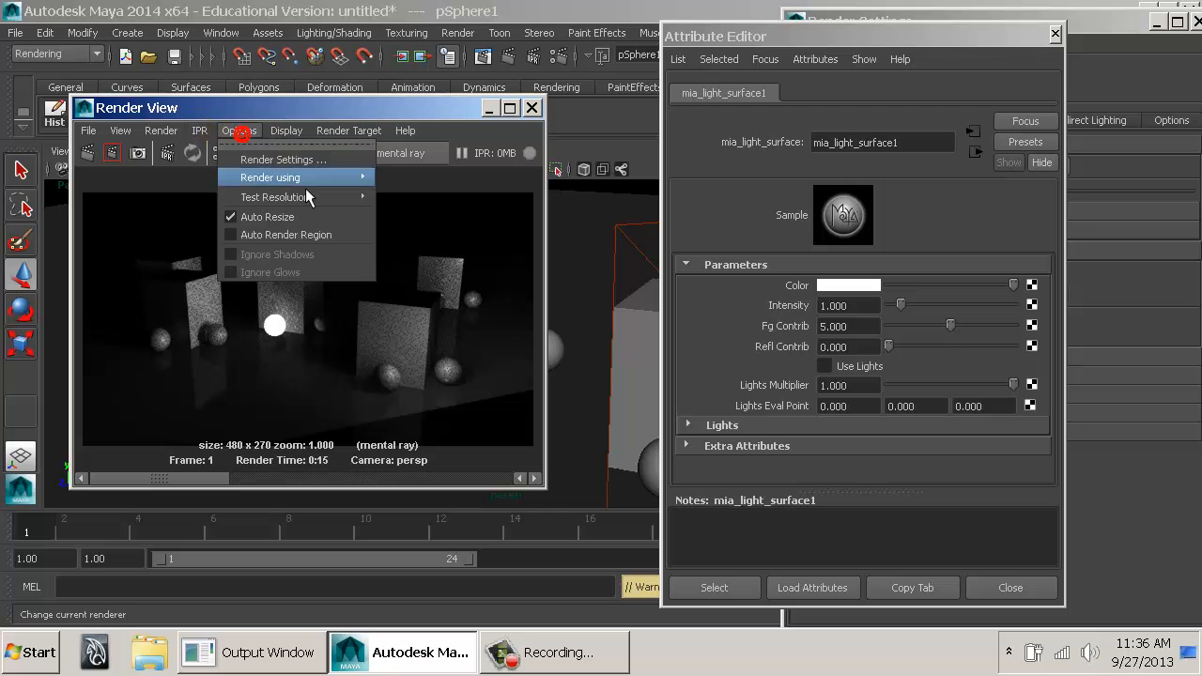
mouse_move(362, 196)
click(427, 218)
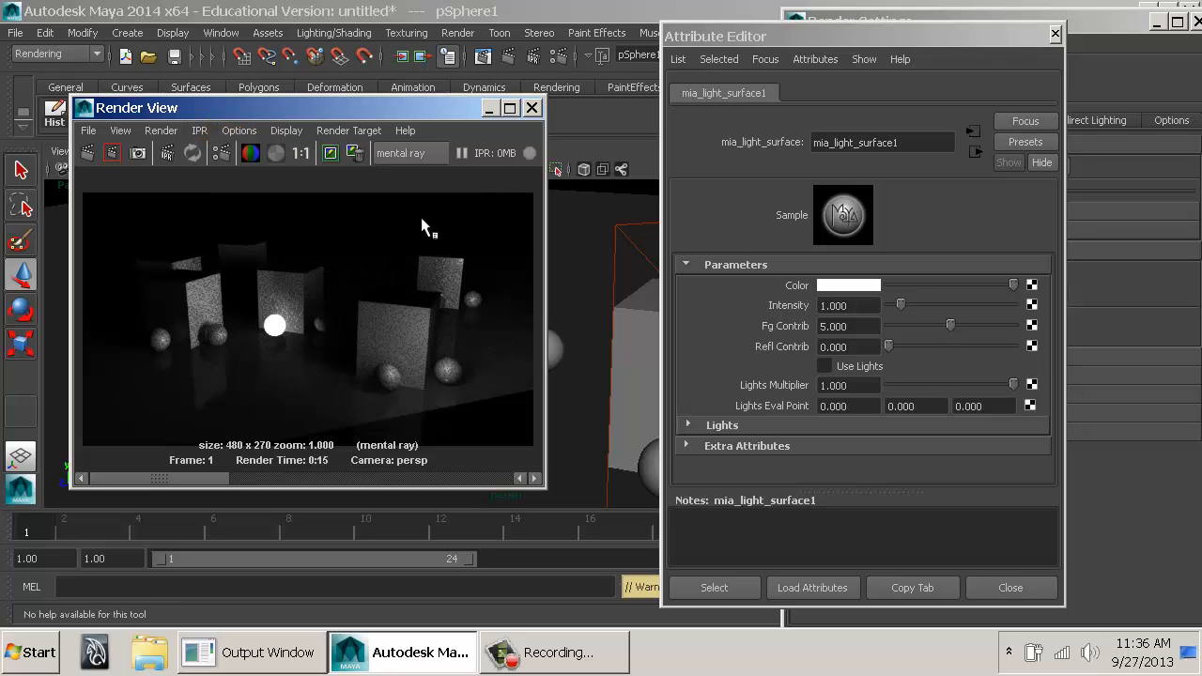
click(88, 153)
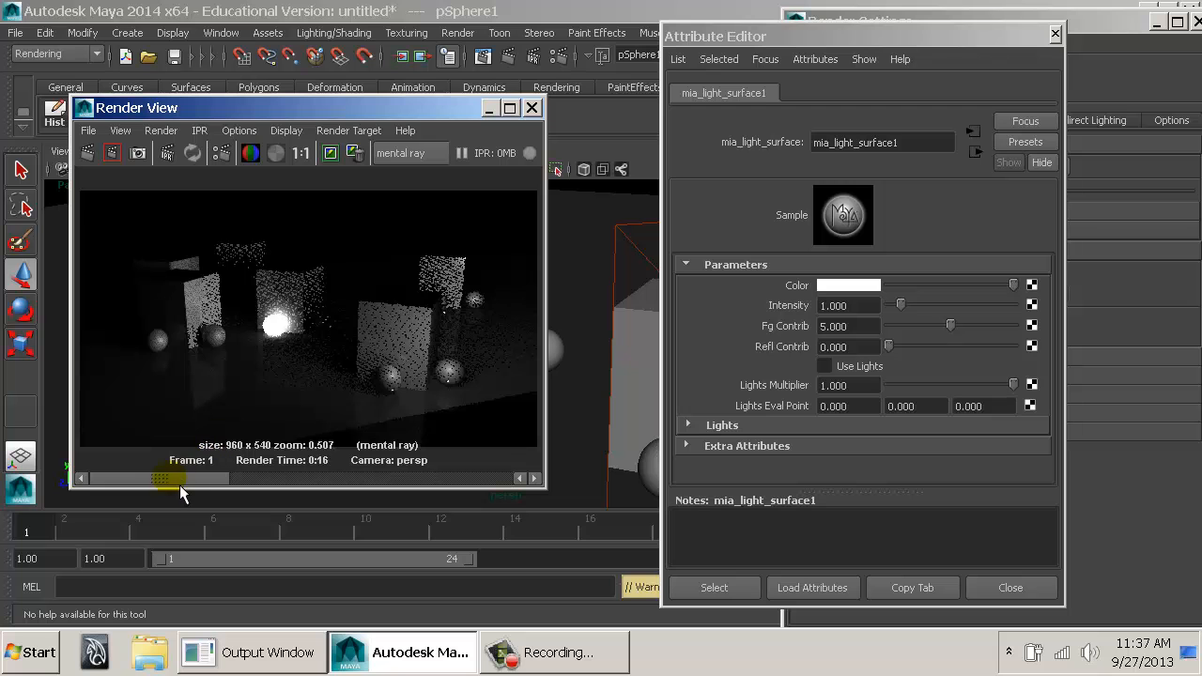
Close the Render View and the light surface's Attribute Editor.
mouse_move(180, 485)
mouse_down()
mouse_move(306, 477)
mouse_move(168, 477)
mouse_up()
click(542, 109)
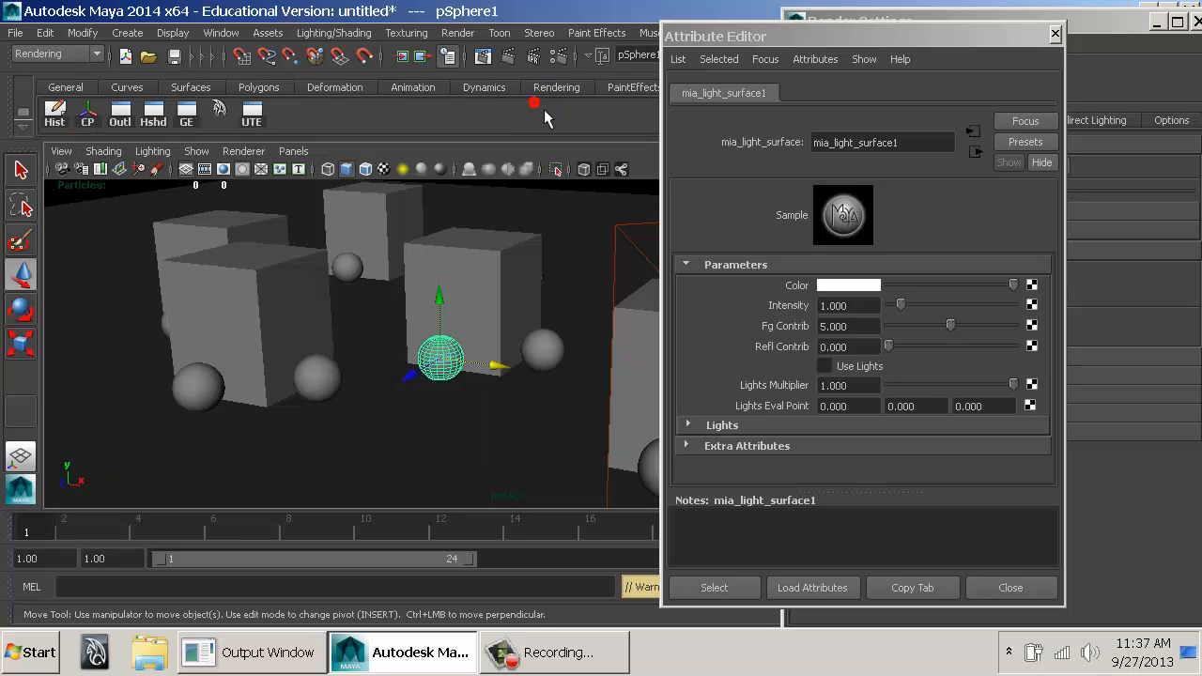
click(1012, 585)
Expand the Final Gathering quality, tracing and map settings and enable the Map Visualizer.
alt+drag(564, 280, 381, 328)
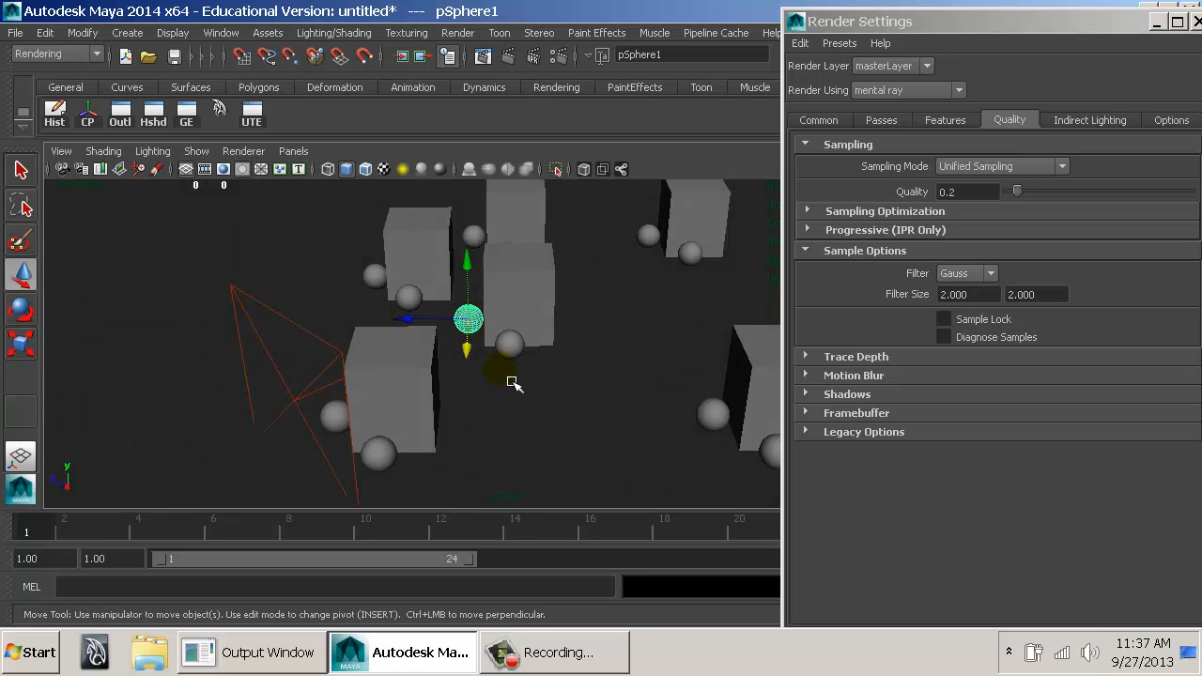
alt+drag(597, 297, 550, 323)
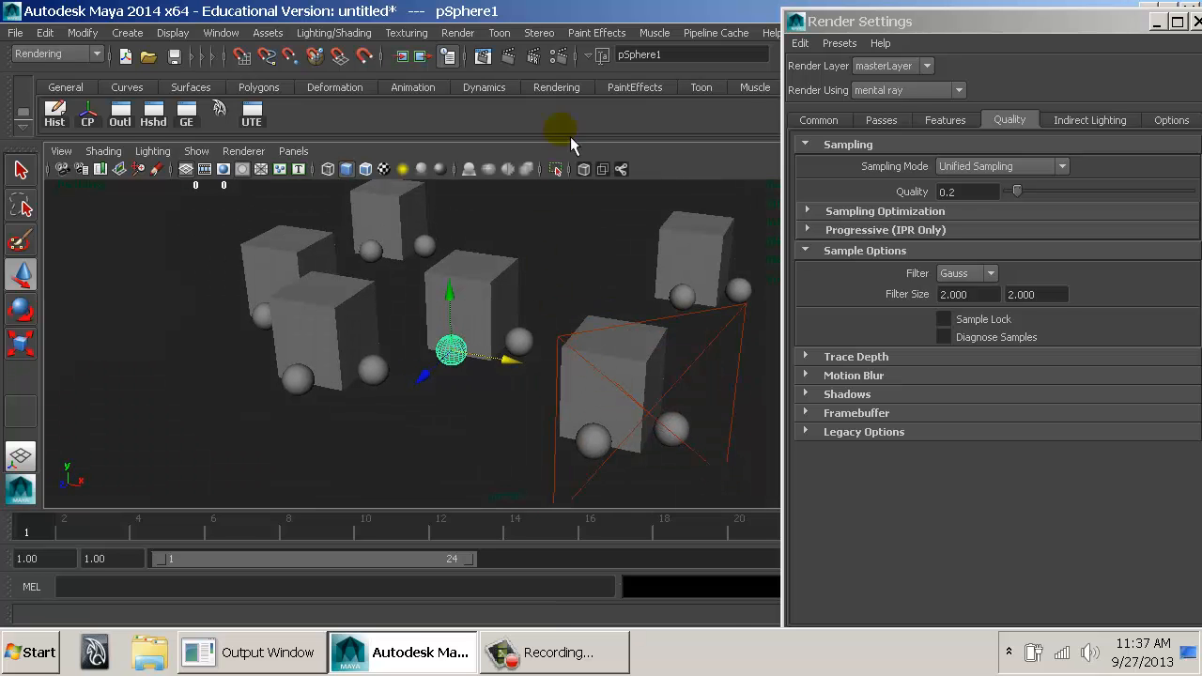
drag(1027, 35, 748, 30)
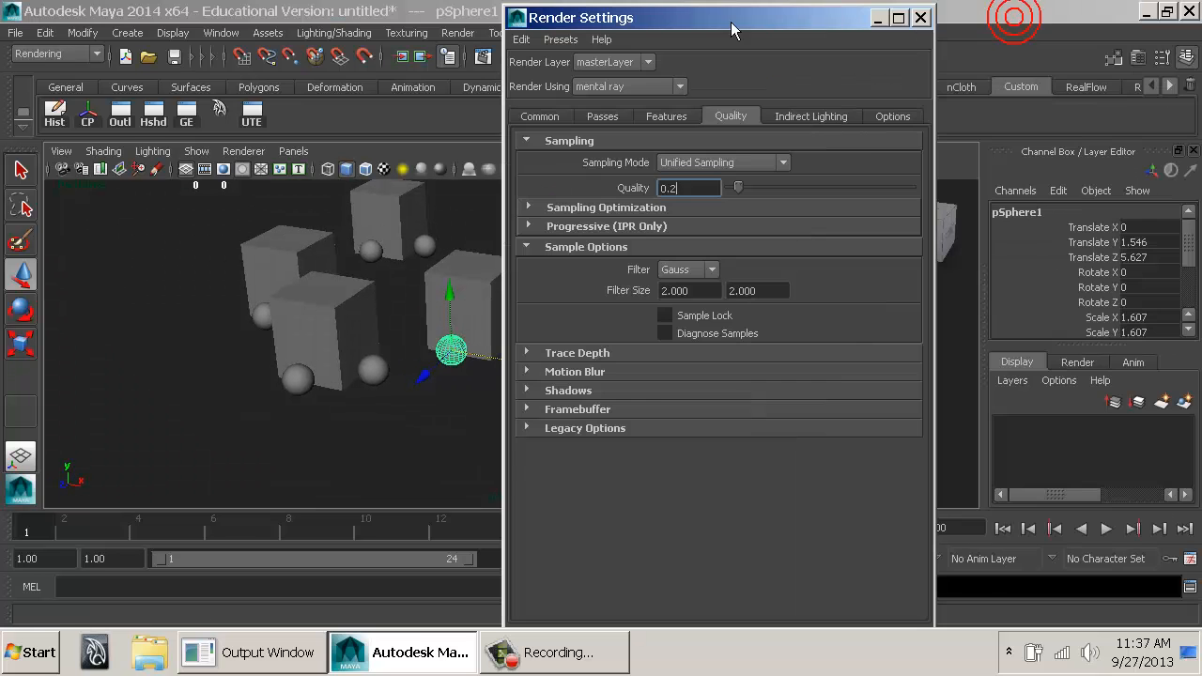
click(780, 117)
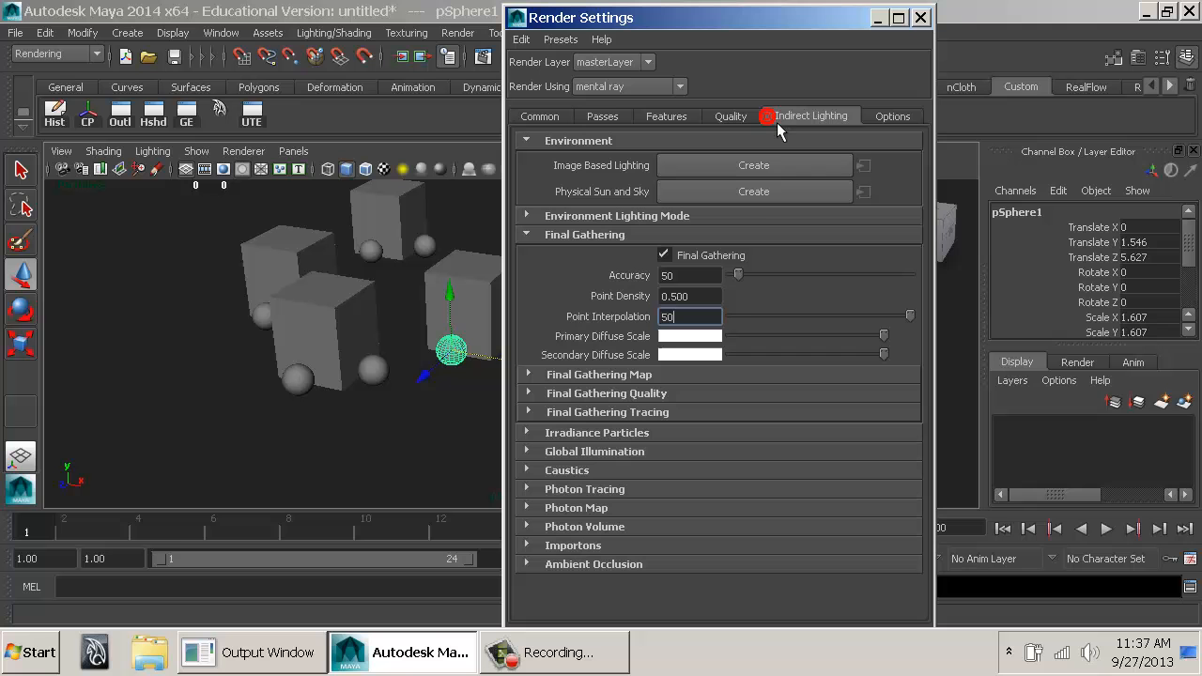
click(654, 395)
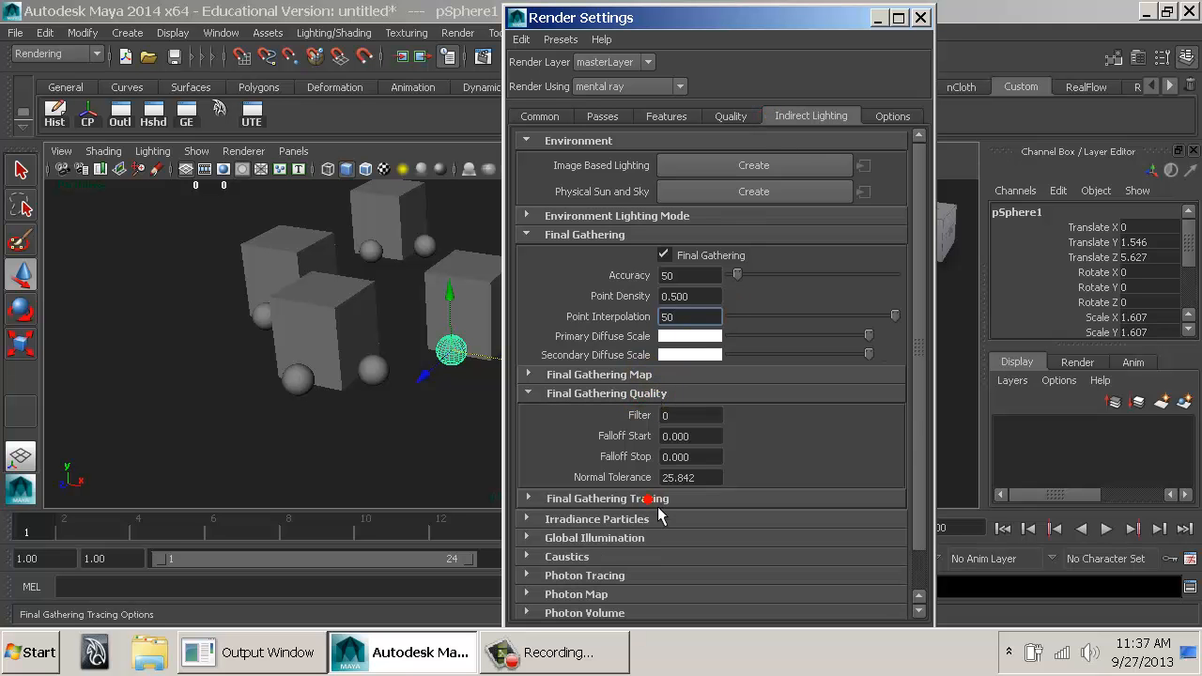
click(644, 498)
scroll(733, 430, down, 5)
scroll(729, 422, up, 5)
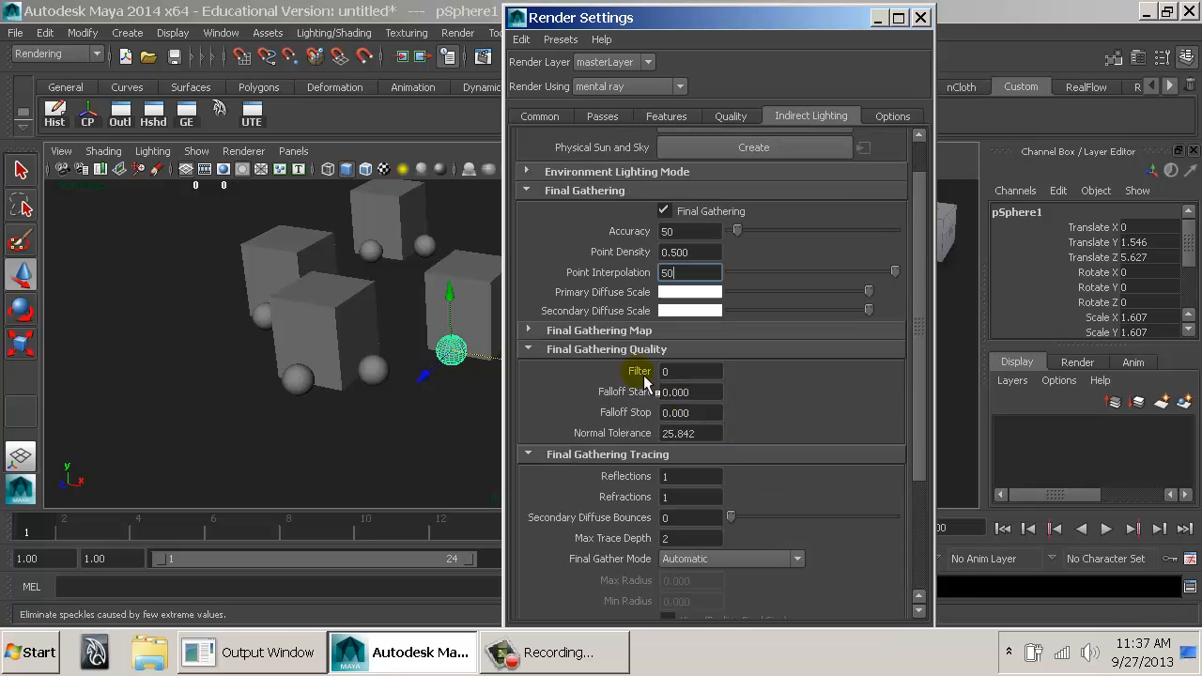
click(625, 324)
click(723, 423)
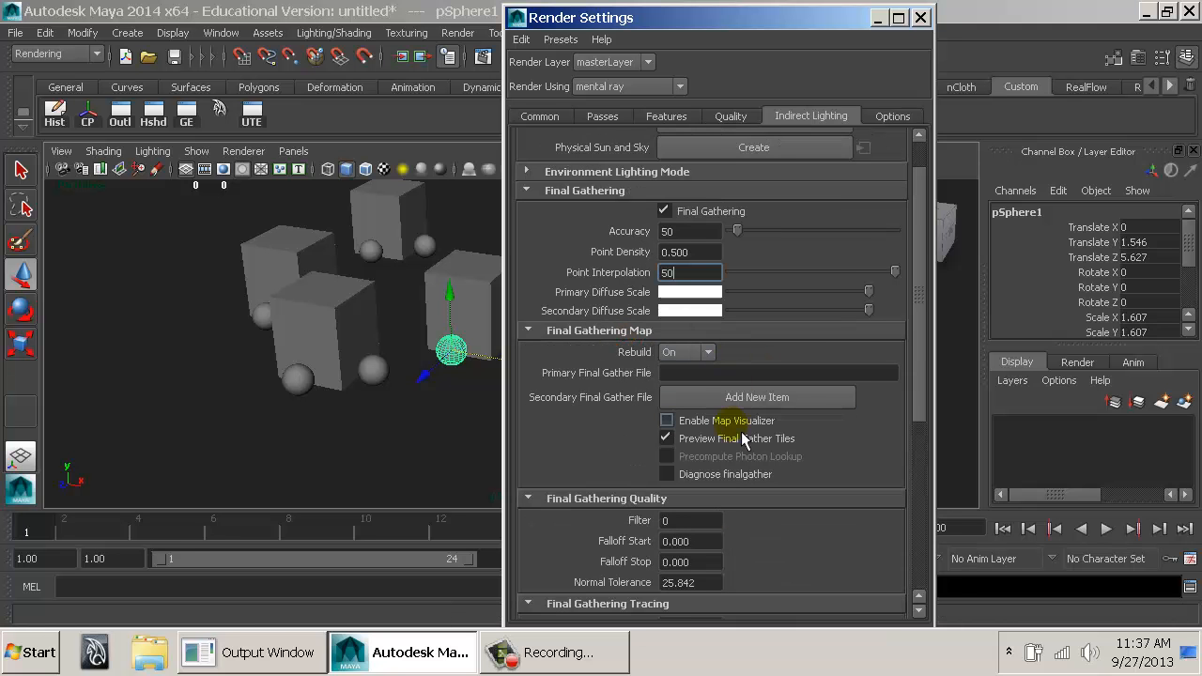
Uncover the viewport, frame the glowing sphere close up among the boxes, and render the current frame.
drag(771, 23, 1045, 28)
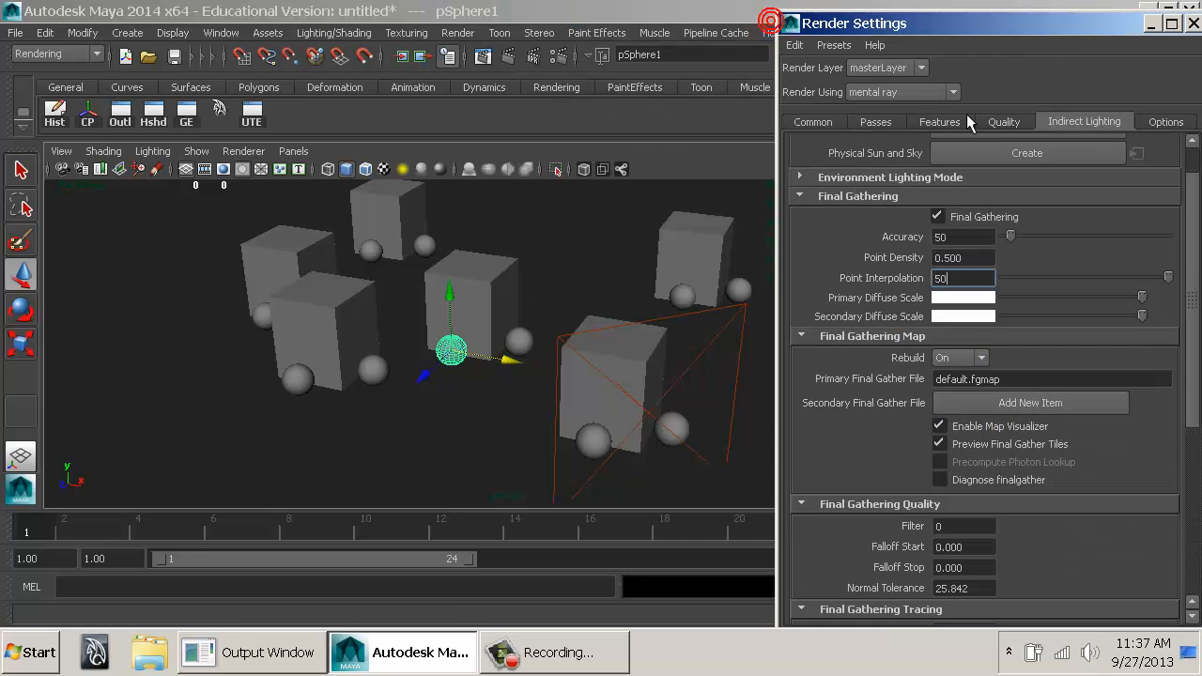
alt+middle_drag(642, 329, 657, 355)
alt+right_drag(498, 376, 578, 390)
alt+drag(581, 393, 658, 343)
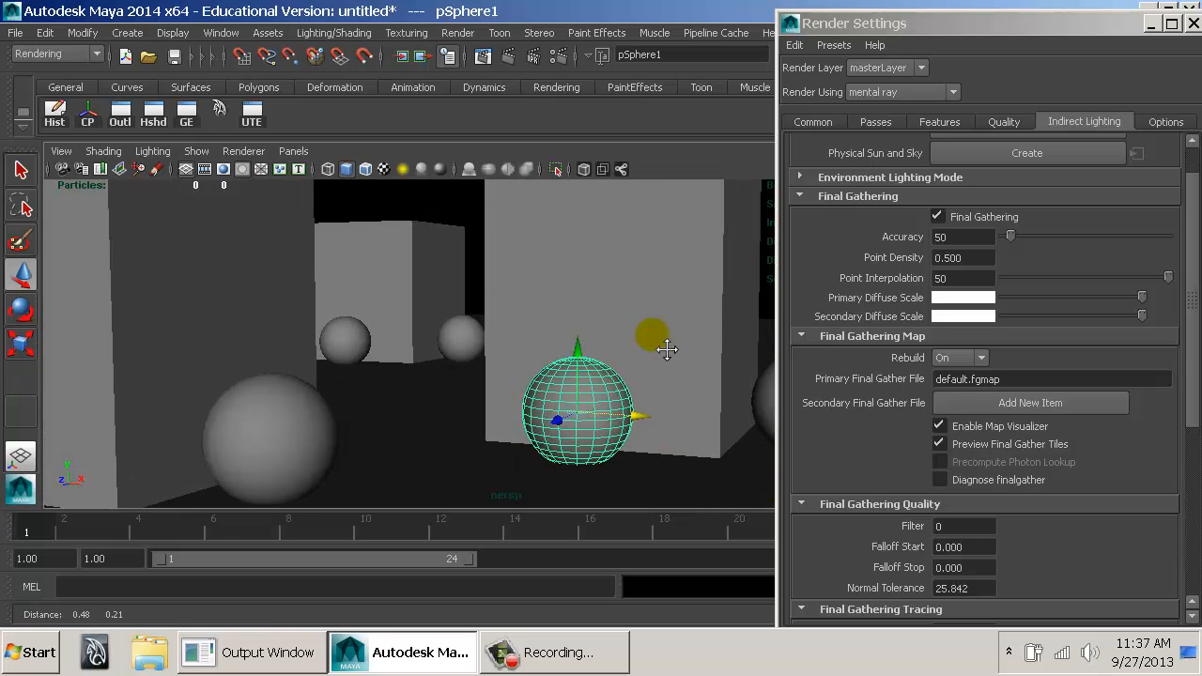
click(512, 57)
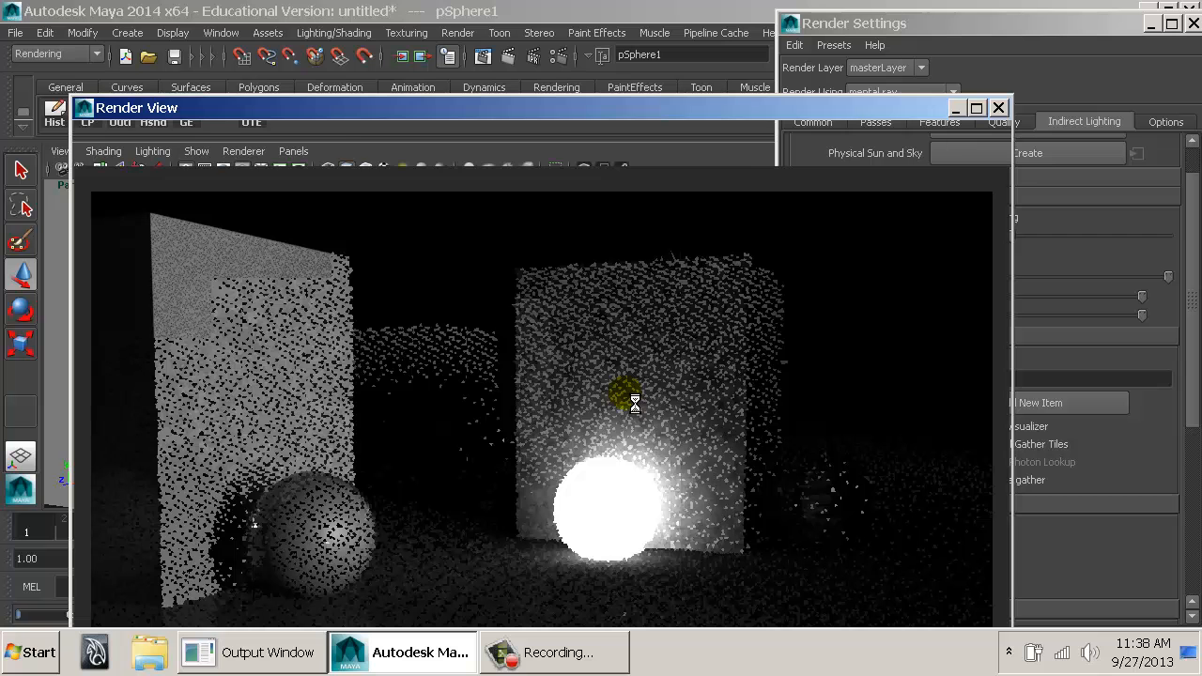
Close the Render View, display the scene in wireframe on a lighter background, and inspect the final gather points around the glowing sphere.
click(999, 107)
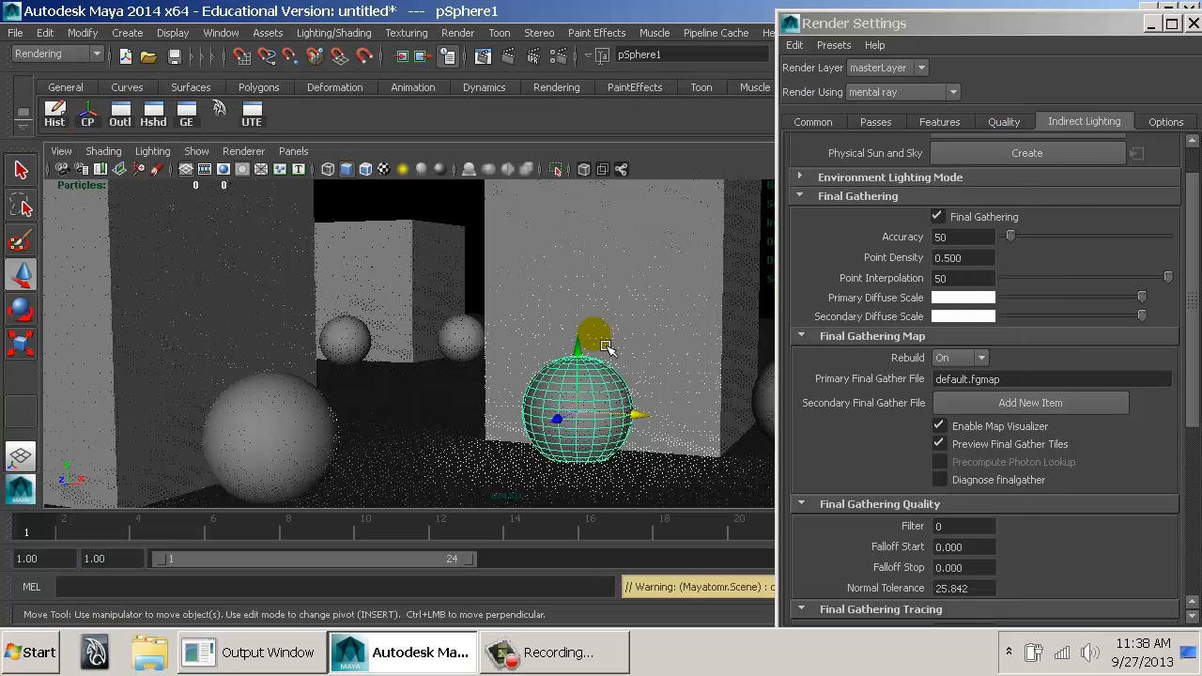
mouse_move(606, 348)
alt+mouse_down()
mouse_move(637, 355)
mouse_move(570, 355)
mouse_move(590, 364)
mouse_move(583, 354)
alt+mouse_up()
key(4)
key(alt+b)
key(alt+b)
key(alt+b)
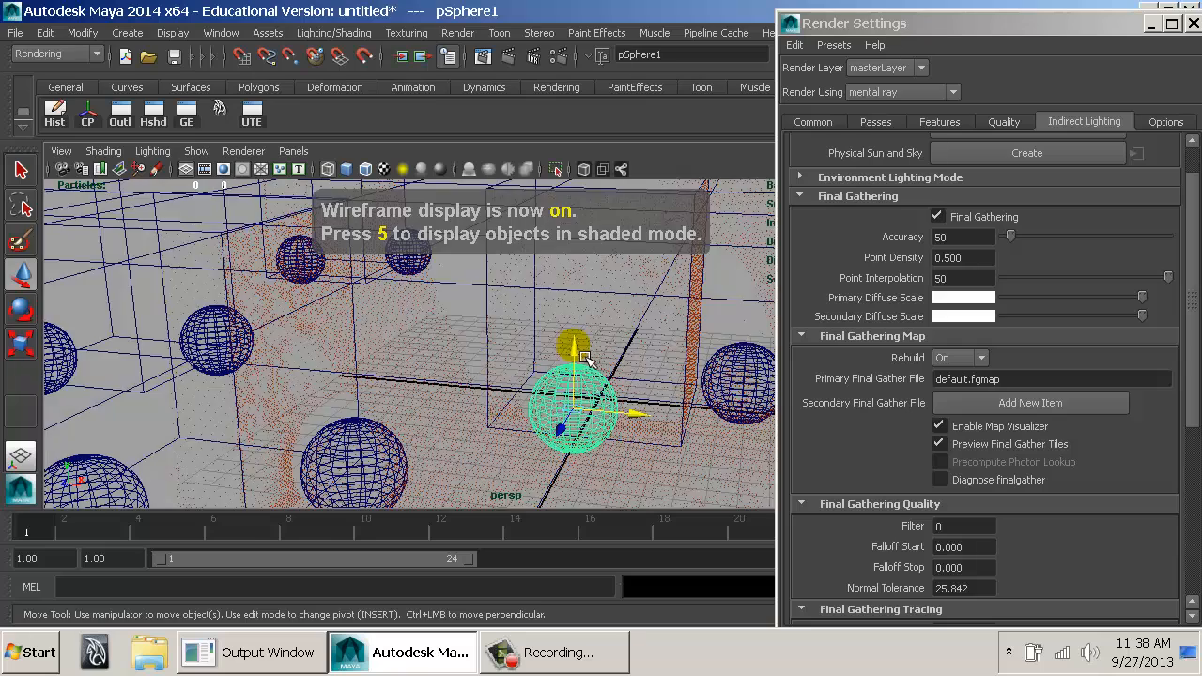
alt+drag(586, 356, 526, 376)
key(alt+b)
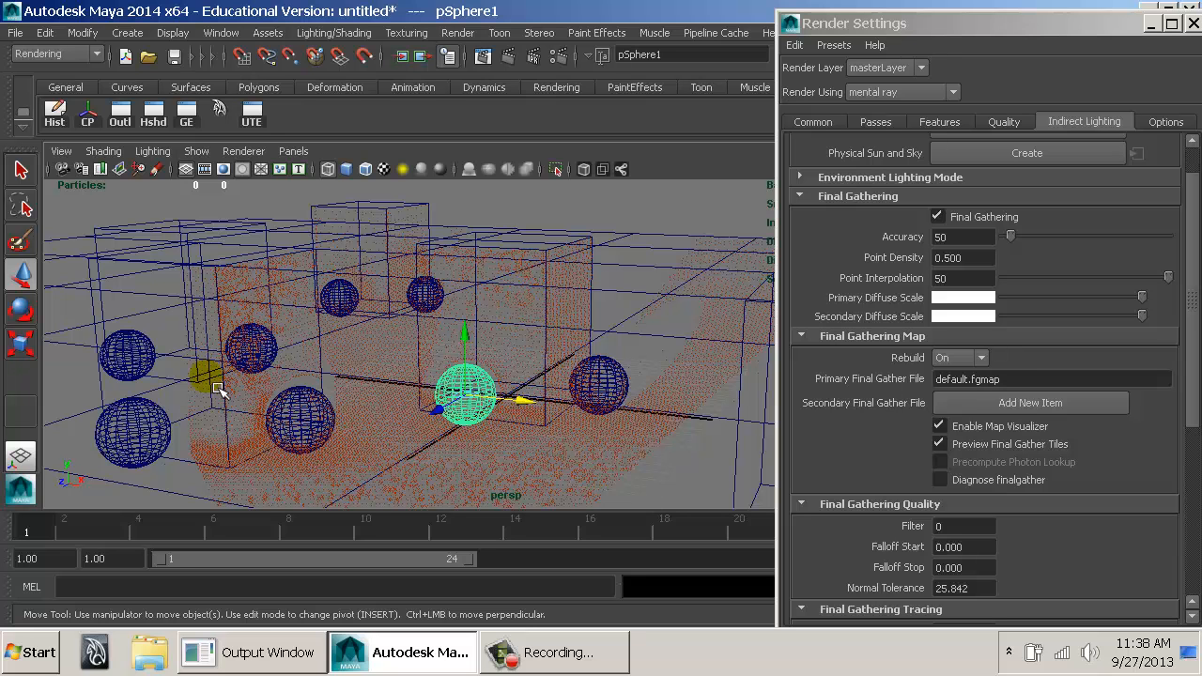
Recall the last render to compare it with the gather points, and close it to view the points from above.
click(503, 57)
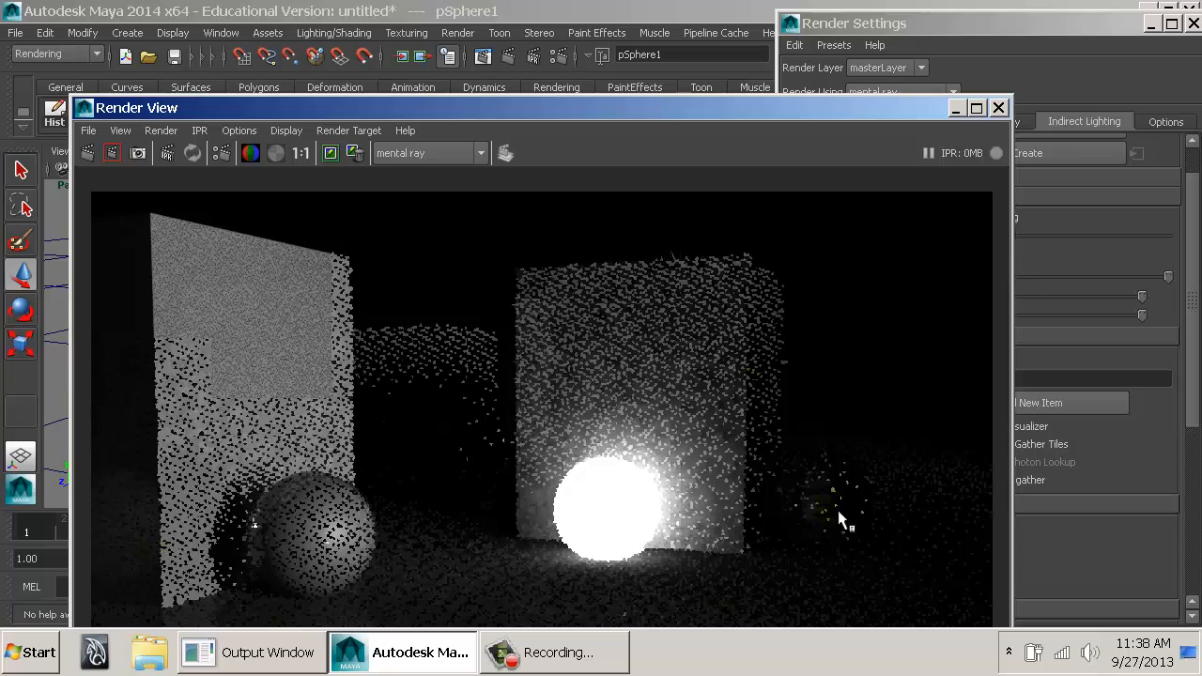
double_click(86, 111)
alt+drag(467, 364, 447, 418)
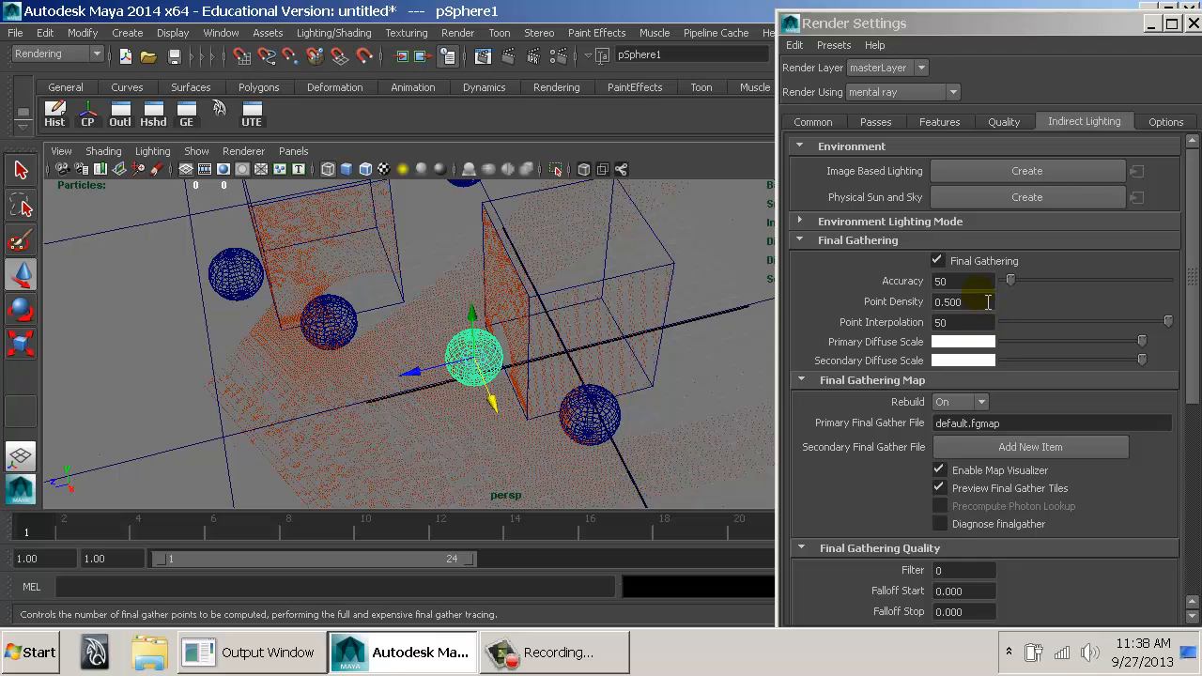
Set the Final Gathering Point Density to 2.
click(981, 284)
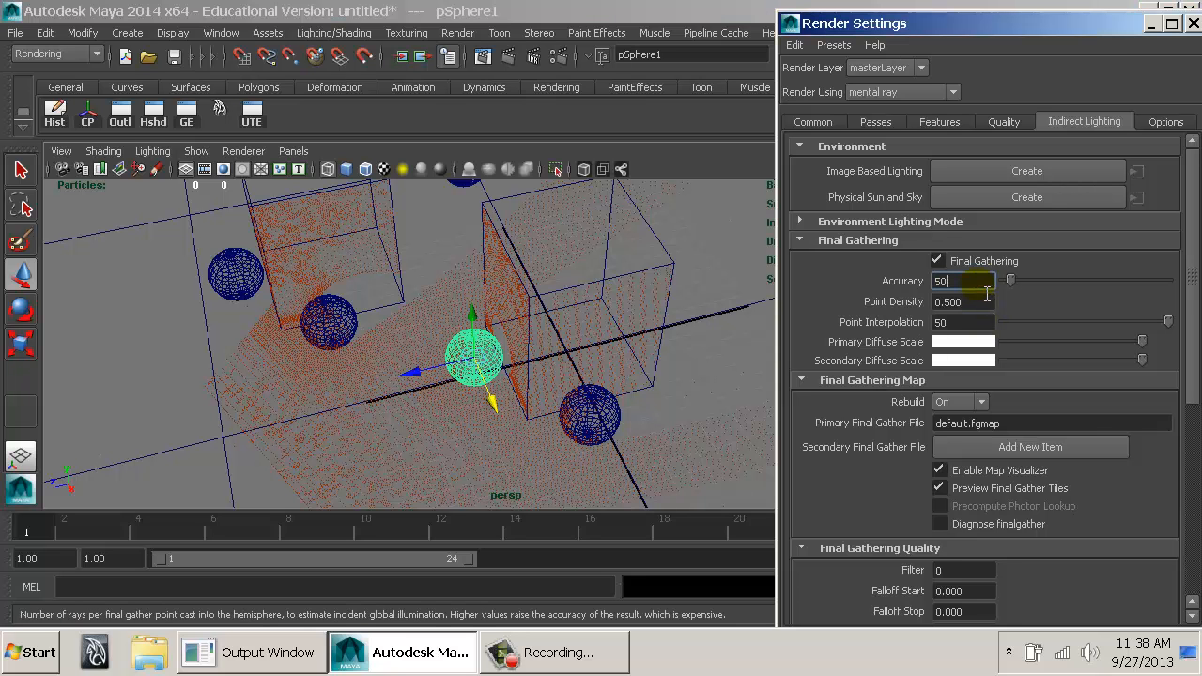
click(981, 301)
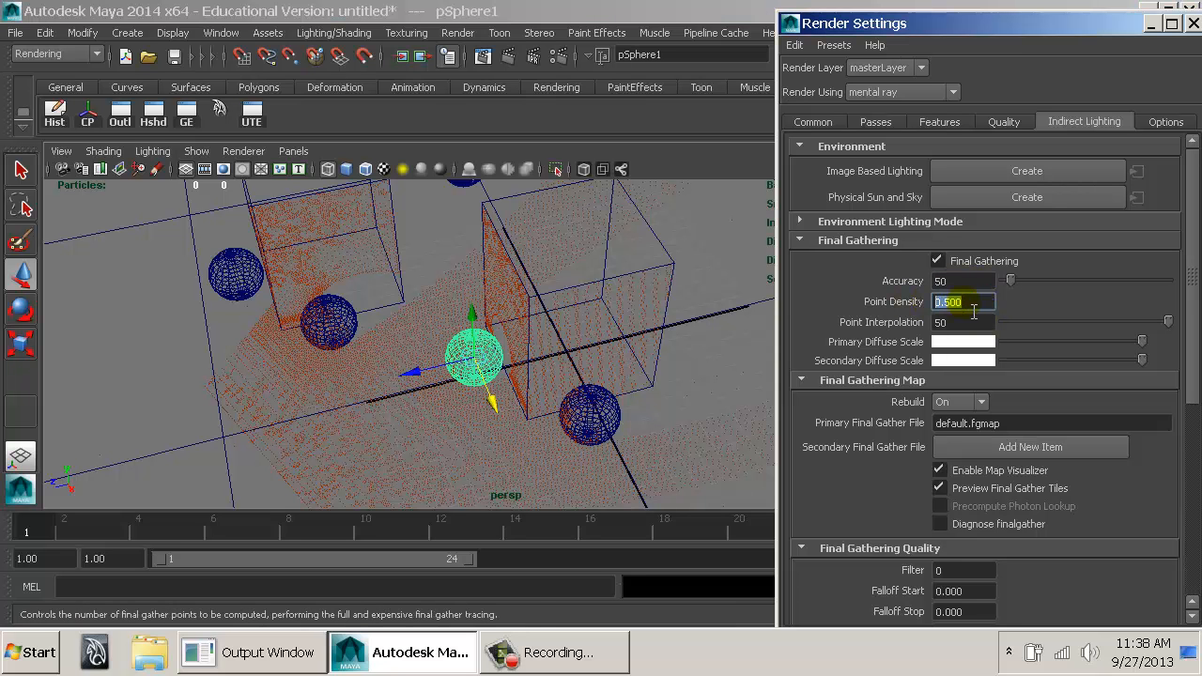
text(2)
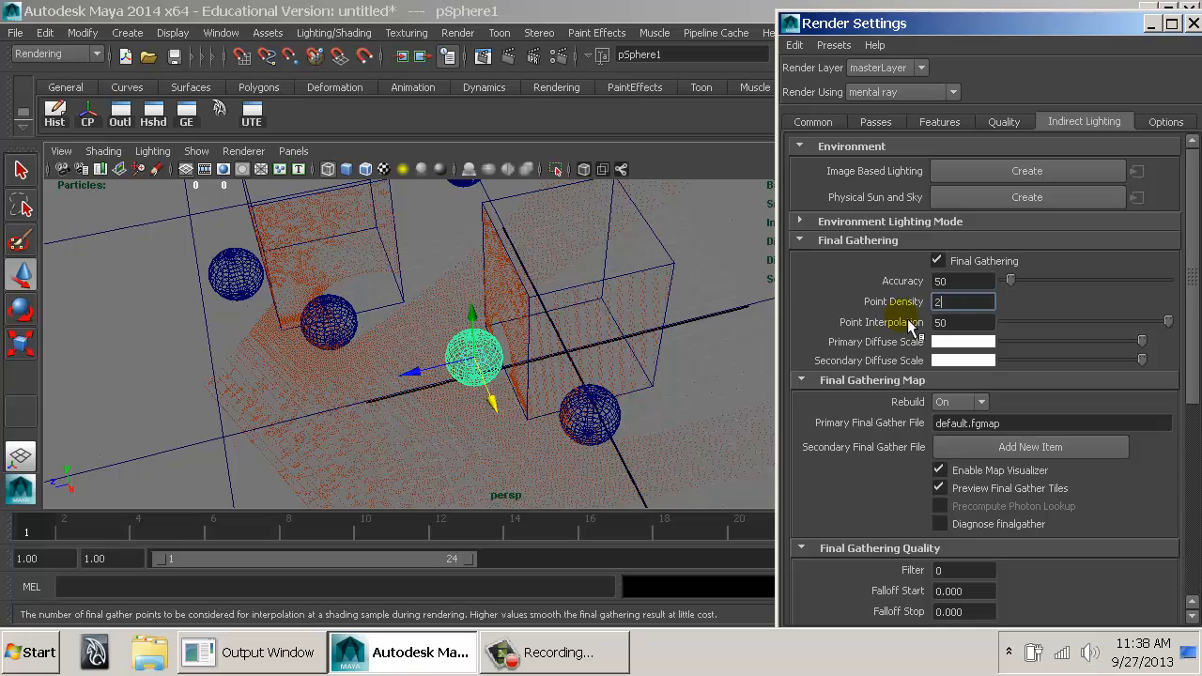
key(Tab)
Reframe the glowing sphere from a low, close angle and render with the changed point density.
alt+drag(532, 356, 564, 306)
alt+right_drag(564, 306, 789, 309)
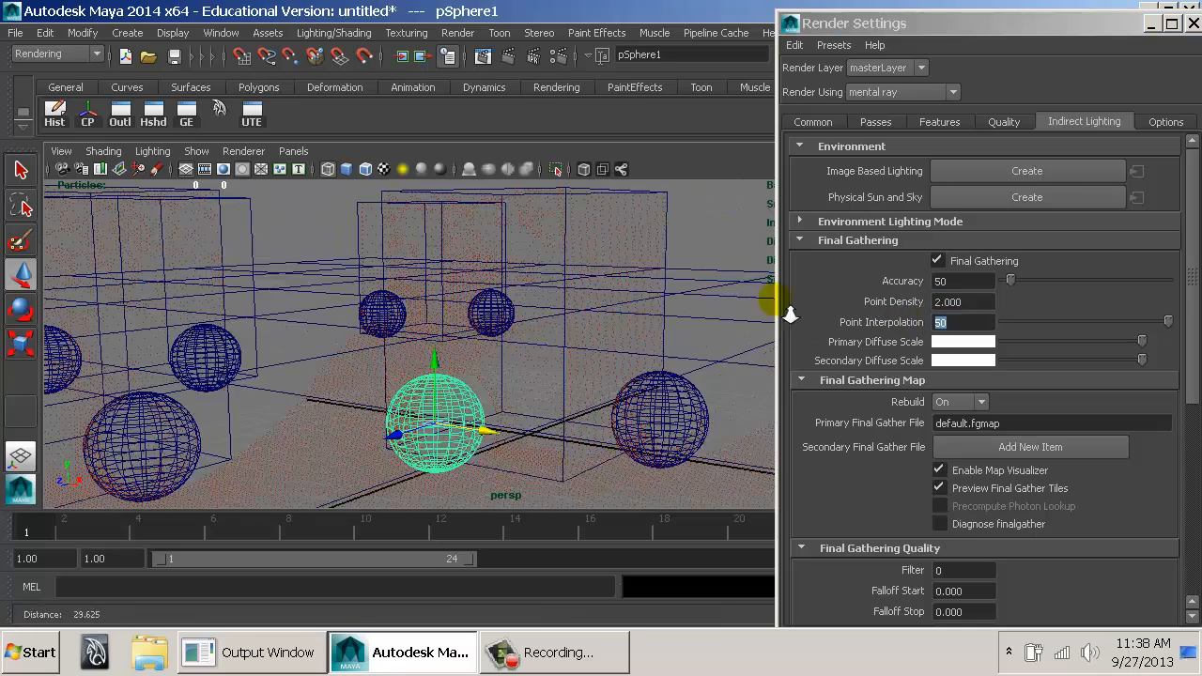
alt+drag(522, 335, 535, 324)
alt+middle_drag(536, 324, 607, 271)
alt+drag(607, 271, 580, 294)
alt+middle_drag(579, 294, 572, 317)
alt+drag(570, 317, 564, 235)
click(509, 57)
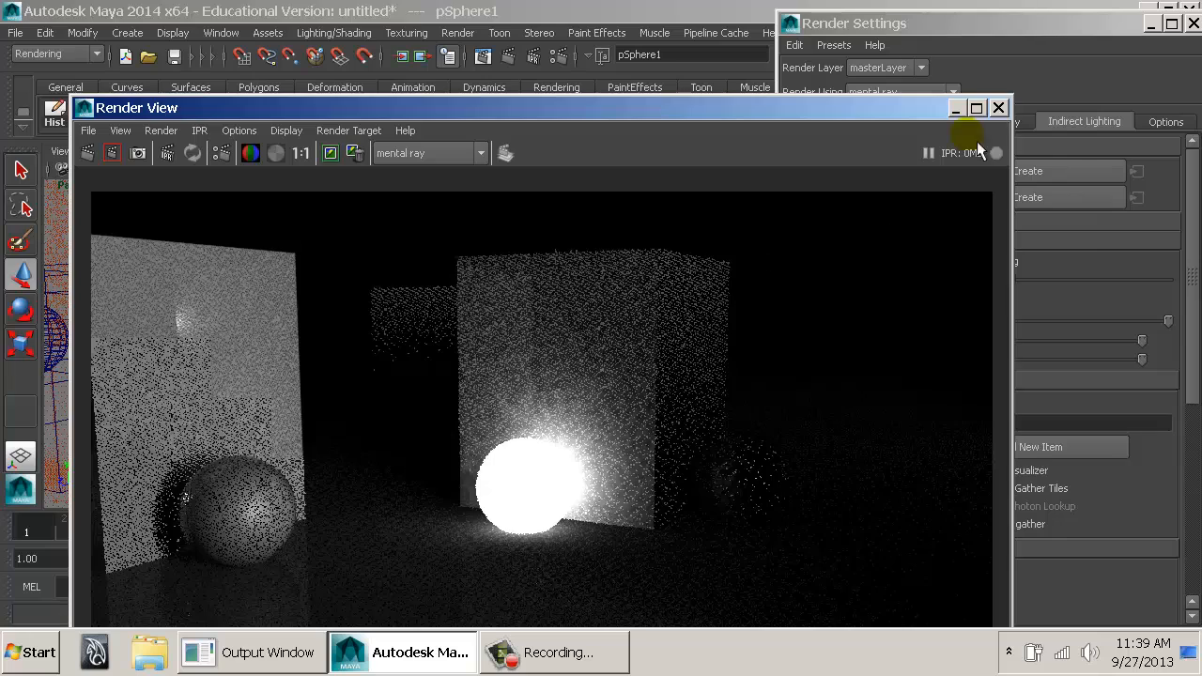
Close the Render View and cycle the viewport background until it is light grey behind the gather points.
click(1001, 111)
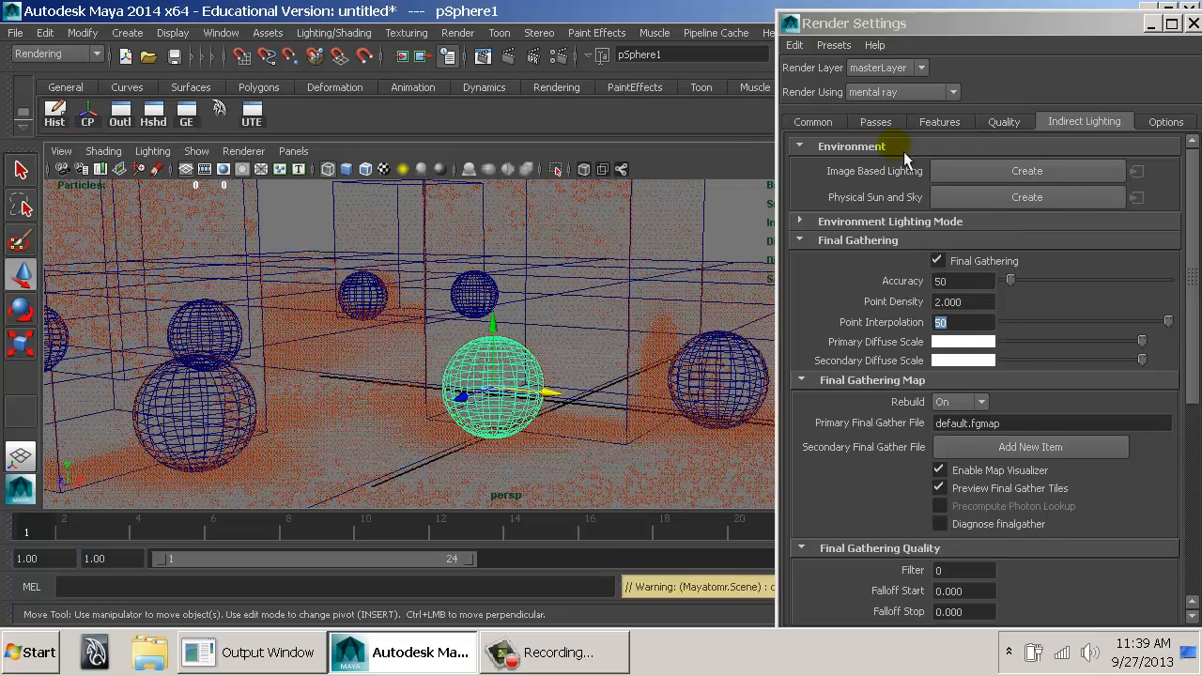
alt+drag(601, 299, 466, 329)
alt+right_drag(466, 329, 483, 328)
alt+drag(483, 328, 583, 362)
alt+right_drag(584, 363, 632, 365)
key(alt+b)
key(alt+b)
key(alt+b)
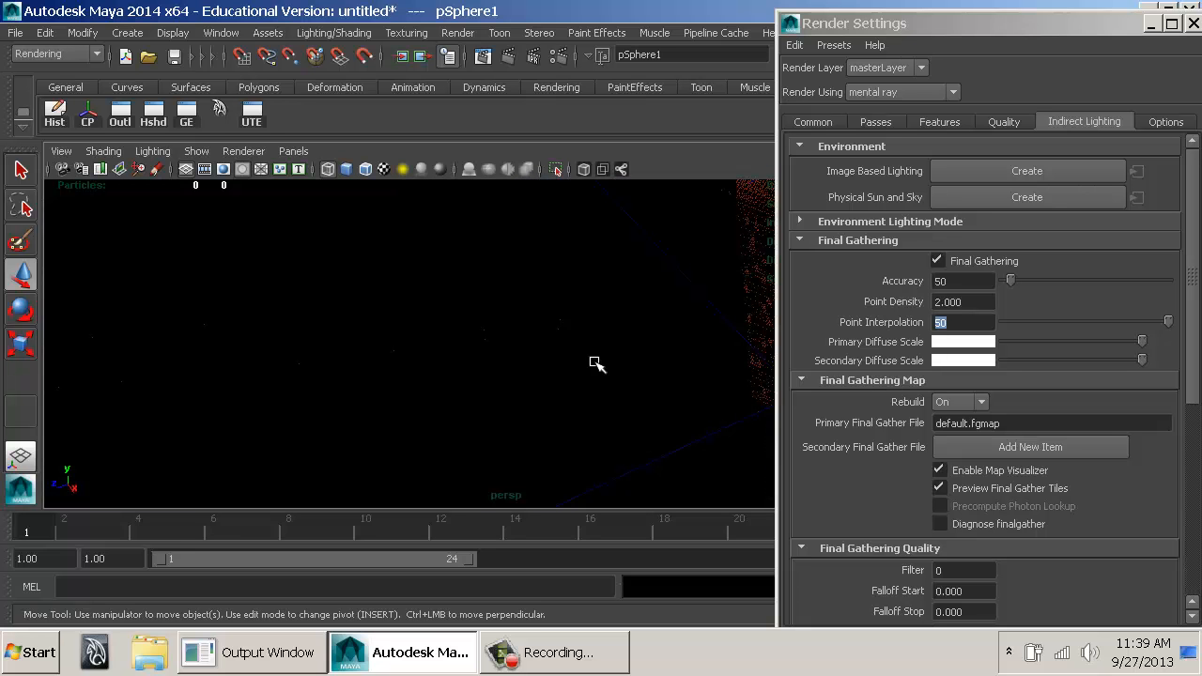
click(545, 348)
key(alt+b)
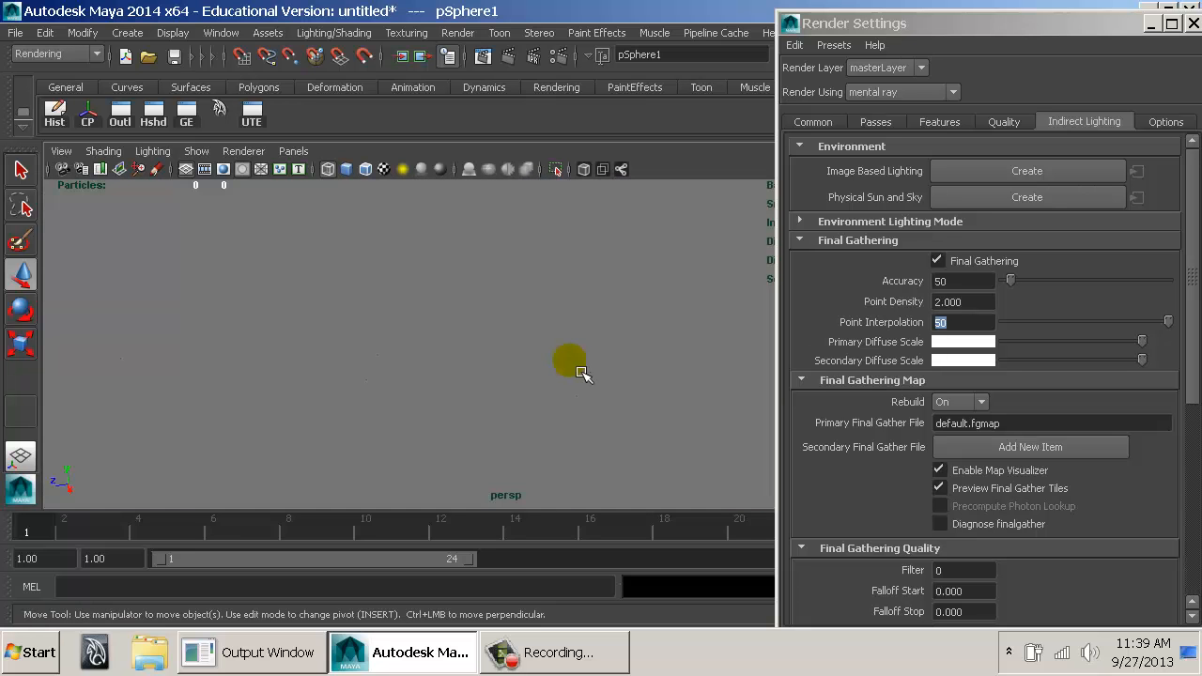
key(alt+b)
click(653, 408)
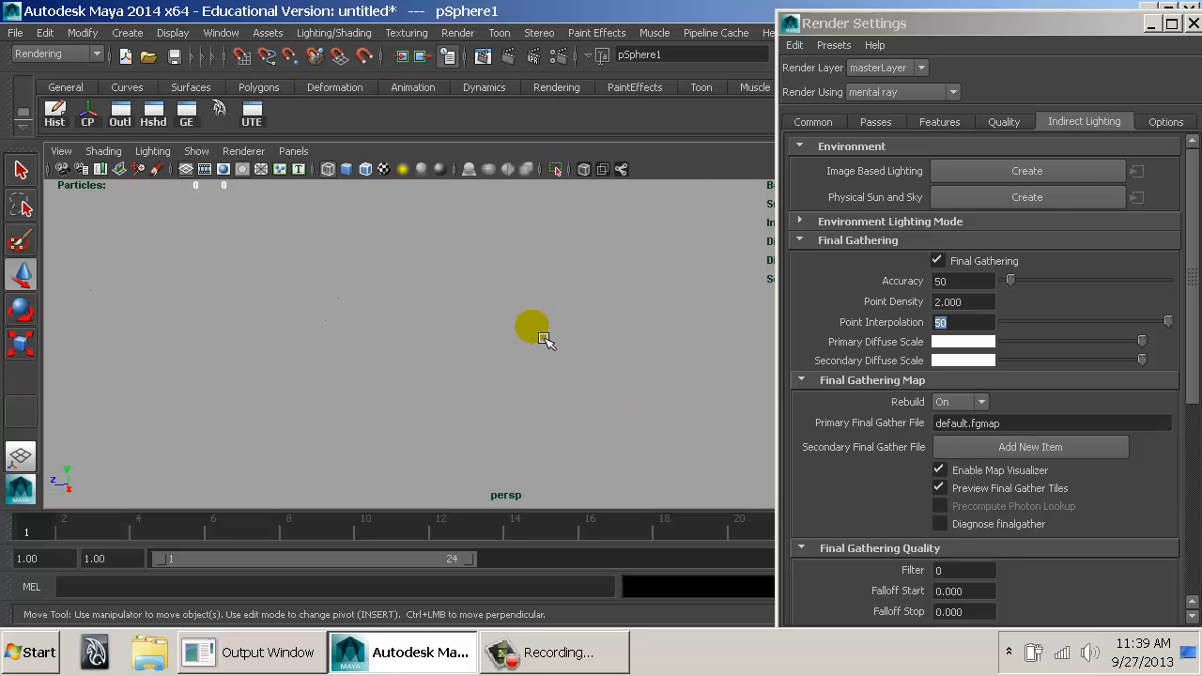
Examine how the final gather points spread across the floor and boxes, from a distant overview to close around the glowing sphere.
alt+drag(428, 353, 387, 340)
alt+drag(482, 339, 436, 449)
alt+right_drag(436, 449, 783, 402)
alt+right_drag(489, 428, 607, 432)
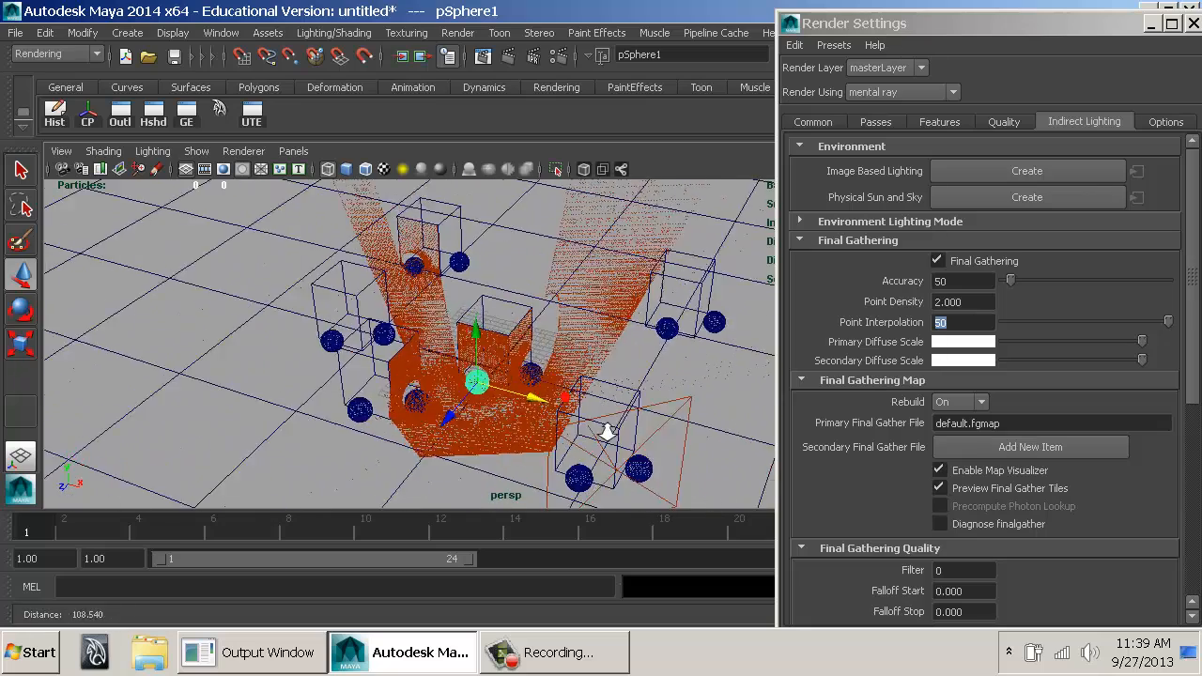
alt+drag(607, 432, 579, 378)
alt+middle_drag(579, 378, 620, 274)
alt+right_drag(620, 274, 613, 346)
alt+drag(616, 348, 607, 322)
alt+middle_drag(607, 322, 565, 293)
alt+right_drag(565, 293, 641, 349)
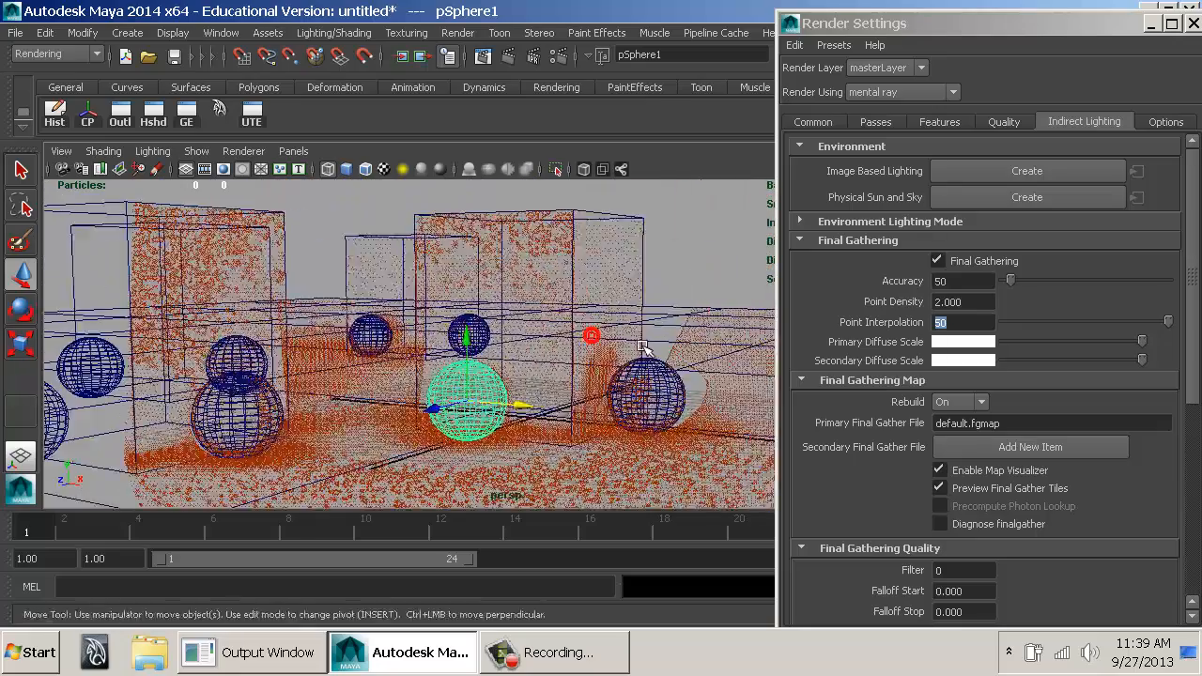
Frame the glowing sphere and neighbouring boxes near floor level and render this view.
alt+middle_drag(642, 349, 611, 319)
alt+right_drag(612, 319, 669, 329)
alt+middle_drag(669, 328, 643, 313)
alt+right_drag(644, 313, 660, 322)
alt+drag(661, 323, 683, 293)
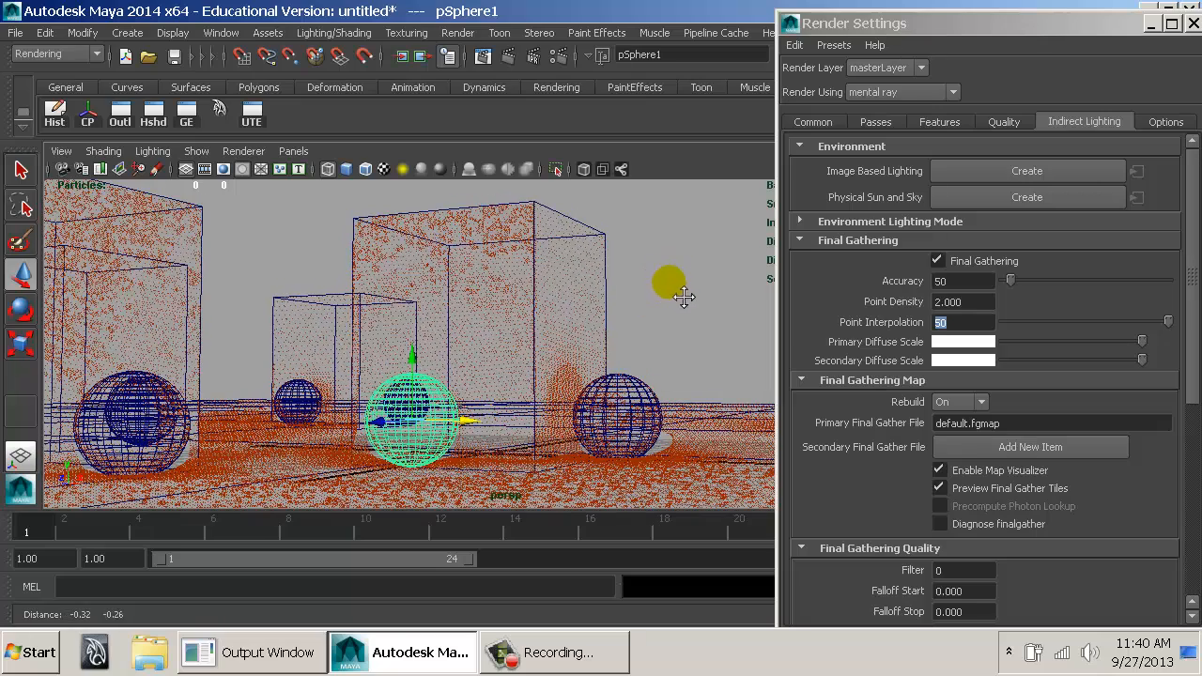
click(512, 56)
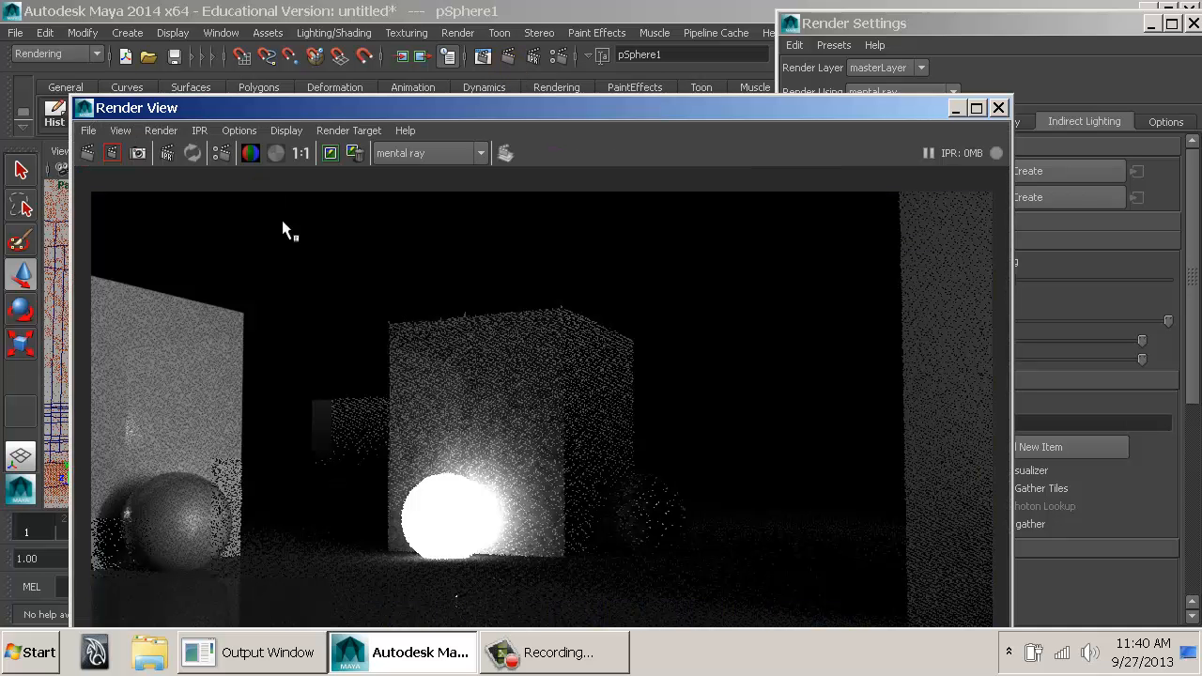
Close the previous render, set the Final Gathering Map's Rebuild option to Freeze and render the same view again.
double_click(84, 108)
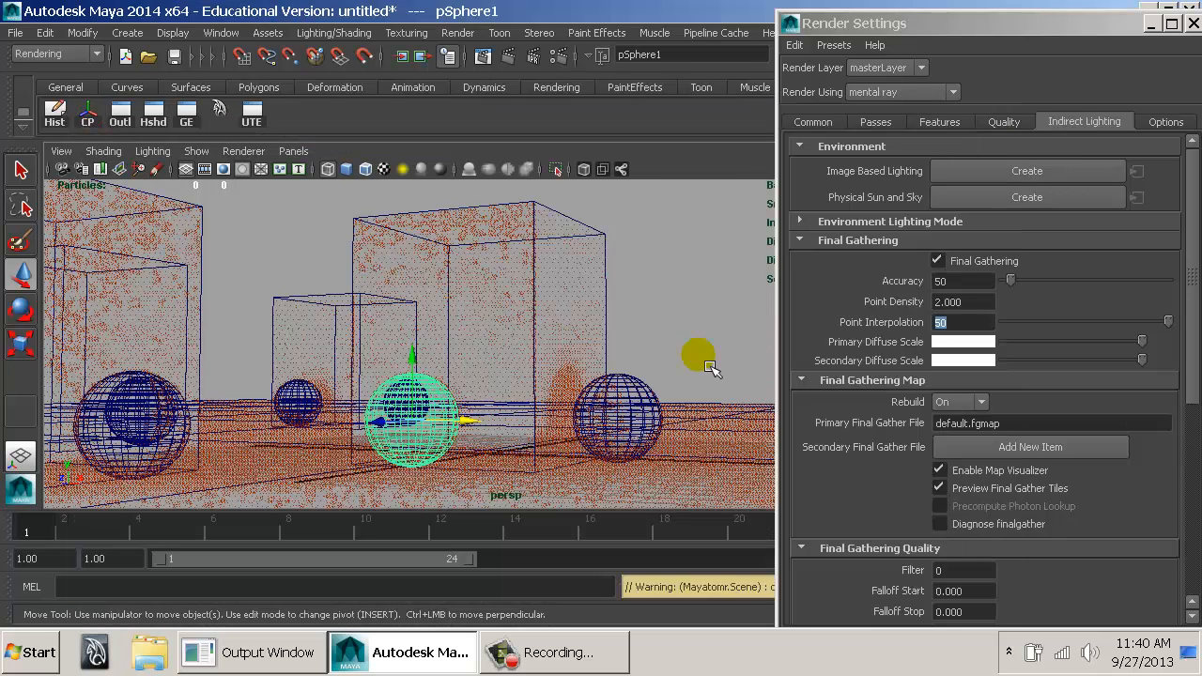
click(977, 403)
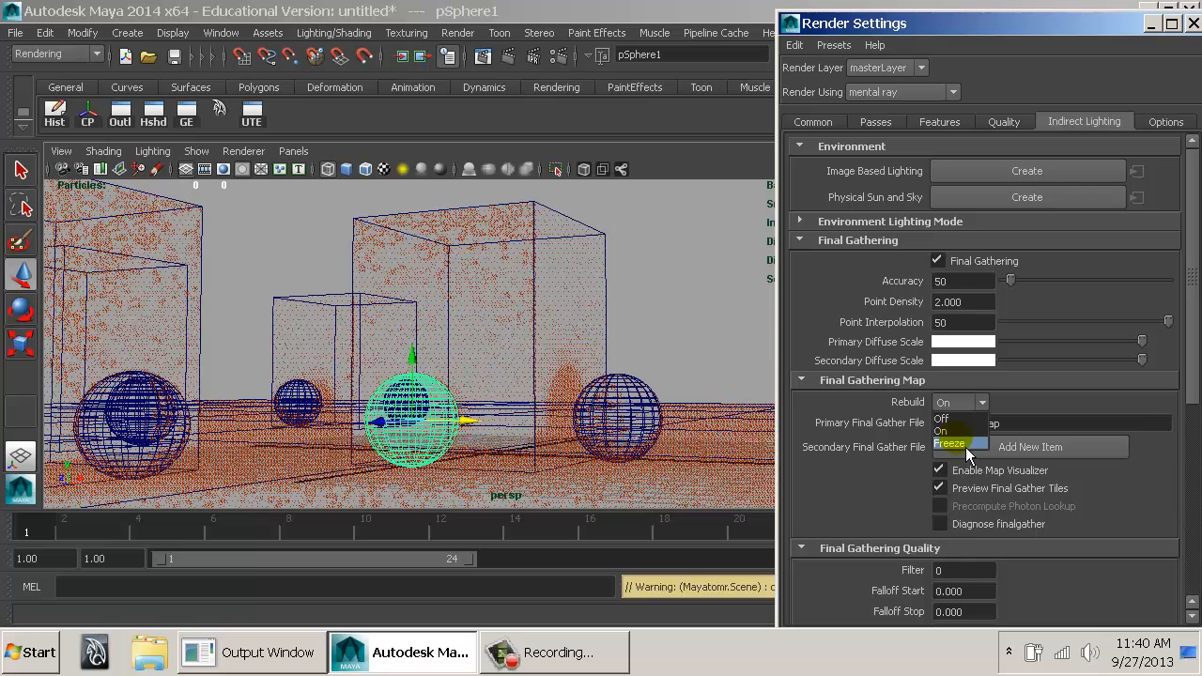
click(966, 445)
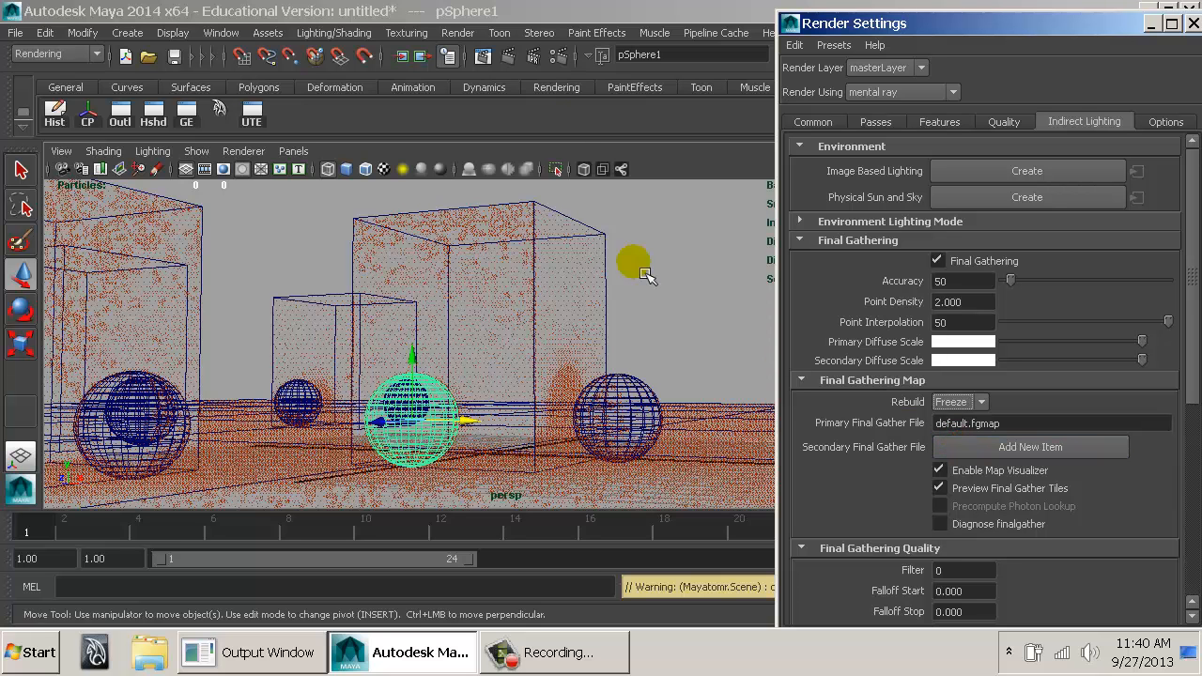
click(514, 69)
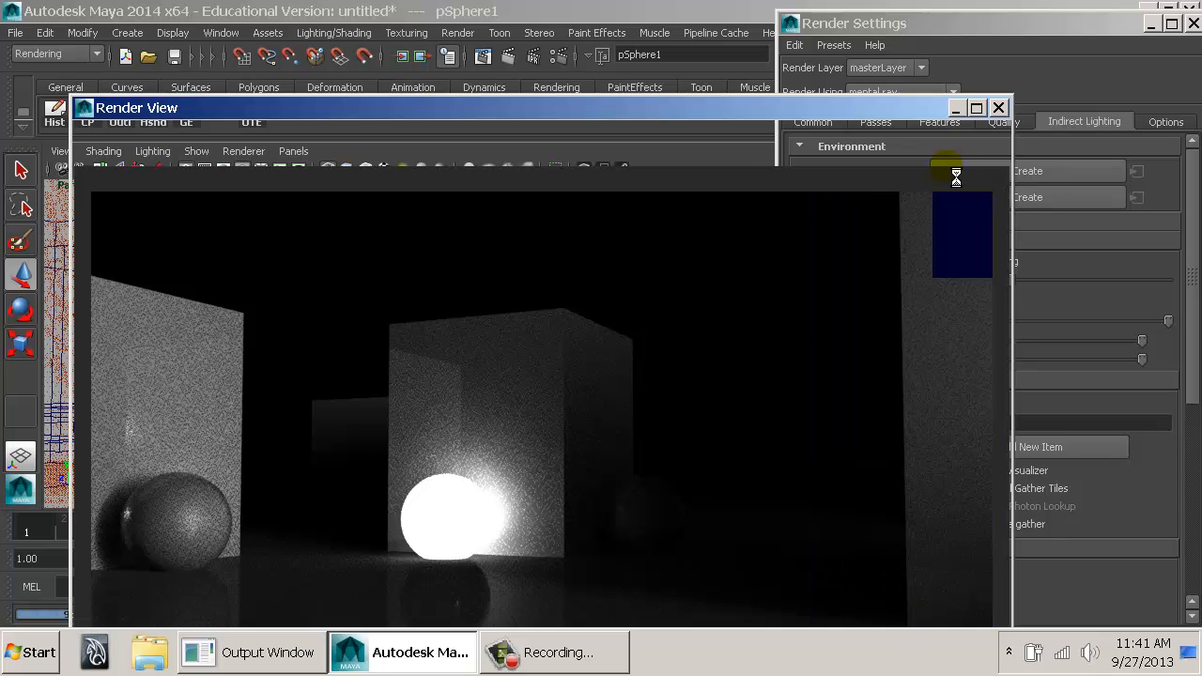
drag(666, 109, 667, 20)
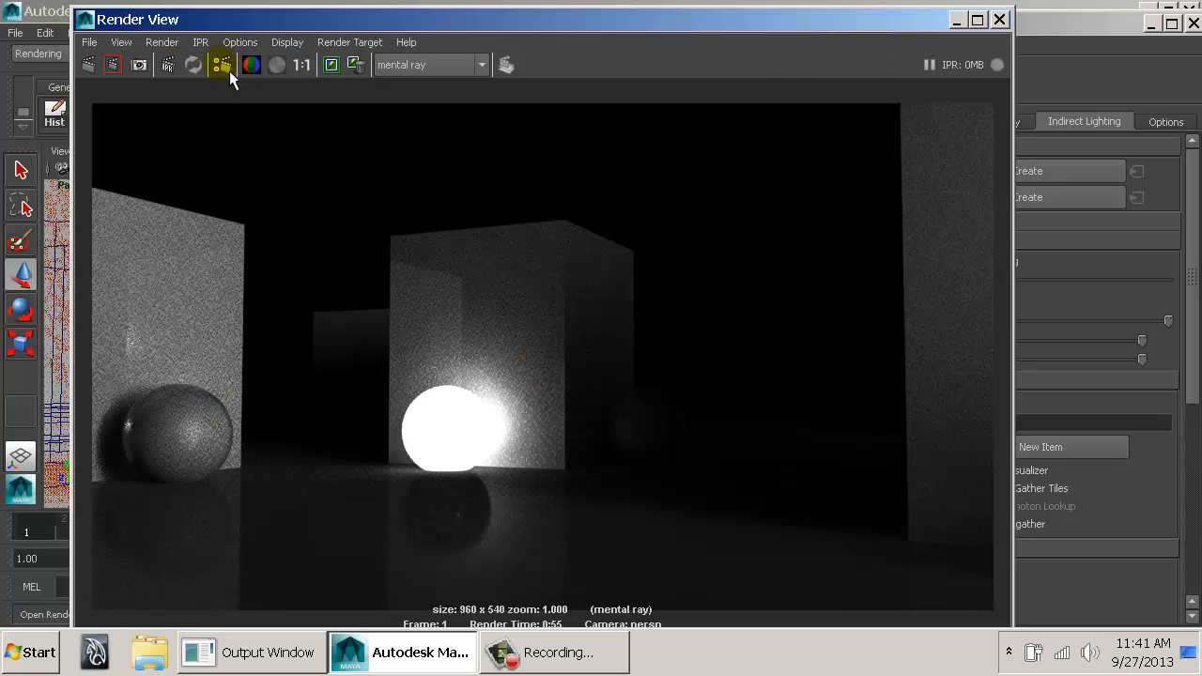
Change the diffuse color of the dark sphere's material, mia_material_x_passes1, to a medium blue.
drag(254, 21, 452, 35)
click(152, 403)
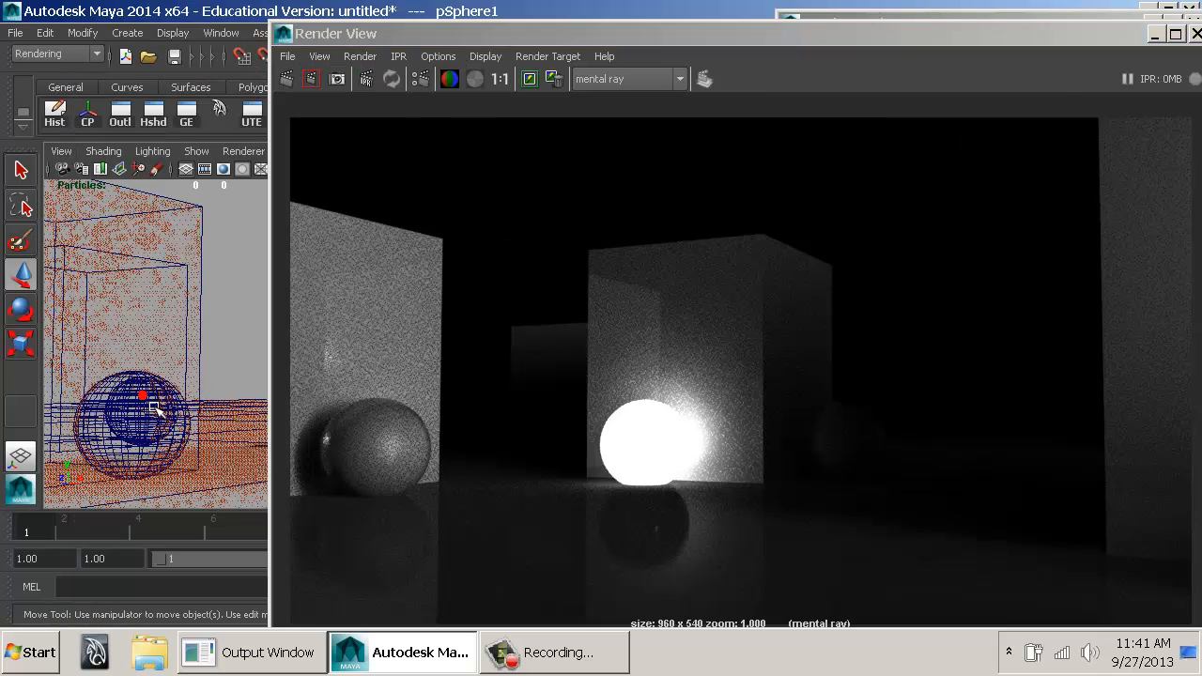
key(ctrl+a)
scroll(976, 372, up, 10)
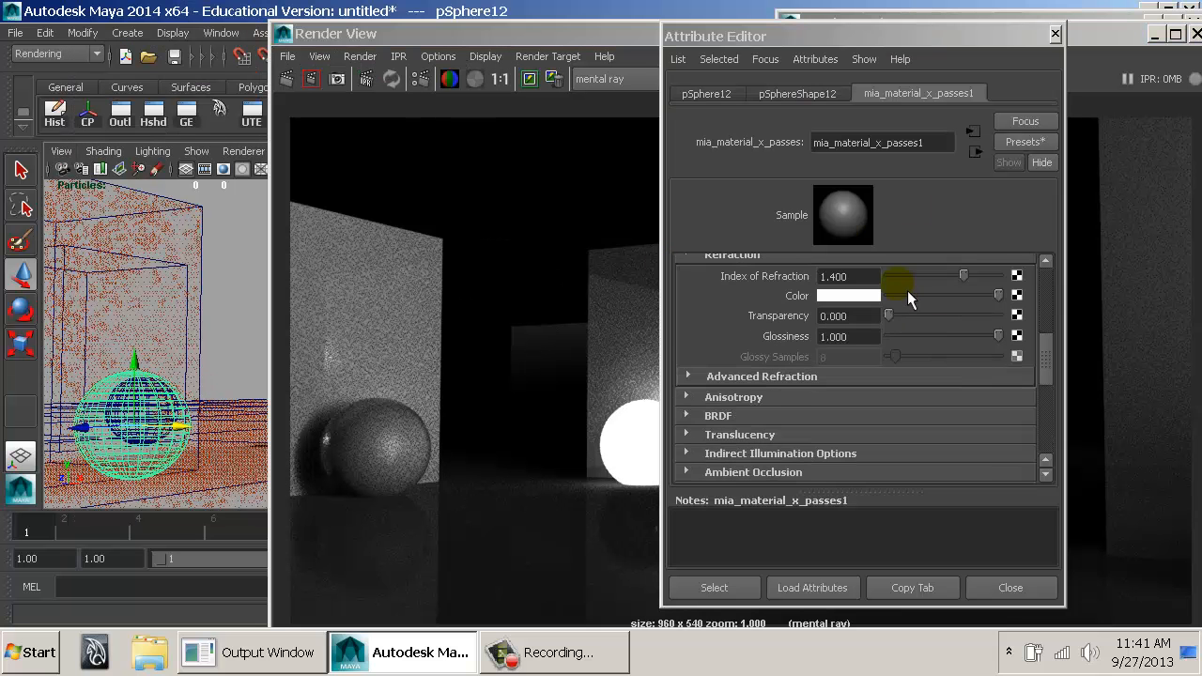
scroll(907, 293, up, 5)
click(867, 258)
click(734, 306)
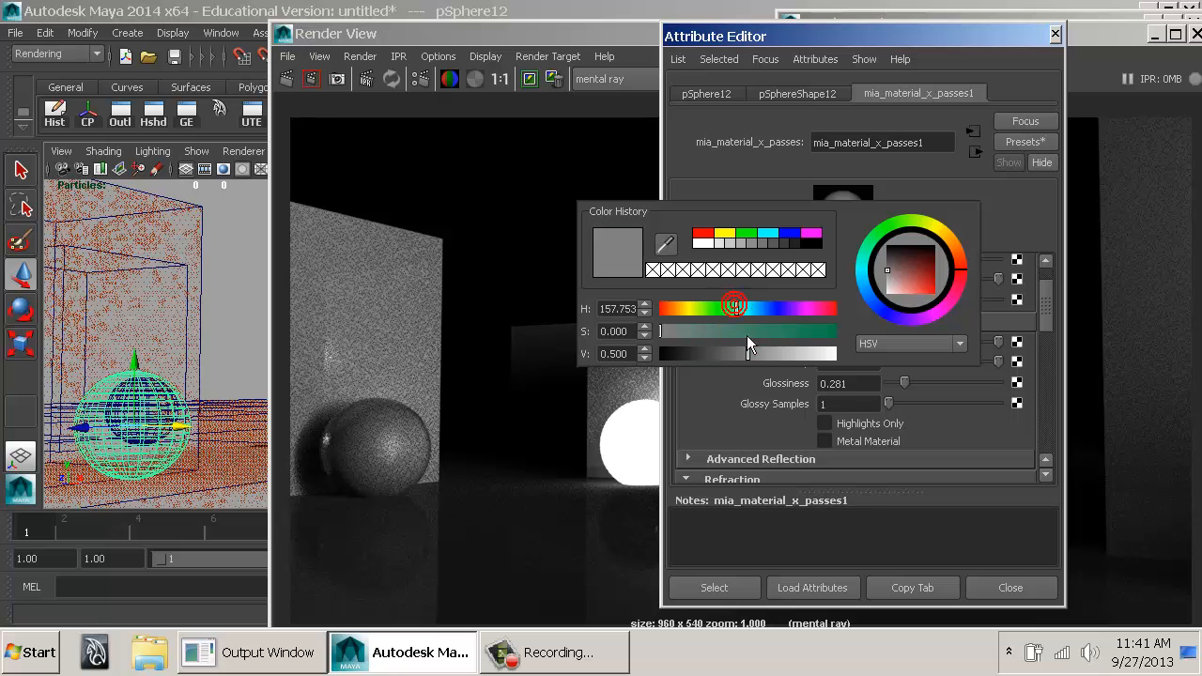
mouse_move(747, 335)
mouse_down()
mouse_move(772, 349)
mouse_move(801, 333)
mouse_move(776, 354)
mouse_move(755, 331)
mouse_up()
click(765, 310)
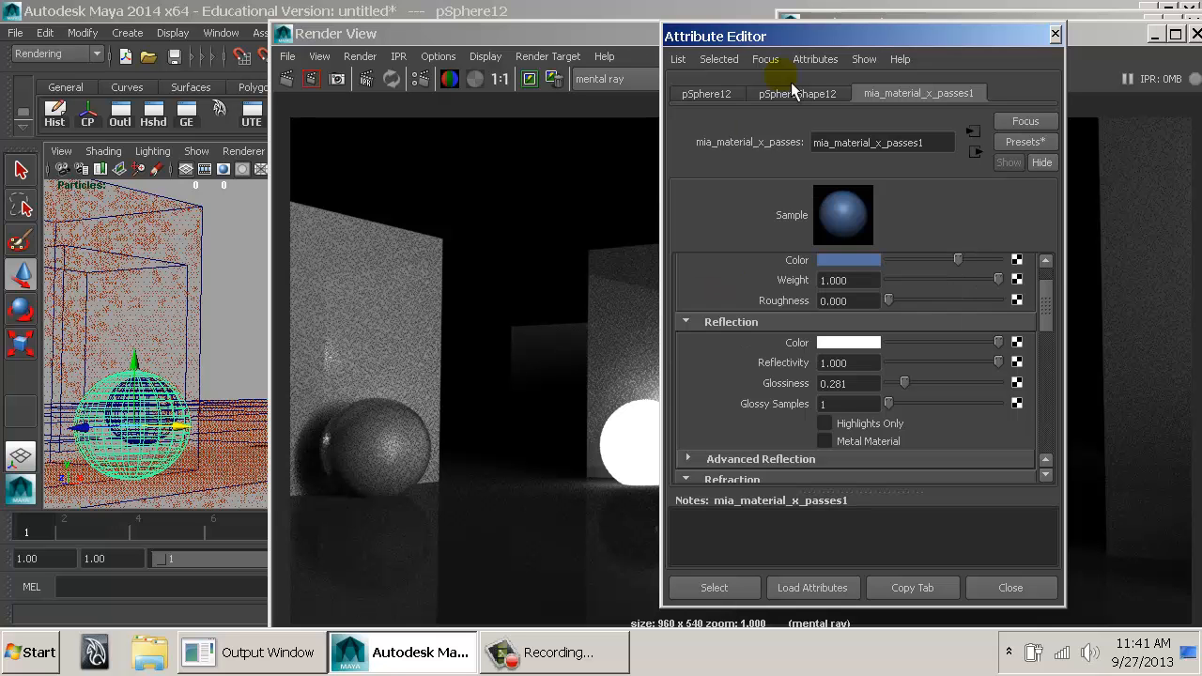
click(1054, 35)
Render only the region around the recolored sphere, then clear the region and close the Render View.
drag(472, 369, 286, 535)
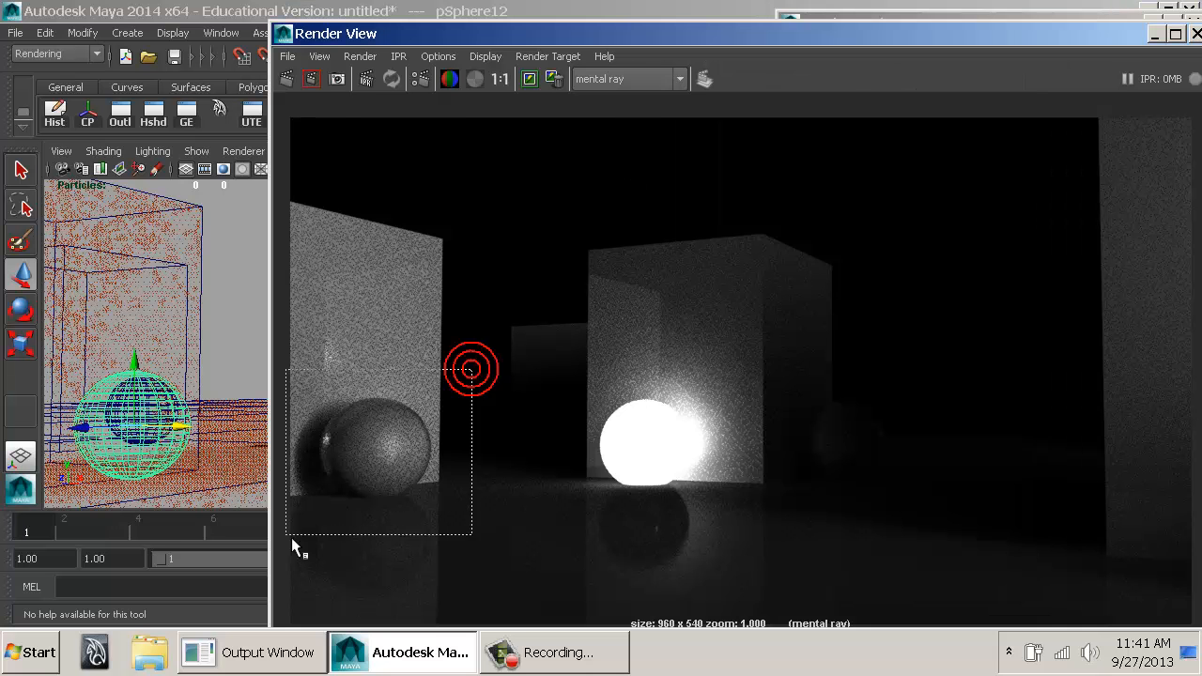
click(311, 79)
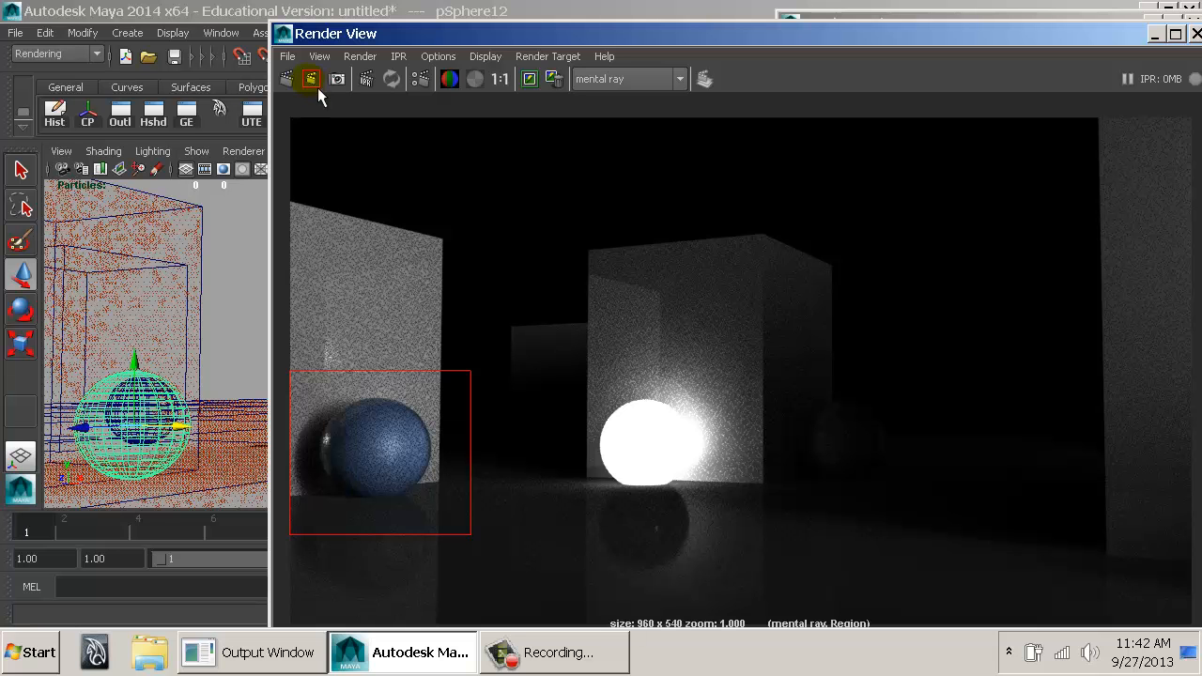
click(529, 334)
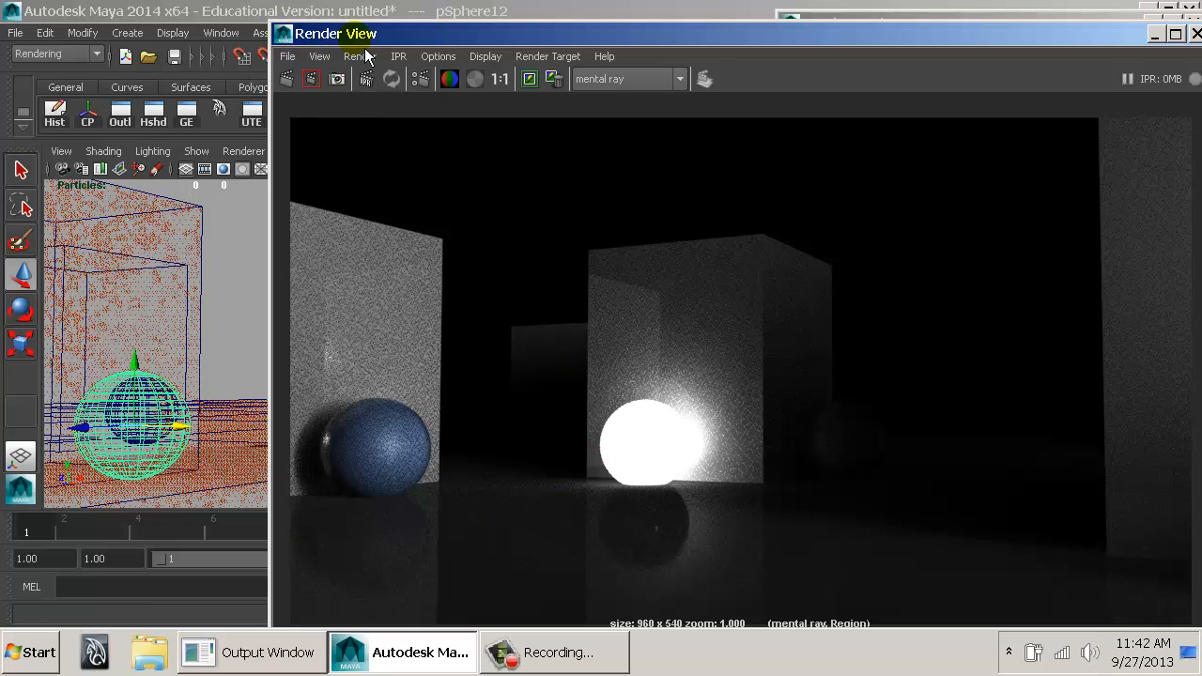
drag(355, 35, 289, 50)
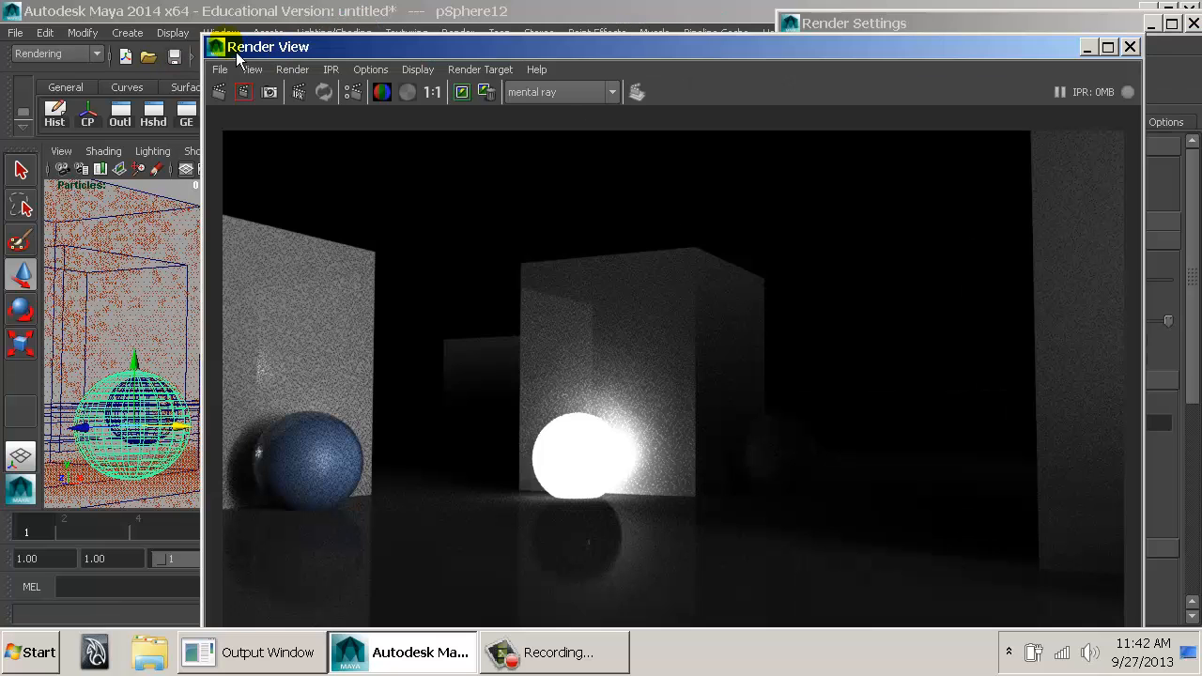
double_click(211, 40)
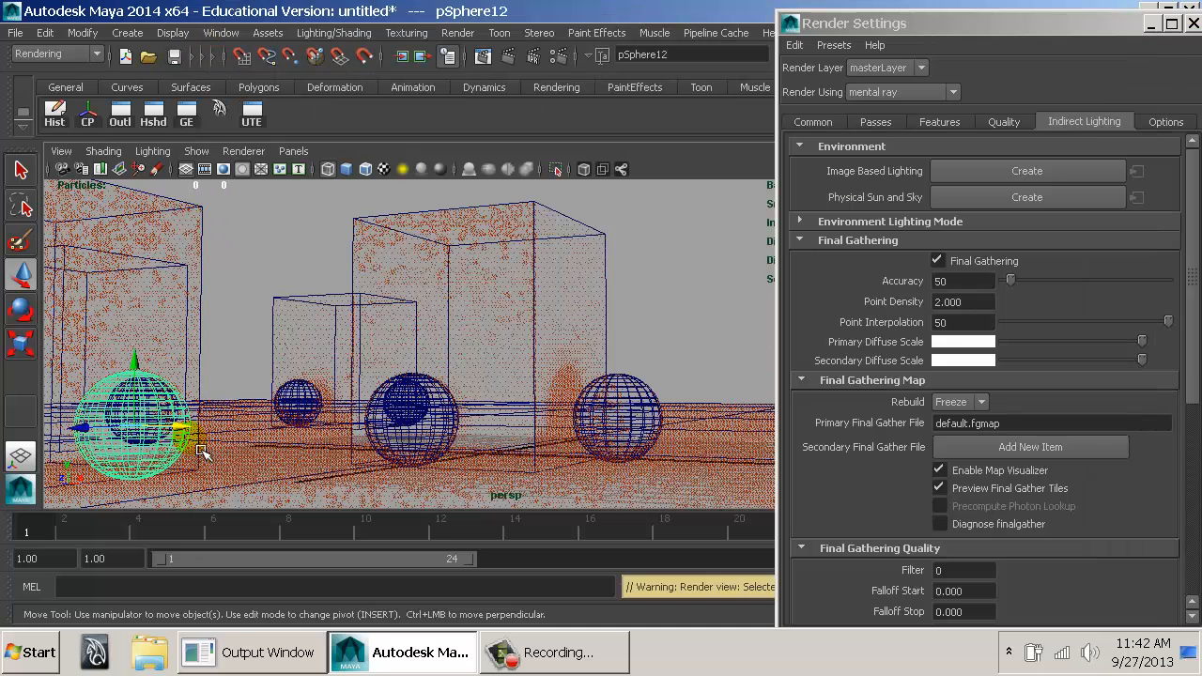
Show the viewport shaded, swing the camera to a distant overview and render the scene with the frozen map.
key(5)
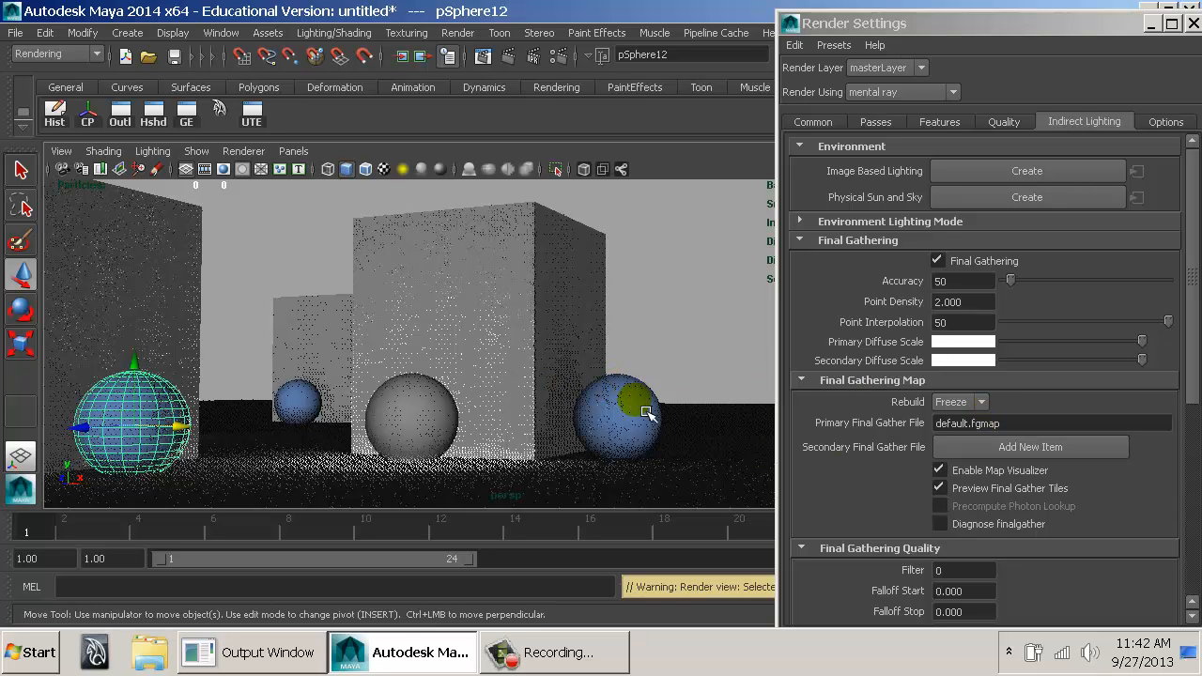
alt+drag(657, 386, 511, 372)
click(497, 64)
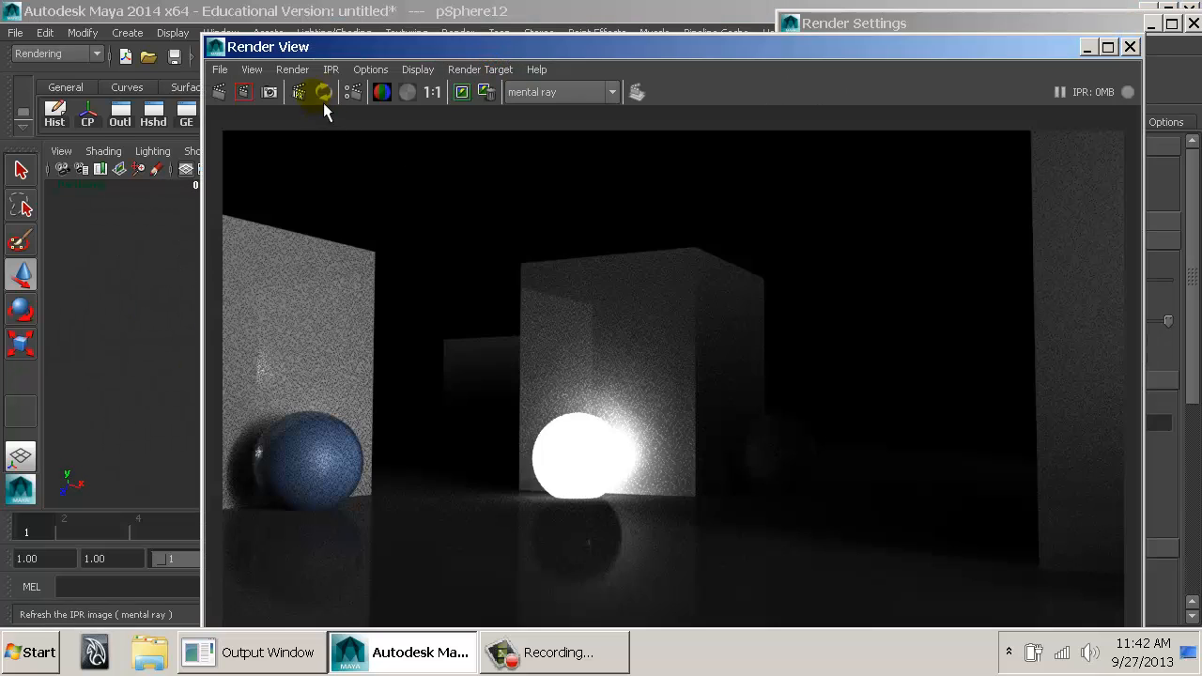
click(221, 95)
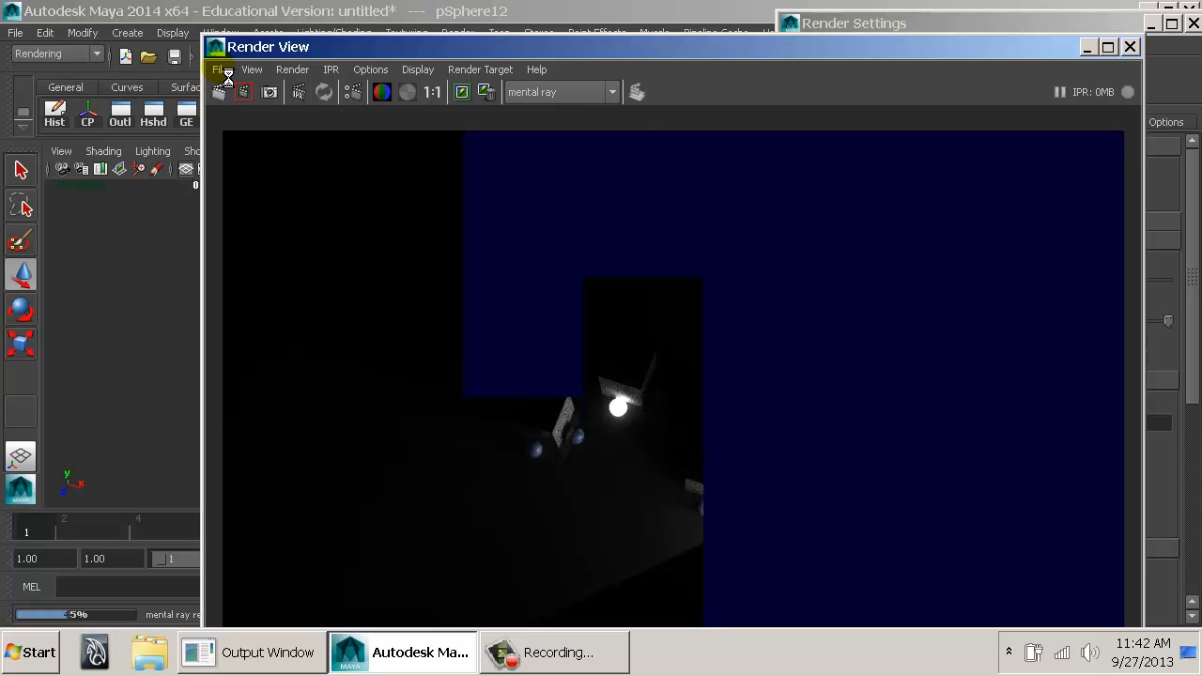
Reframe the glowing sphere and neighbouring boxes closer from above and render this view.
alt+right_drag(428, 368, 730, 367)
alt+middle_drag(534, 360, 669, 402)
alt+drag(646, 391, 651, 420)
alt+right_drag(613, 426, 789, 445)
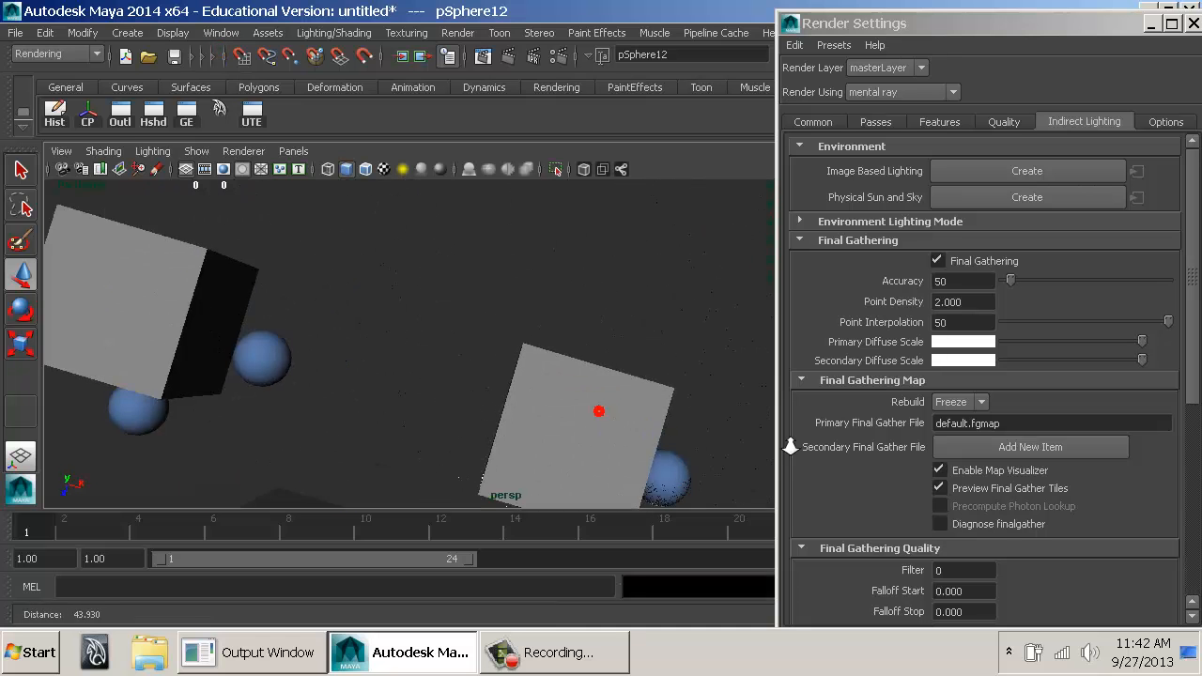
alt+middle_drag(669, 415, 701, 295)
alt+right_drag(657, 305, 786, 338)
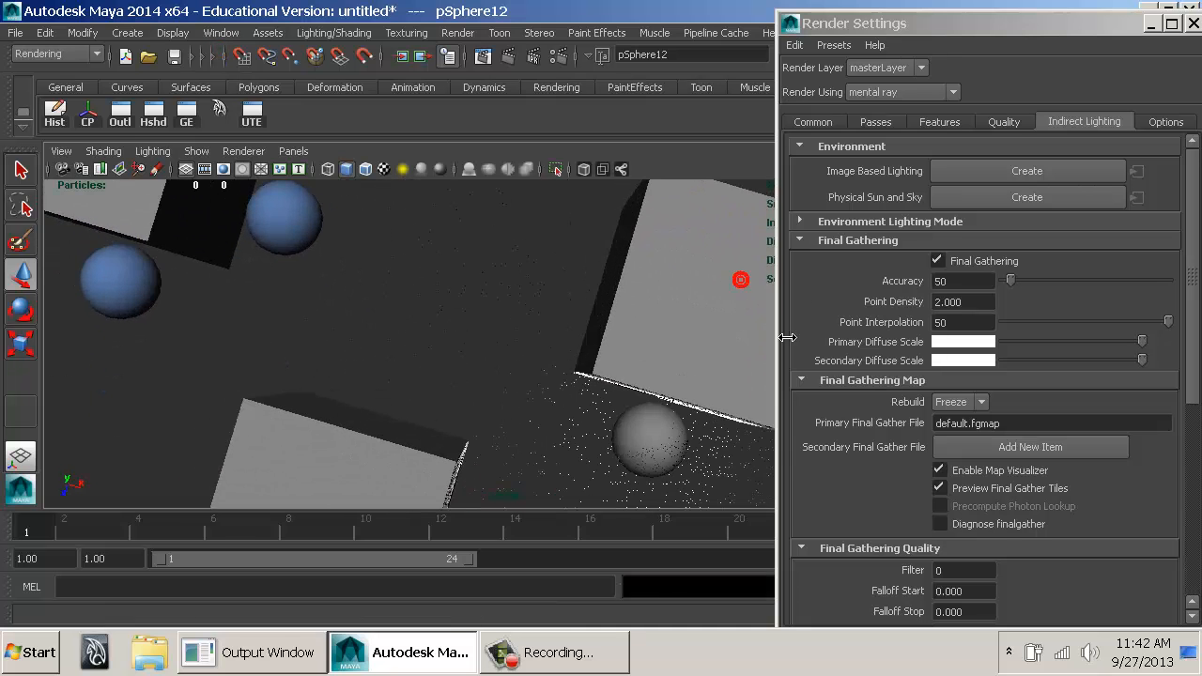
alt+middle_drag(648, 336, 655, 302)
click(512, 60)
click(521, 64)
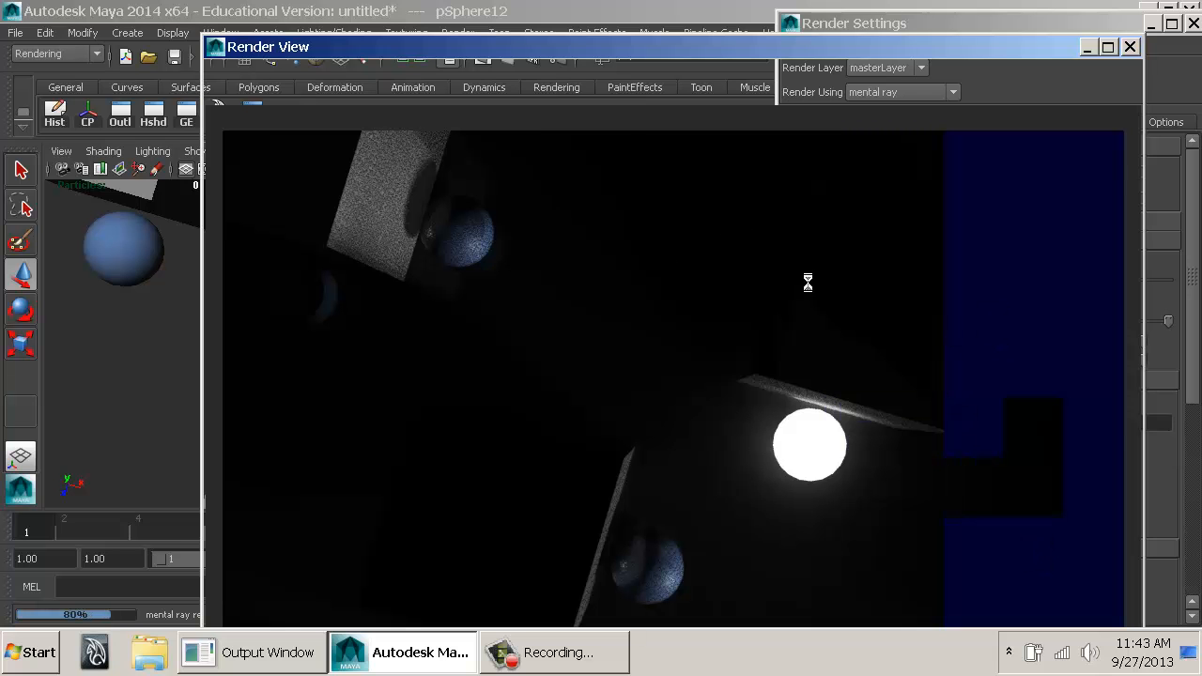
Close the Render View, move a second area light away from the existing one across the boxes and show its manipulator.
click(1131, 48)
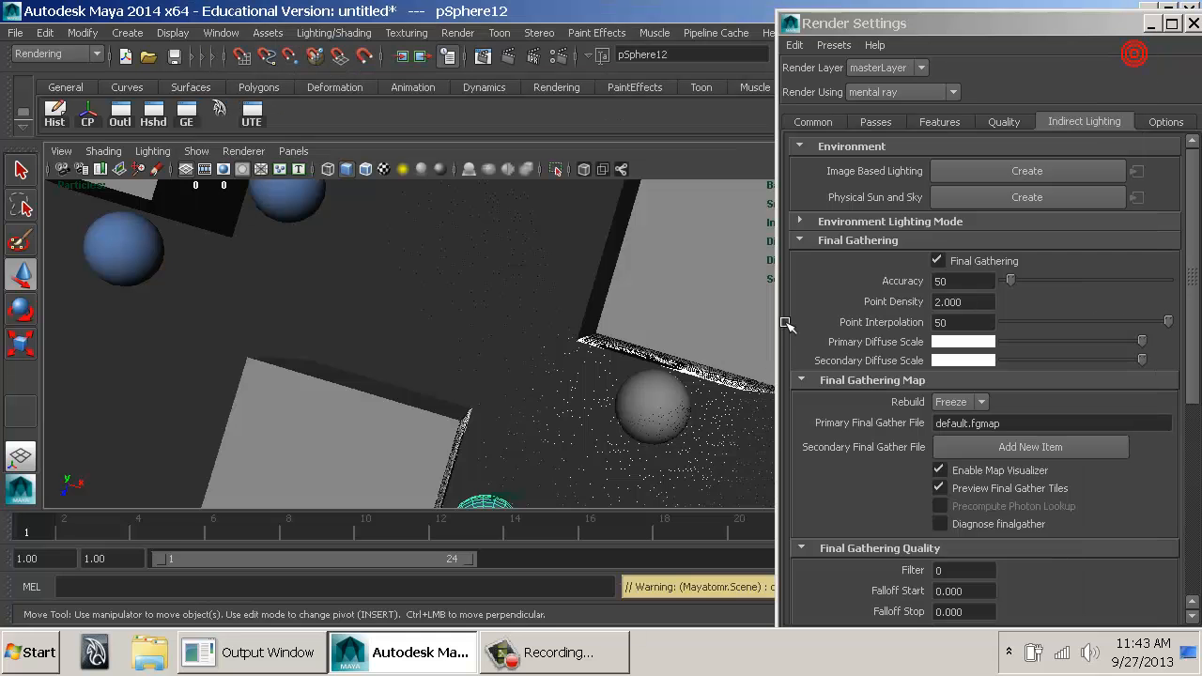
alt+right_drag(607, 419, 247, 359)
click(638, 440)
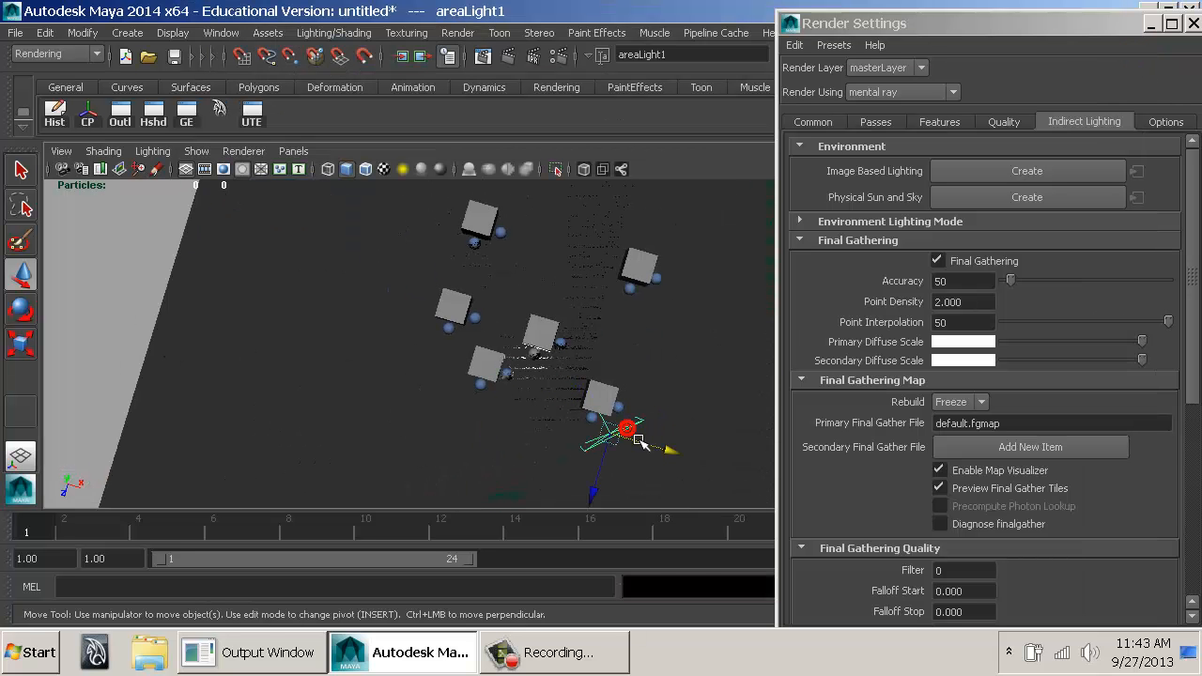
alt+drag(631, 440, 644, 200)
key(t)
Frame the boxes and glowing sphere from directly overhead and render them with the second area light.
drag(656, 246, 599, 443)
alt+right_drag(599, 443, 757, 462)
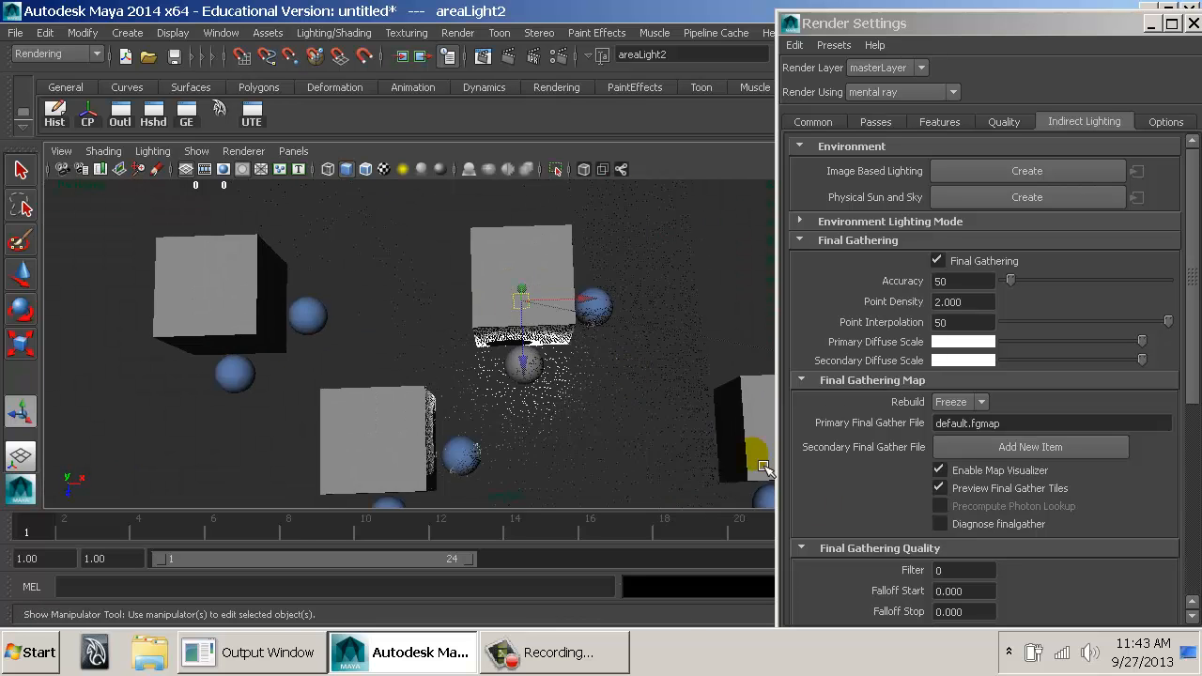
alt+middle_drag(625, 356, 595, 403)
alt+drag(595, 403, 609, 403)
alt+right_drag(609, 403, 598, 412)
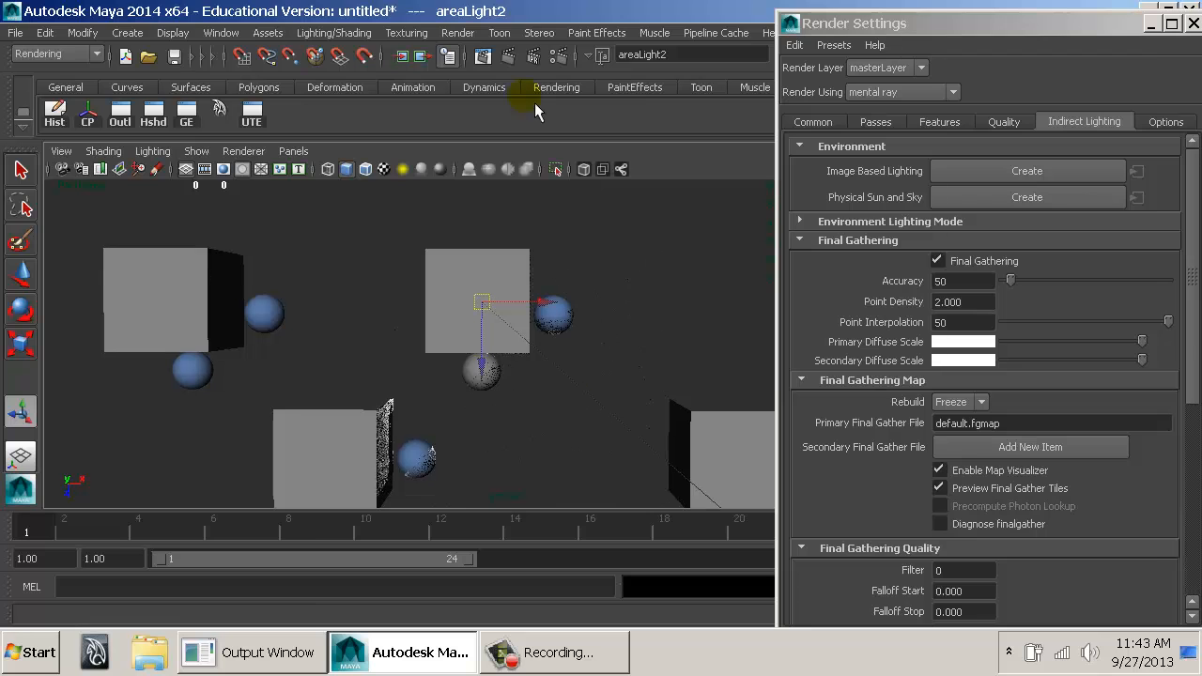
click(509, 57)
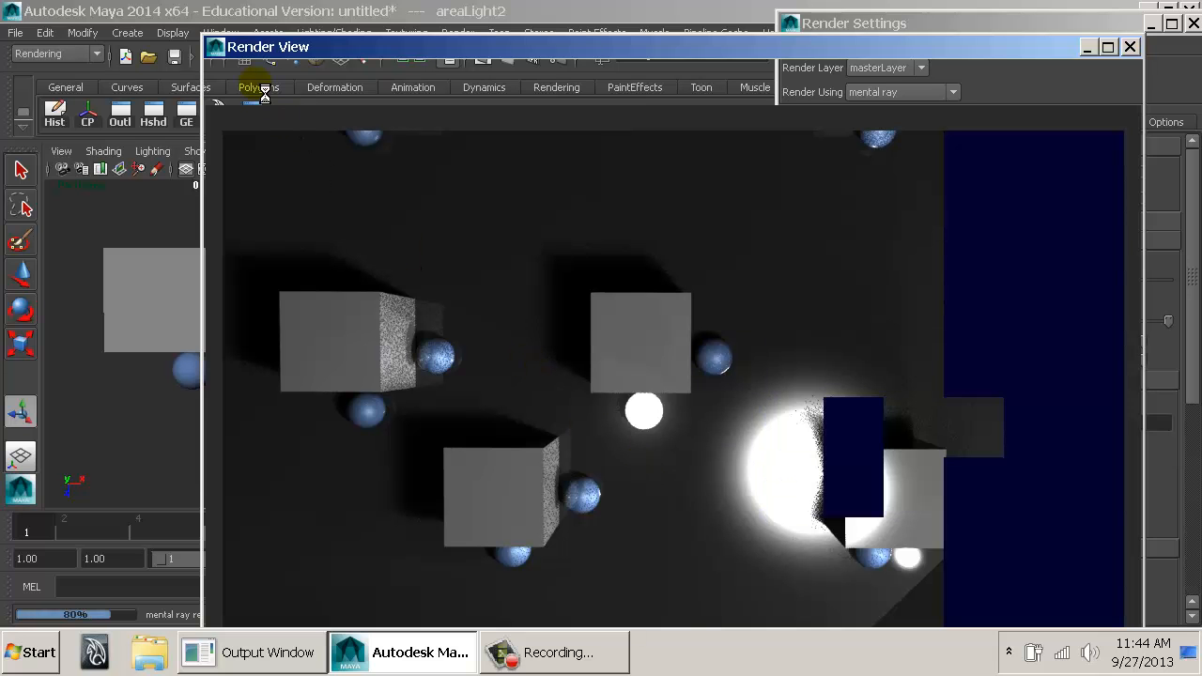
Leave the overhead render, view the boxes at an angle and move the glowing sphere forward beside the neighbouring box's blue sphere.
double_click(227, 54)
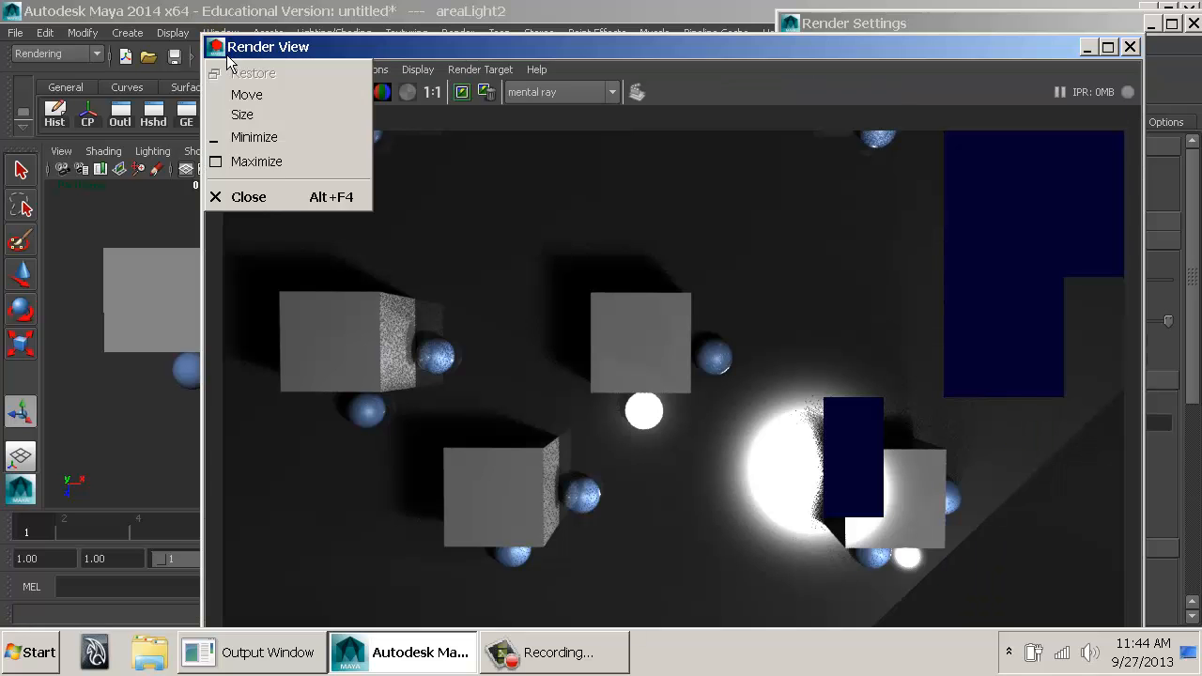
click(570, 317)
alt+drag(571, 335, 544, 427)
alt+middle_drag(543, 423, 564, 353)
alt+drag(564, 353, 764, 373)
key(w)
click(471, 367)
drag(459, 393, 316, 509)
alt+middle_drag(428, 431, 439, 425)
Move the blue sphere beside the box into the gap between the two boxes, raise it off the floor and render.
click(390, 413)
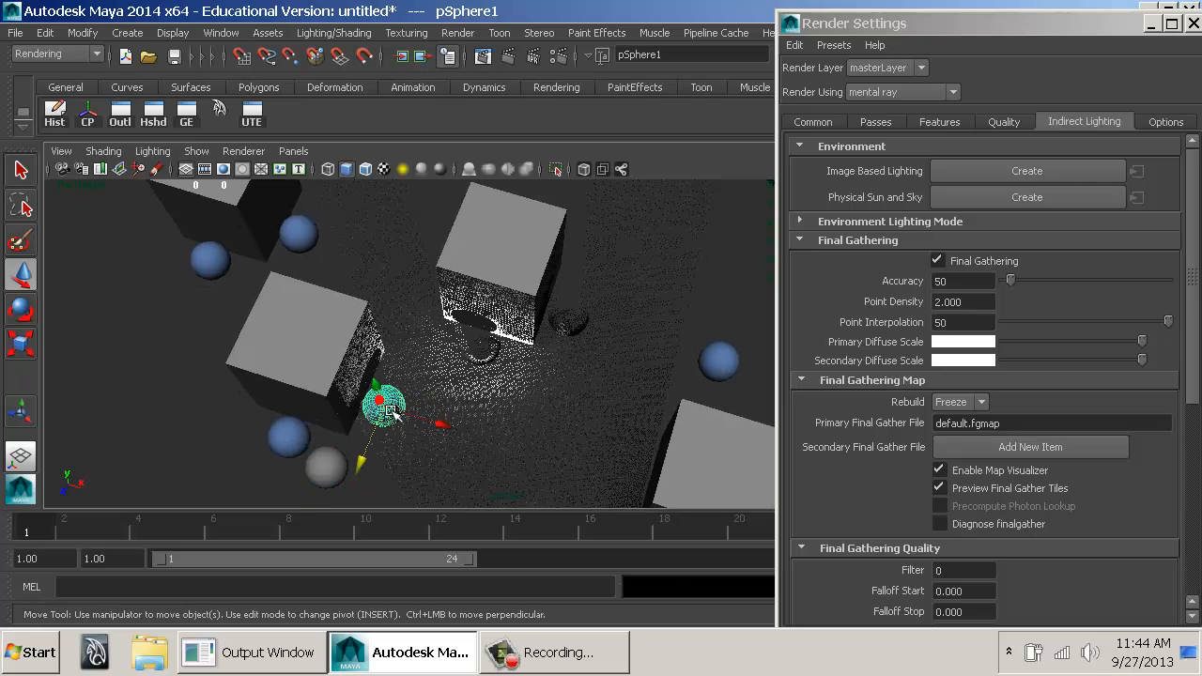
drag(378, 459, 421, 351)
drag(480, 324, 444, 313)
alt+middle_drag(446, 321, 468, 285)
alt+right_drag(468, 284, 540, 283)
mouse_move(468, 284)
alt+mouse_down()
mouse_move(606, 258)
mouse_move(462, 260)
mouse_move(474, 282)
mouse_move(466, 301)
mouse_move(451, 290)
alt+mouse_up()
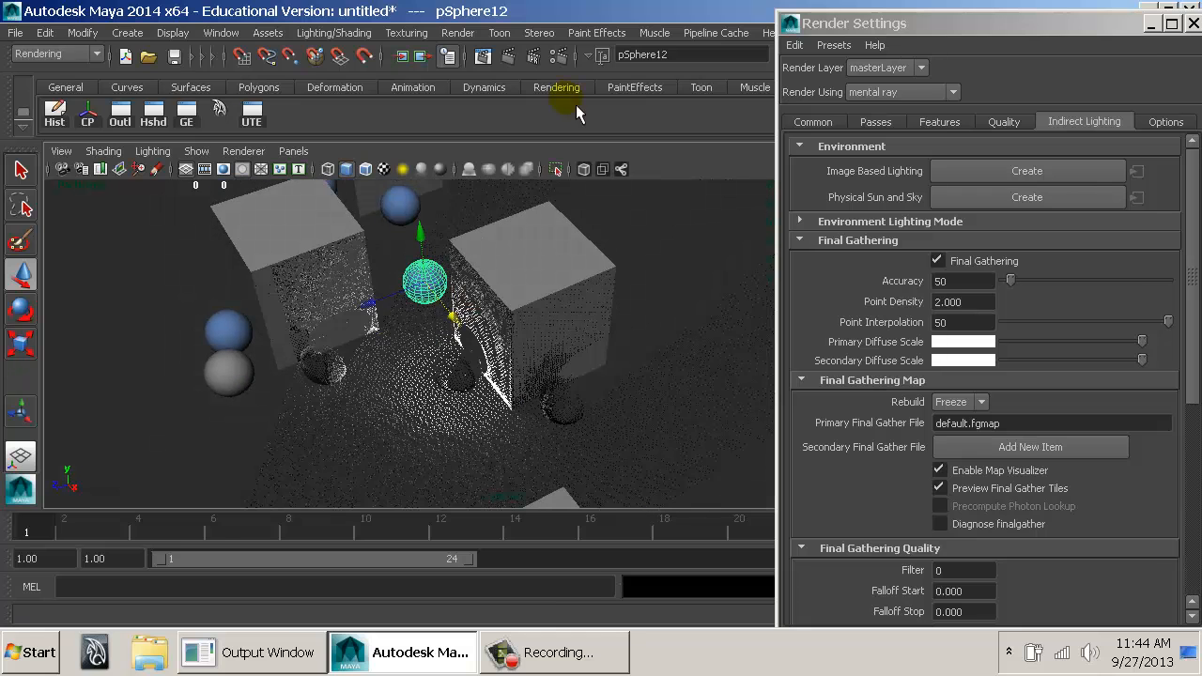
click(516, 58)
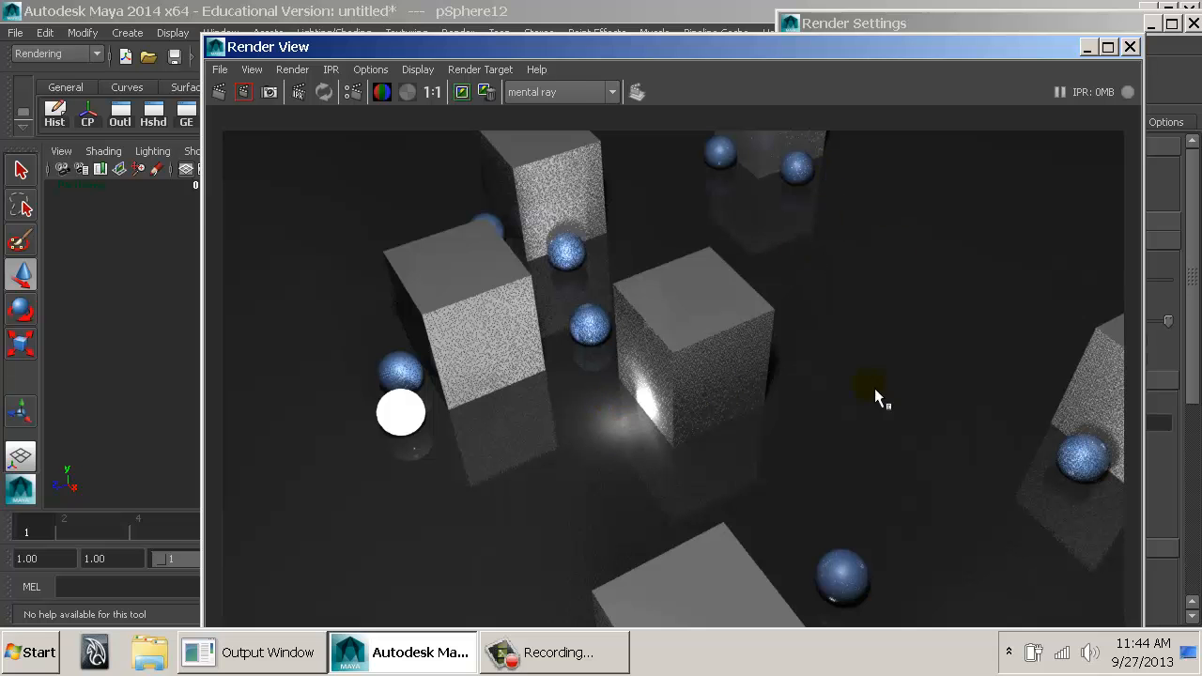
Close the Render View and undo the moves of the blue sphere and the glowing sphere.
double_click(221, 54)
alt+drag(364, 392, 463, 424)
alt+middle_drag(463, 424, 641, 370)
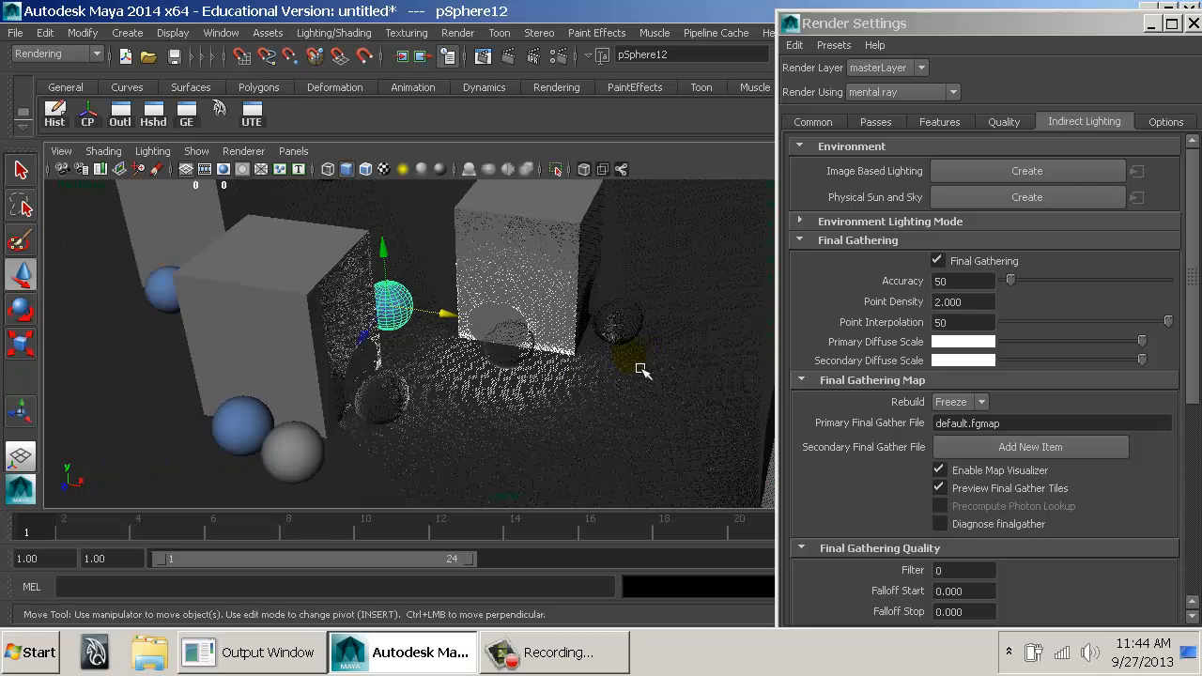
key(ctrl+z)
key(ctrl+z)
key(ctrl+z)
key(ctrl+z)
key(ctrl+z)
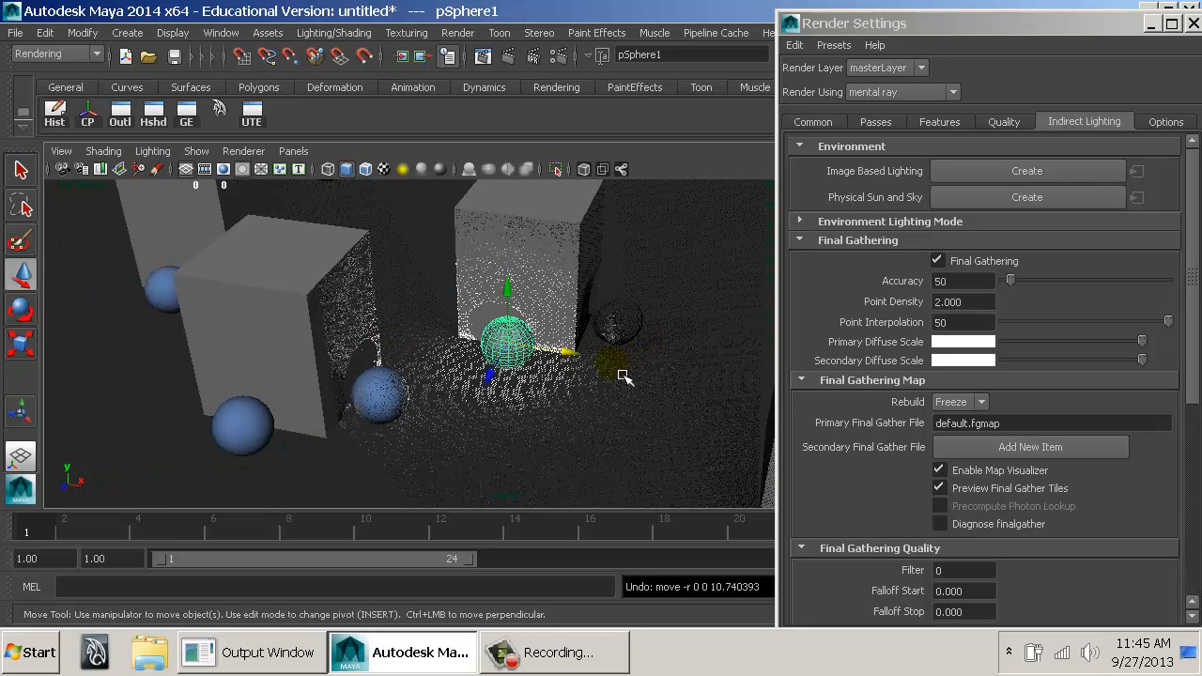
Set the Final Gathering Map Rebuild mode to Off.
alt+right_drag(340, 367, 626, 339)
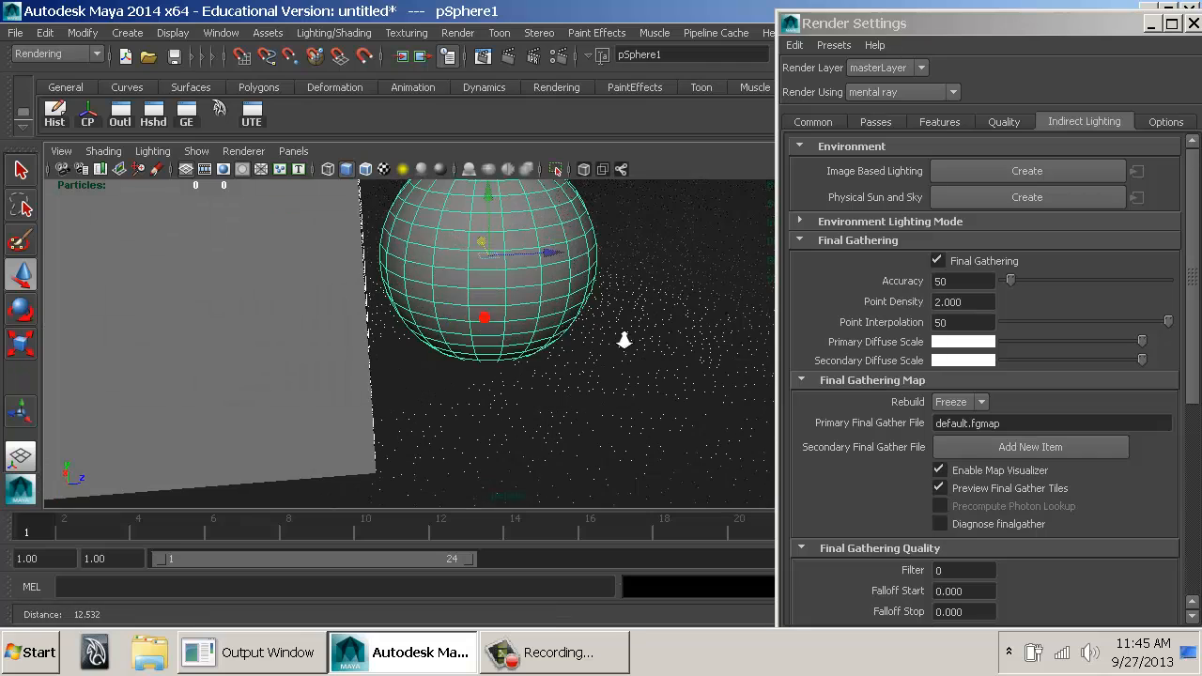
click(476, 307)
alt+drag(603, 332, 273, 353)
alt+right_drag(502, 343, 423, 338)
click(958, 402)
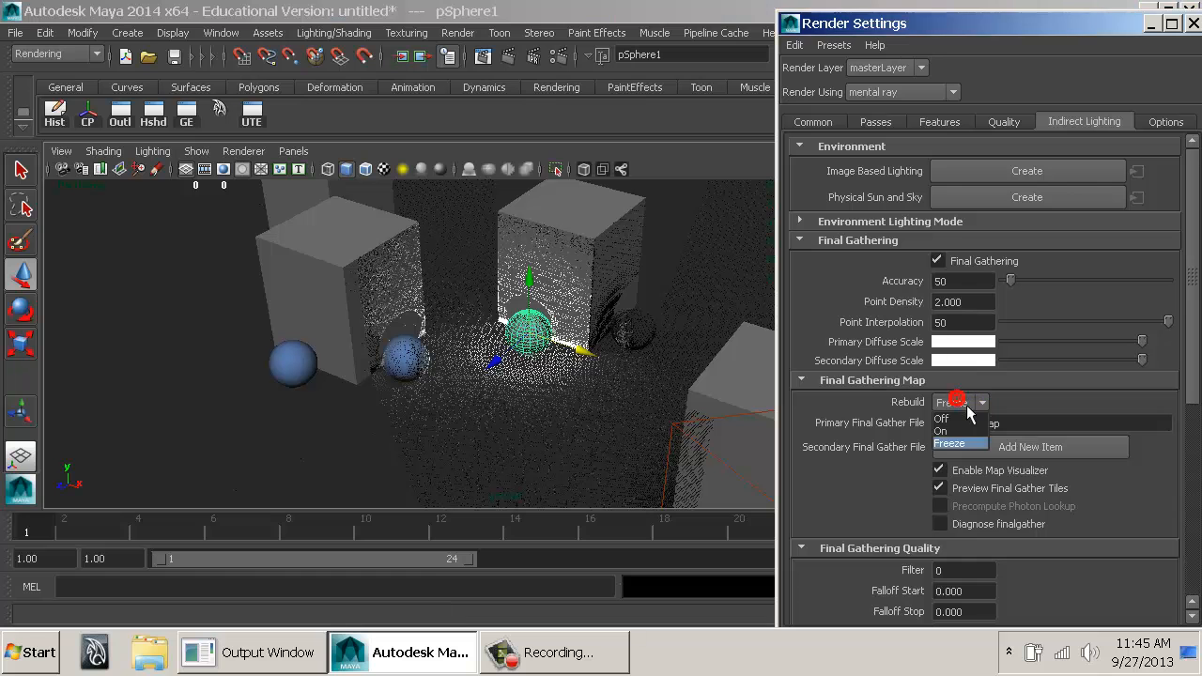
click(967, 420)
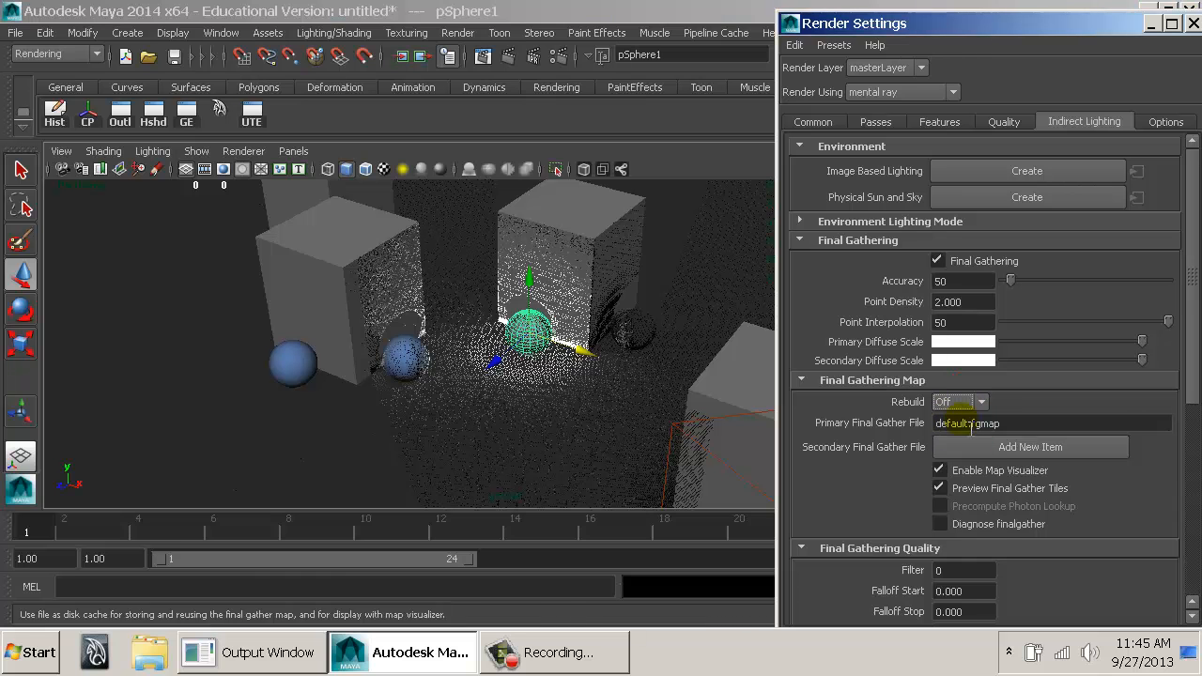
Render the boxes and glowing sphere from a lower angle with Rebuild off and close the Render View.
mouse_move(593, 415)
alt+mouse_down()
mouse_move(579, 298)
mouse_move(569, 395)
mouse_move(550, 424)
mouse_move(569, 384)
mouse_move(582, 432)
alt+mouse_up()
alt+middle_drag(583, 432, 595, 320)
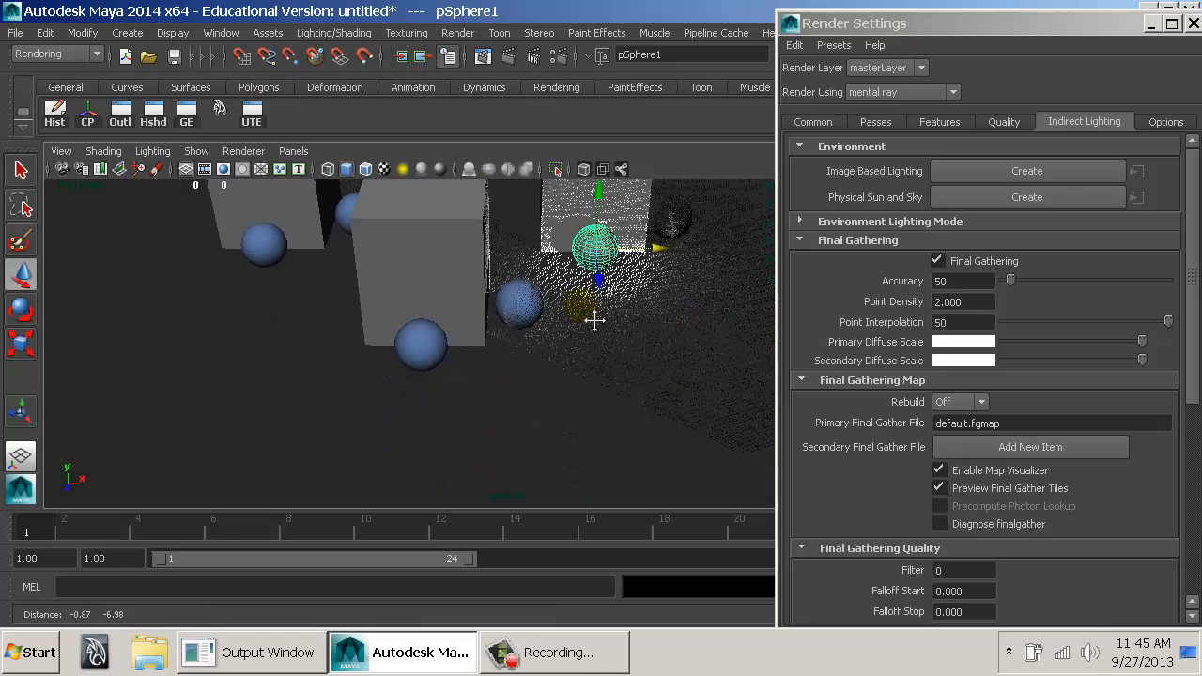
alt+right_drag(595, 319, 627, 327)
alt+middle_drag(627, 328, 613, 328)
alt+drag(416, 263, 578, 272)
click(517, 58)
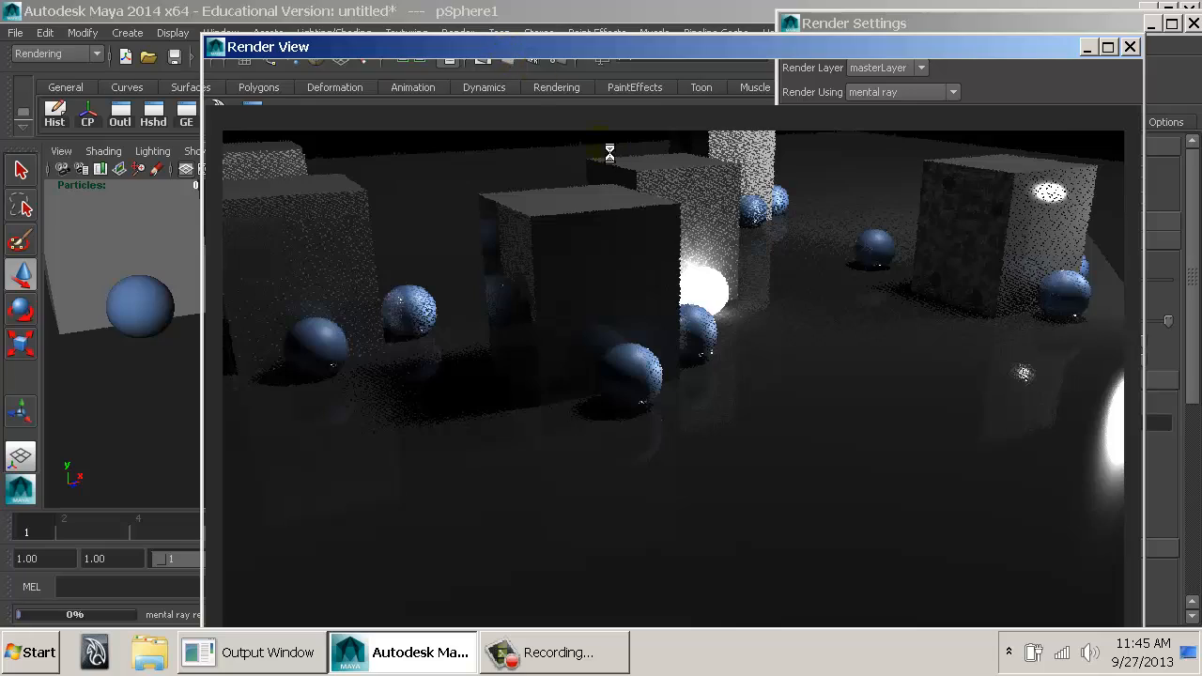
click(1130, 47)
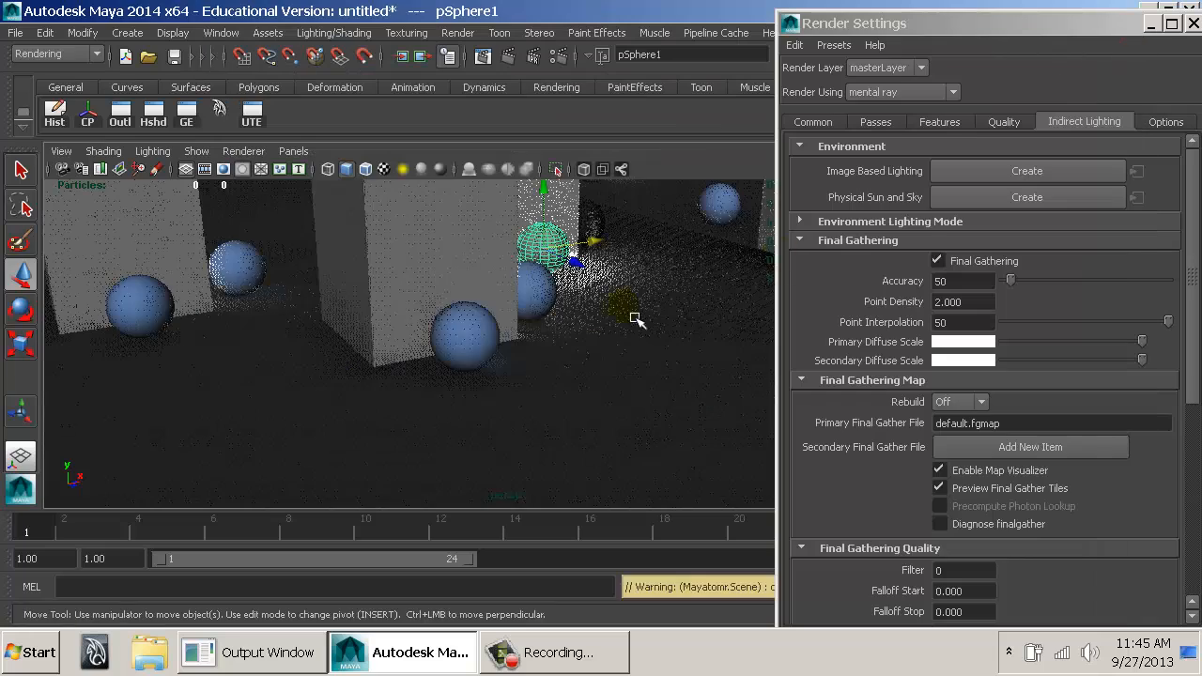
Examine the final gather points accumulated on the boxes, spheres and floor from above, close up and at floor level.
alt+drag(636, 320, 613, 340)
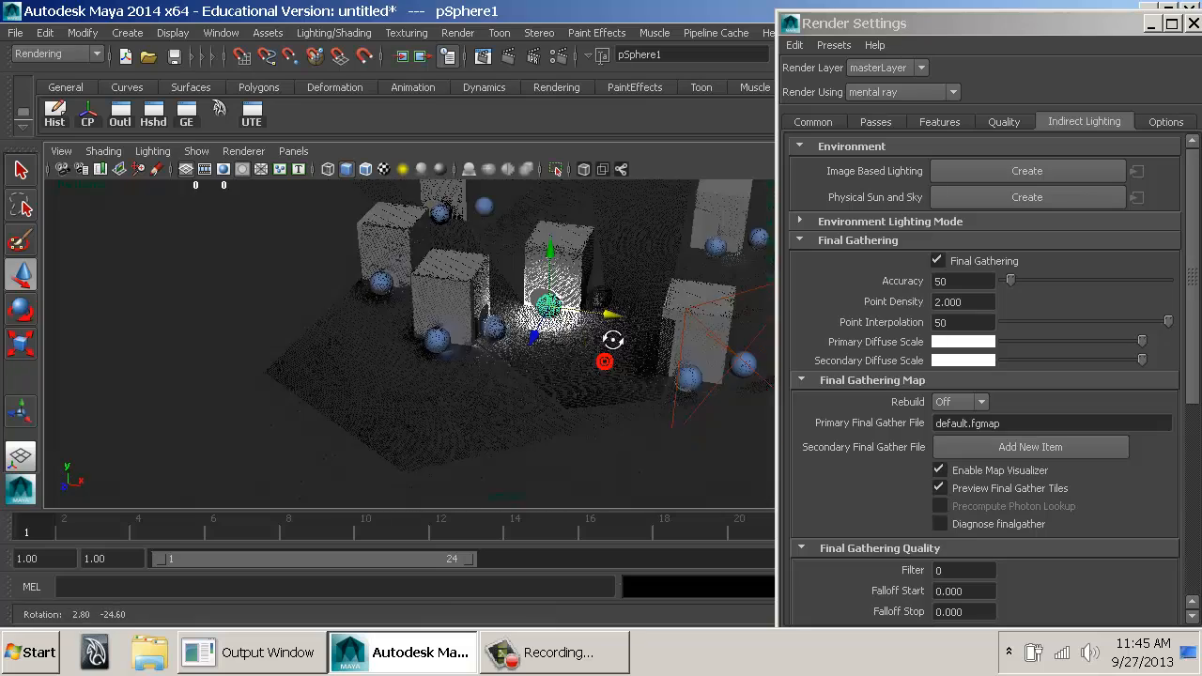
alt+right_drag(612, 340, 713, 362)
alt+drag(713, 362, 524, 376)
alt+right_drag(543, 345, 719, 360)
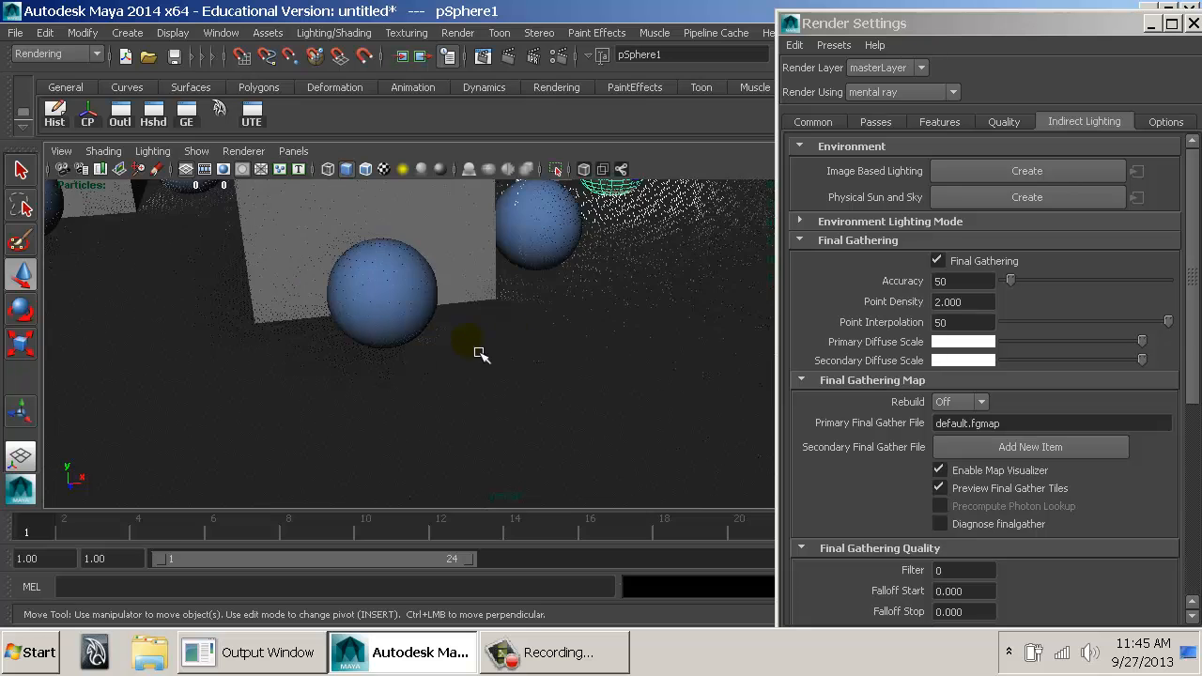
alt+drag(483, 340, 665, 332)
alt+middle_drag(665, 332, 695, 454)
alt+drag(695, 454, 669, 470)
alt+right_drag(668, 470, 297, 387)
alt+drag(575, 408, 593, 344)
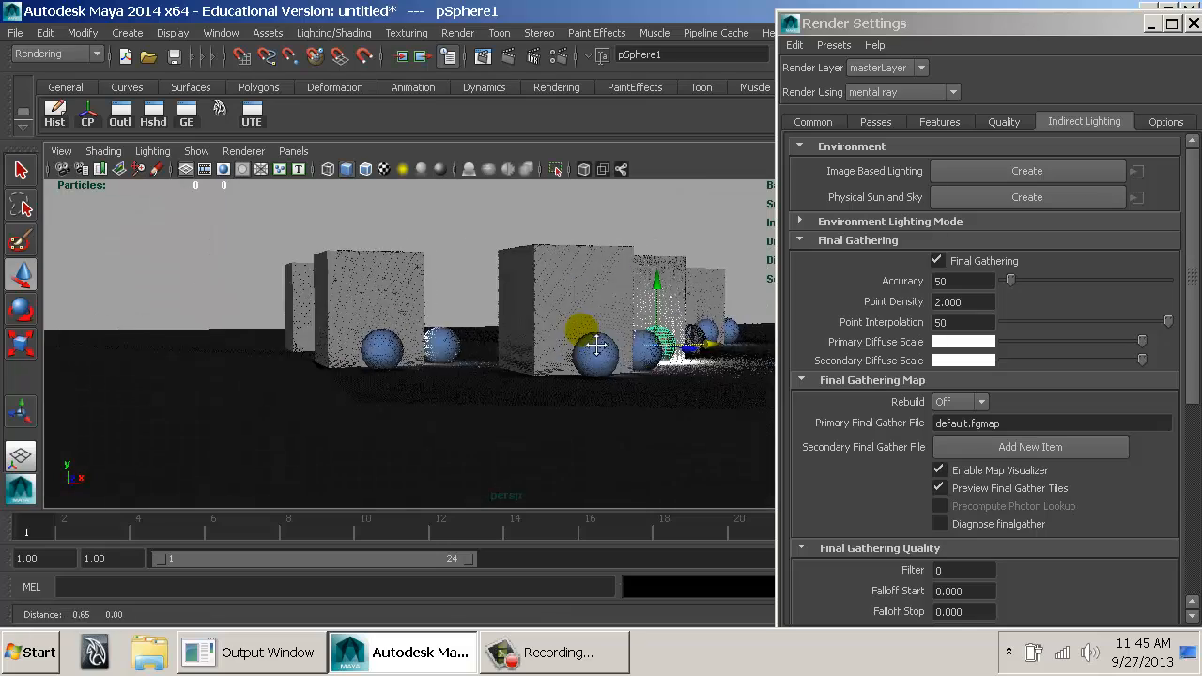
alt+right_drag(548, 345, 698, 380)
alt+drag(698, 380, 624, 368)
alt+middle_drag(624, 369, 589, 386)
alt+drag(590, 386, 548, 412)
alt+right_drag(548, 413, 665, 425)
alt+middle_drag(665, 425, 551, 344)
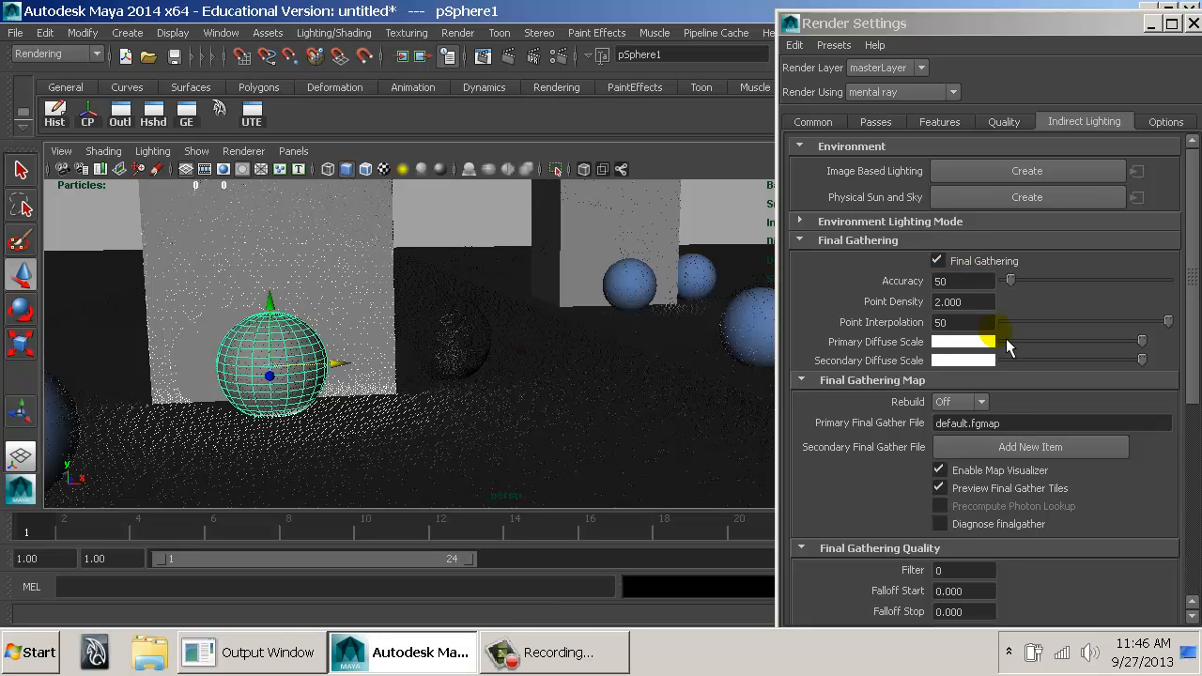
Keep Rebuild at Off, render the glowing sphere and its box from floor level and close the Render View.
click(967, 402)
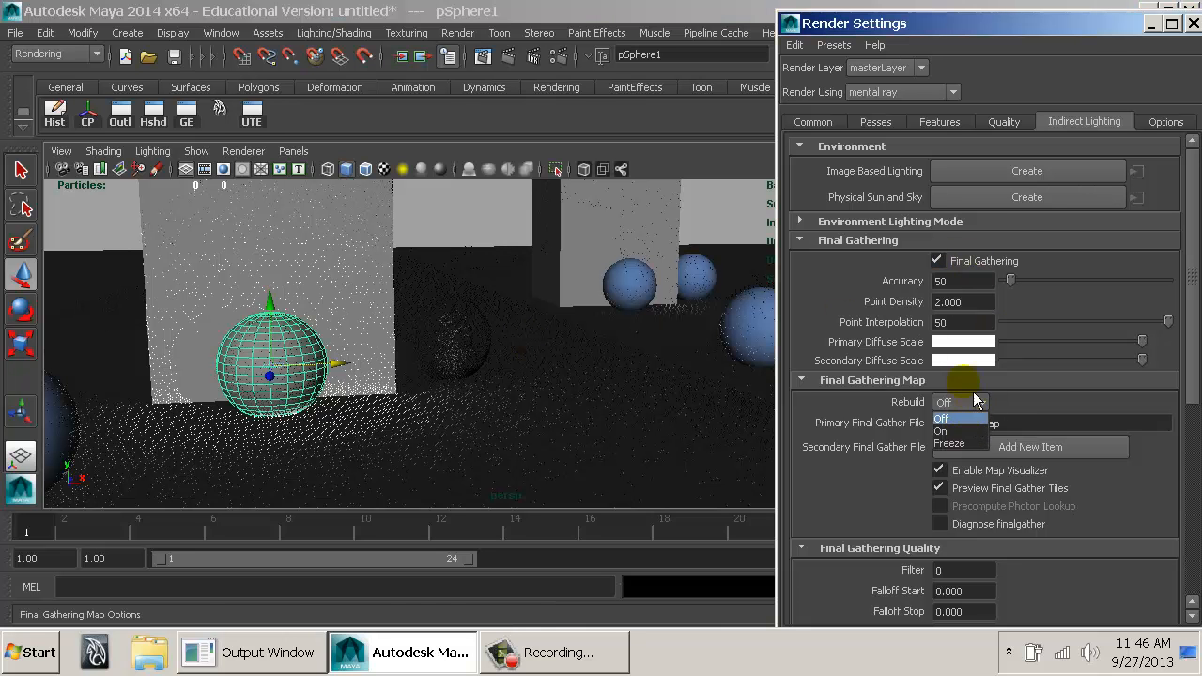
click(974, 398)
alt+drag(654, 351, 656, 340)
alt+middle_drag(656, 340, 617, 392)
alt+right_drag(617, 391, 615, 372)
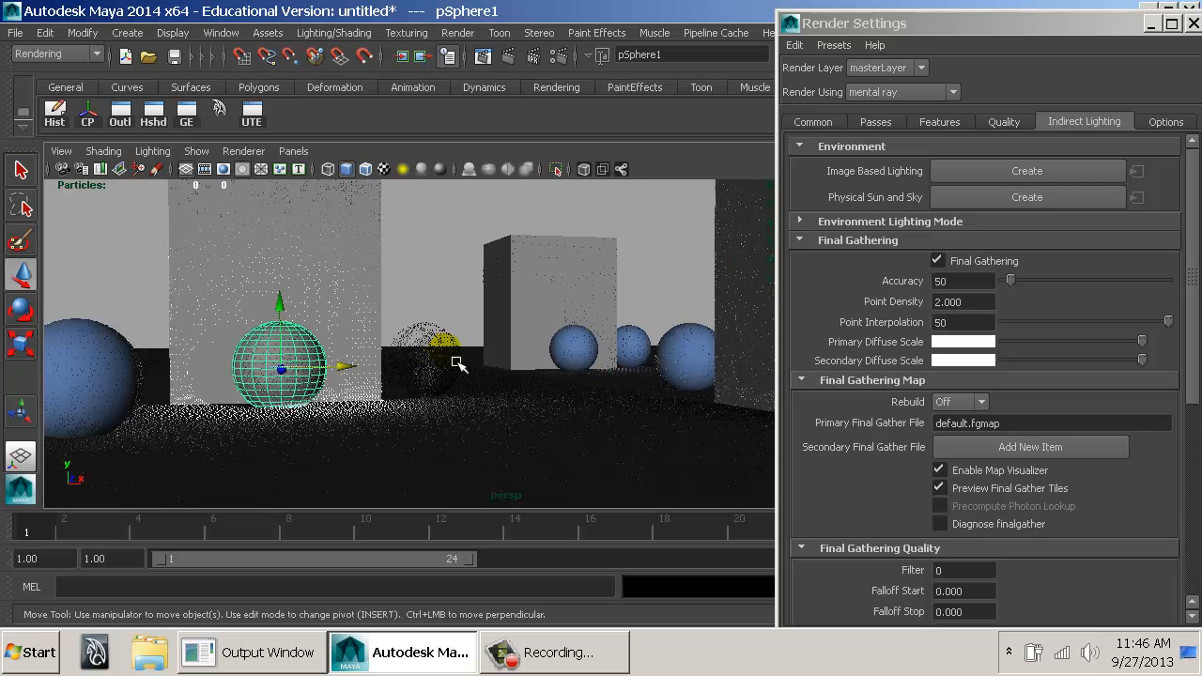
click(517, 62)
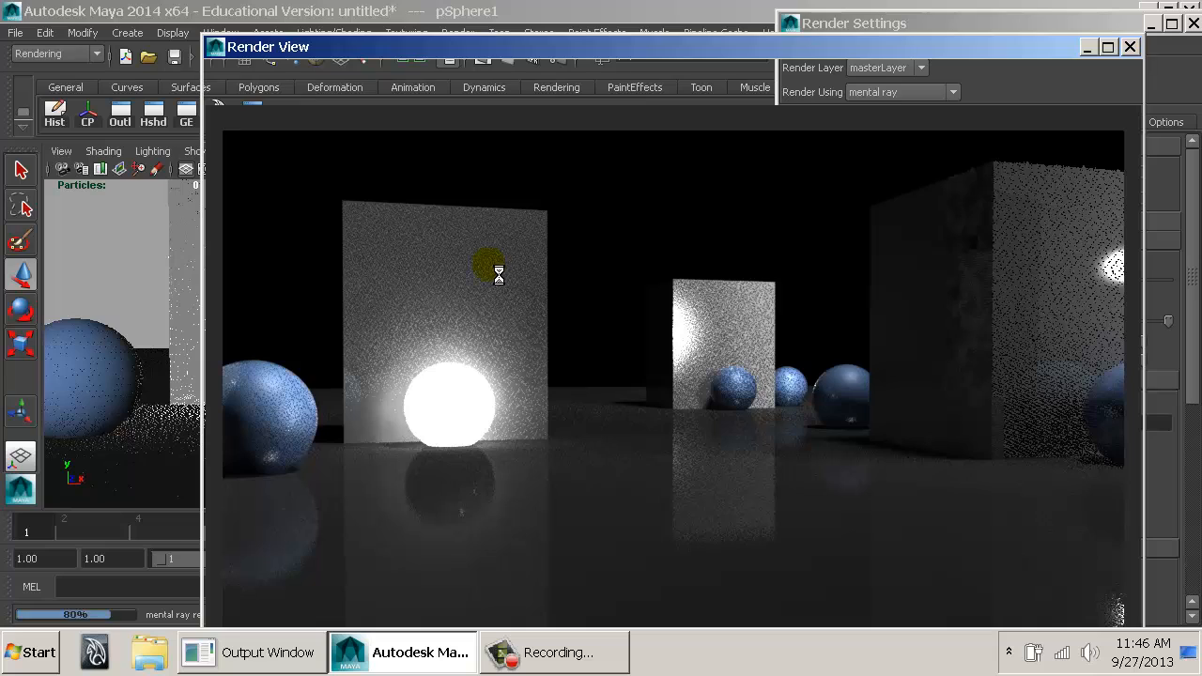
click(215, 46)
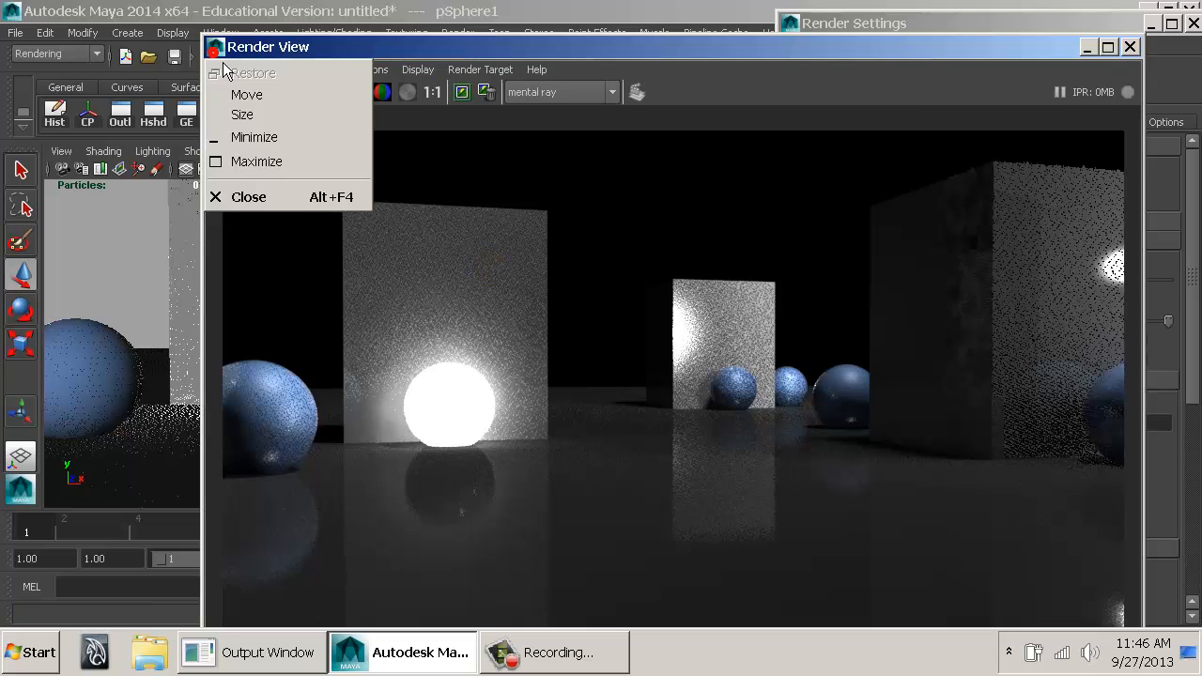
click(215, 47)
Render the boxes from the opposite side, with the glowing sphere hidden behind a box, and close the Render View.
mouse_move(636, 321)
alt+mouse_down()
mouse_move(623, 356)
mouse_move(494, 389)
mouse_move(441, 362)
mouse_move(399, 376)
alt+mouse_up()
alt+middle_drag(556, 375, 463, 360)
alt+right_drag(461, 358, 636, 391)
alt+middle_drag(460, 384, 593, 322)
alt+right_drag(594, 322, 799, 355)
alt+middle_drag(615, 332, 599, 286)
alt+drag(599, 287, 569, 305)
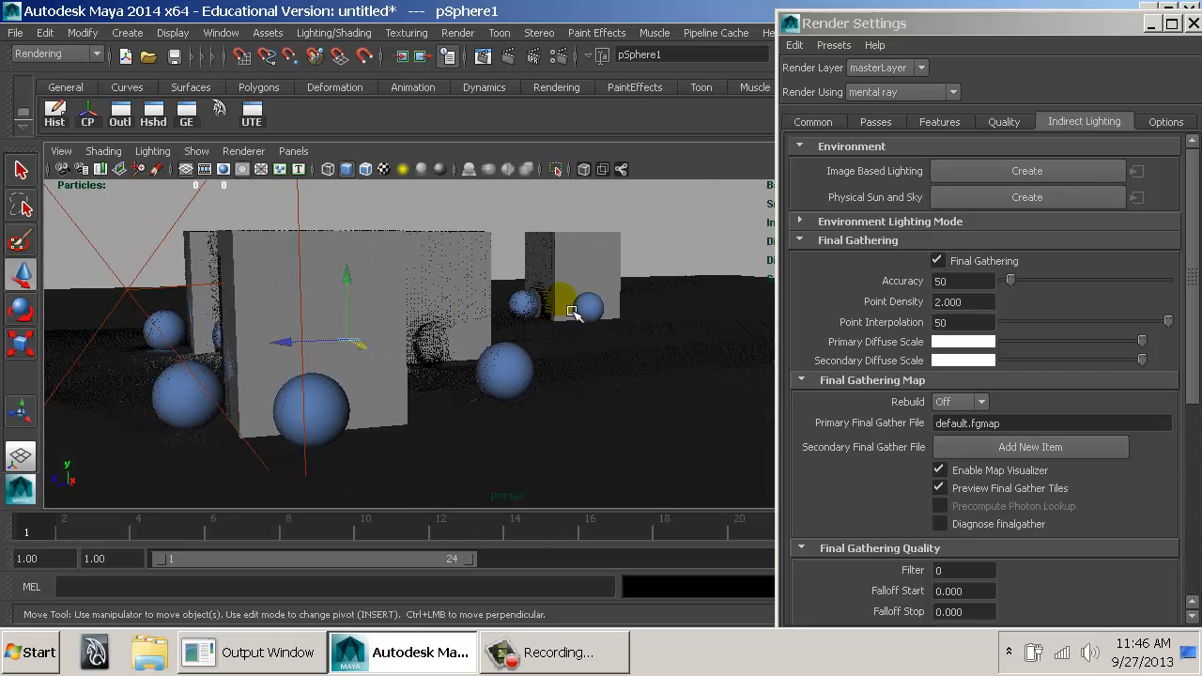
click(508, 56)
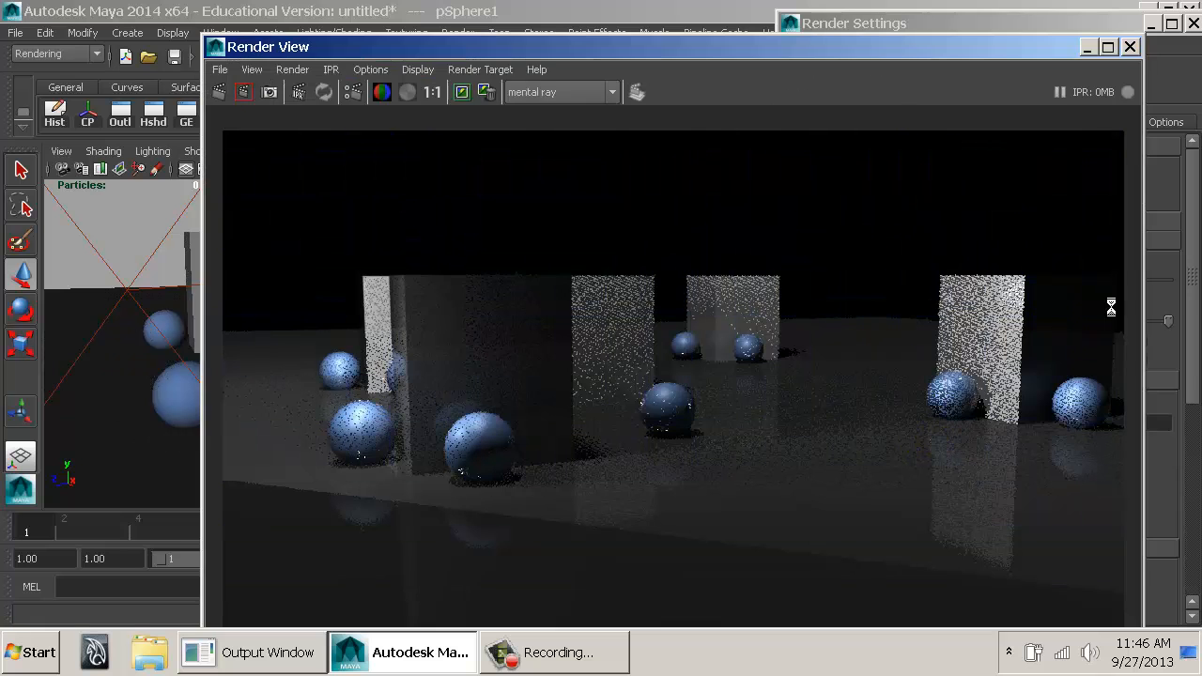
click(1129, 46)
Render the boxes and glowing sphere from directly overhead and close the Render View.
alt+drag(721, 320, 486, 445)
alt+right_drag(485, 445, 645, 421)
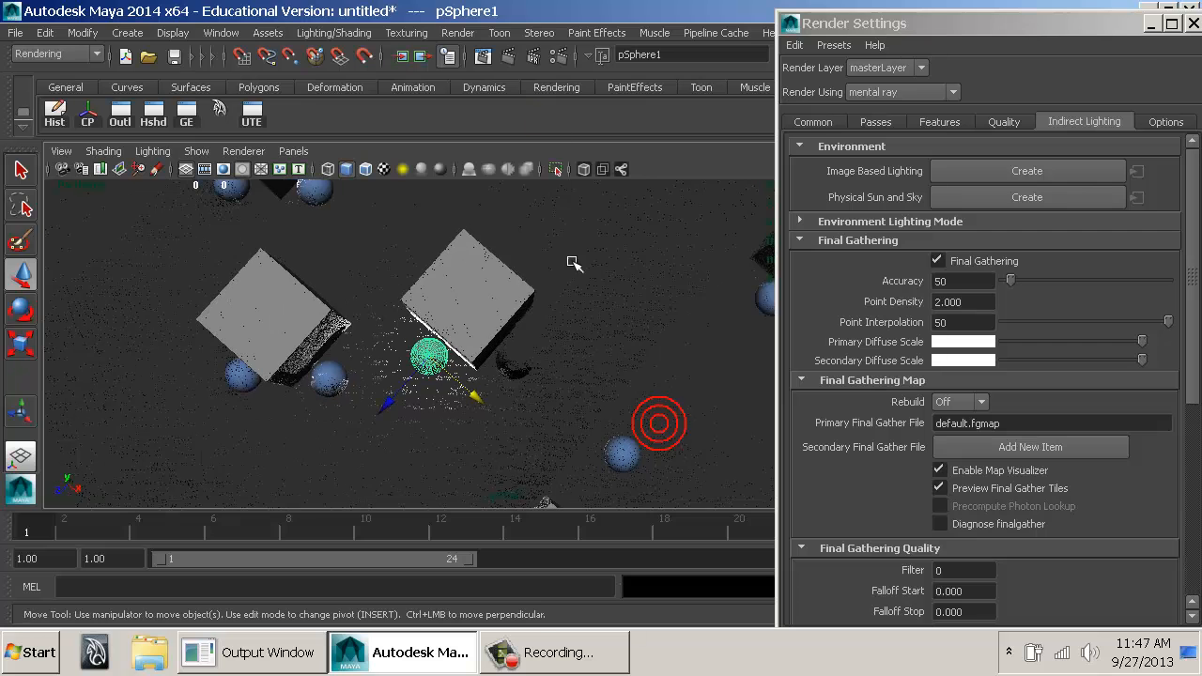
click(518, 61)
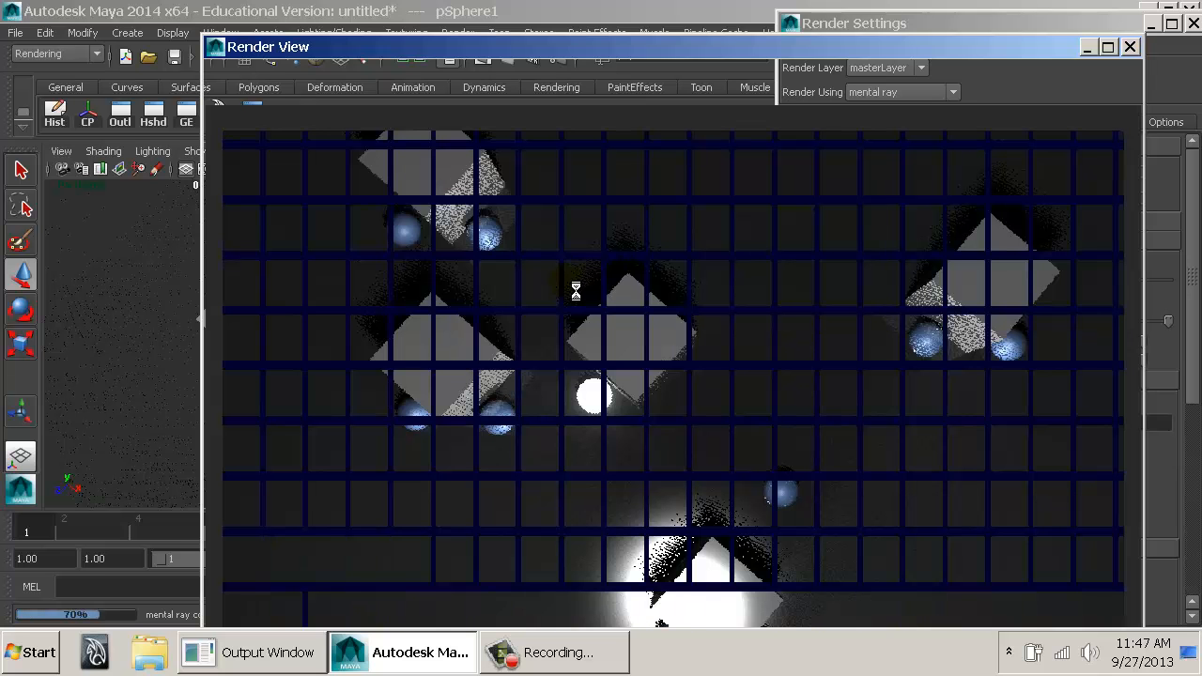
click(1131, 49)
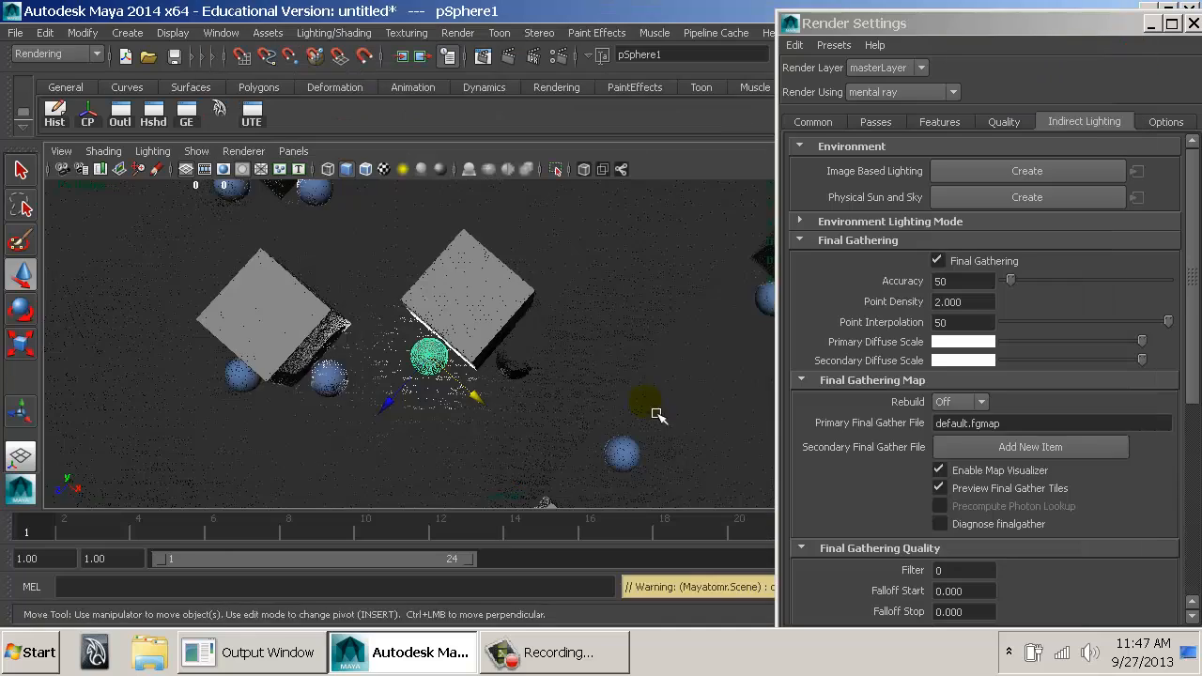
Return to a low view of the glowing sphere, widen the Render Settings window and set Rebuild to Freeze.
alt+drag(644, 404, 659, 323)
alt+right_drag(658, 324, 839, 350)
drag(776, 339, 738, 340)
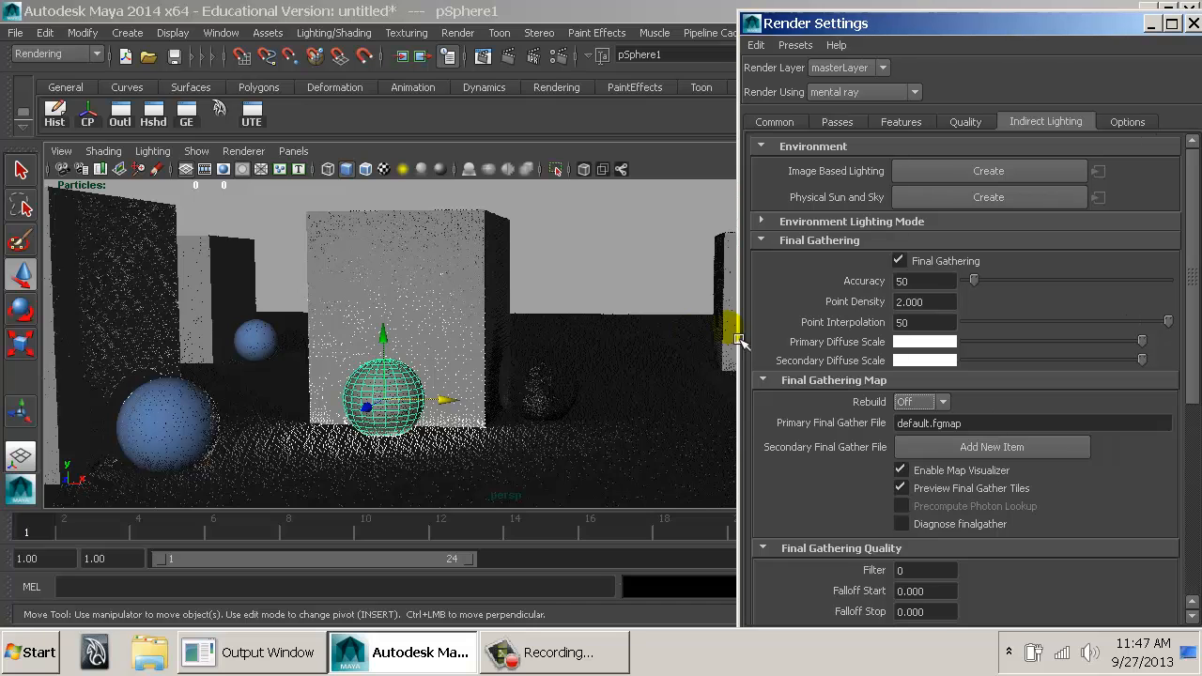
click(929, 401)
click(924, 447)
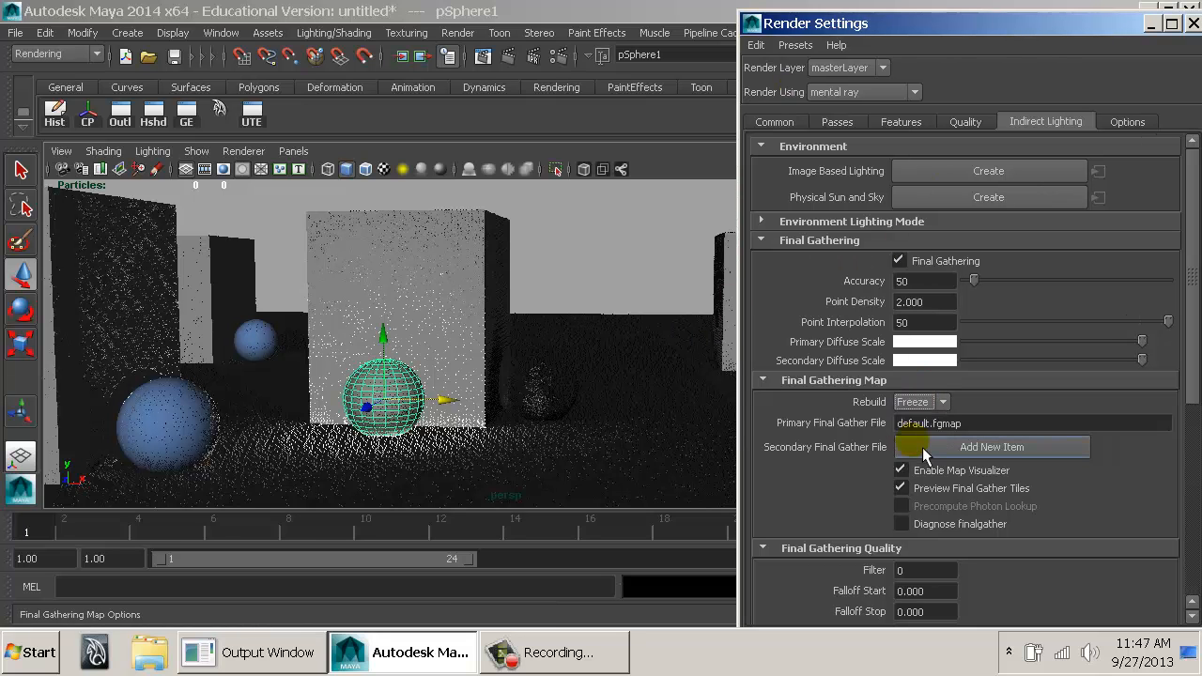
Close the Render Settings, render the glowing sphere beside the large foreground box and close the Render View.
double_click(751, 21)
alt+drag(672, 307, 620, 287)
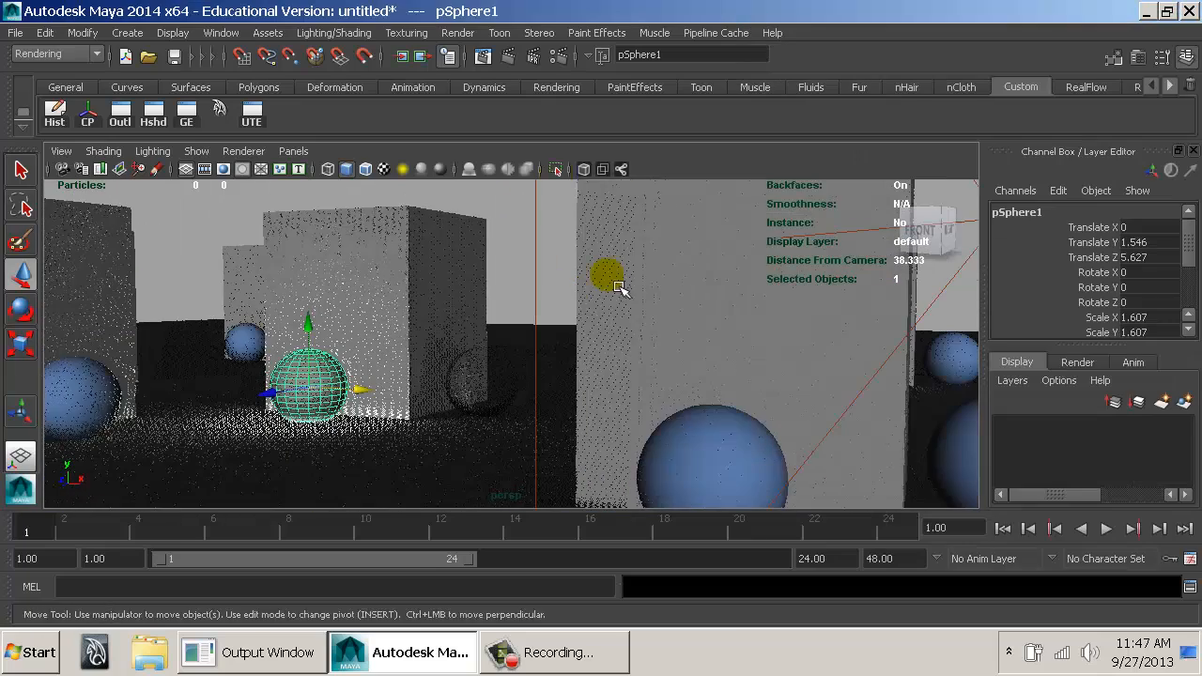
click(515, 62)
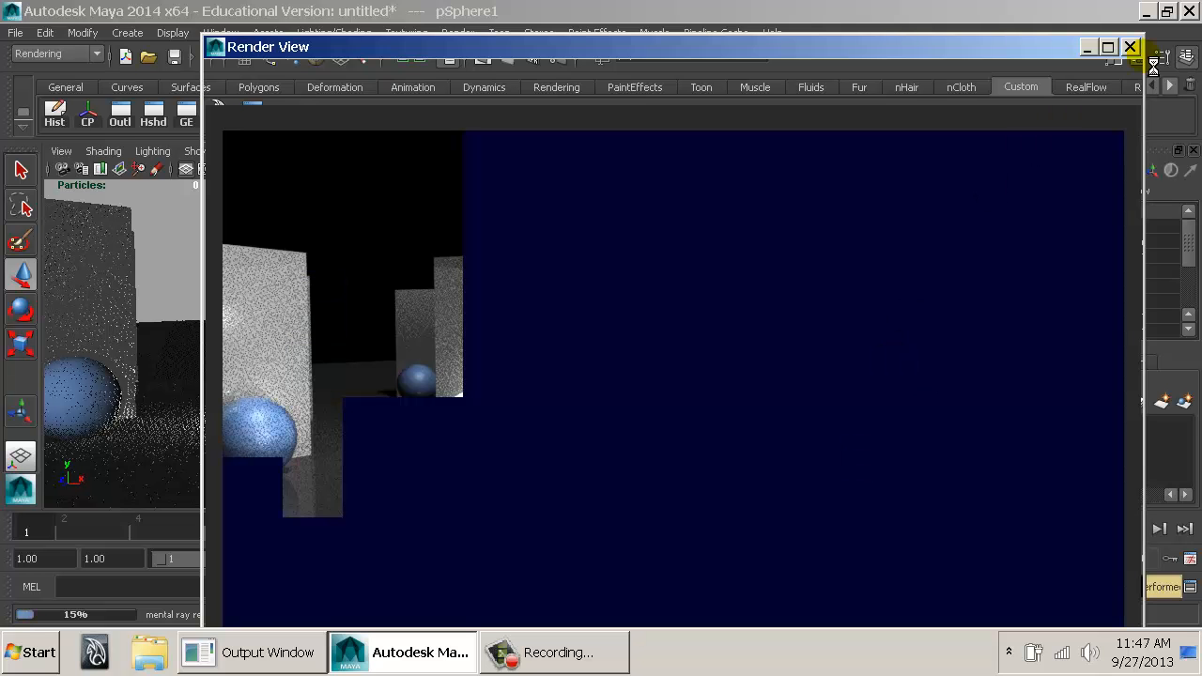
click(1131, 47)
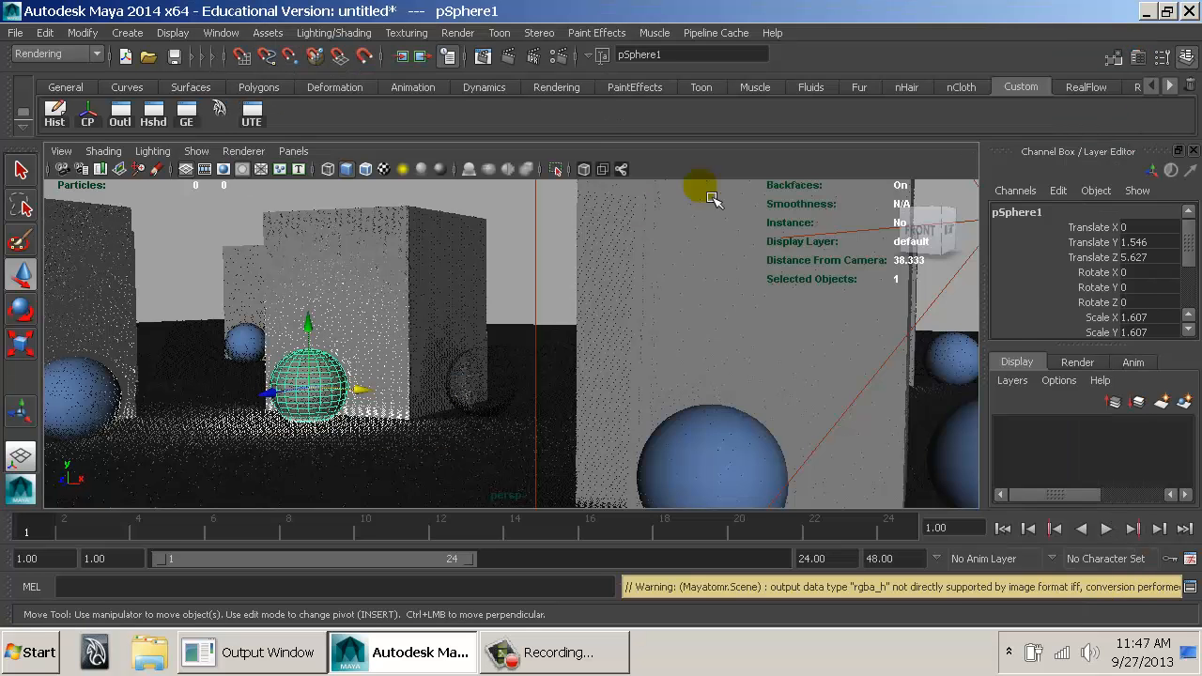
Reopen the Render Settings and set the Final Gathering Accuracy to 100.
key(ctrl+a)
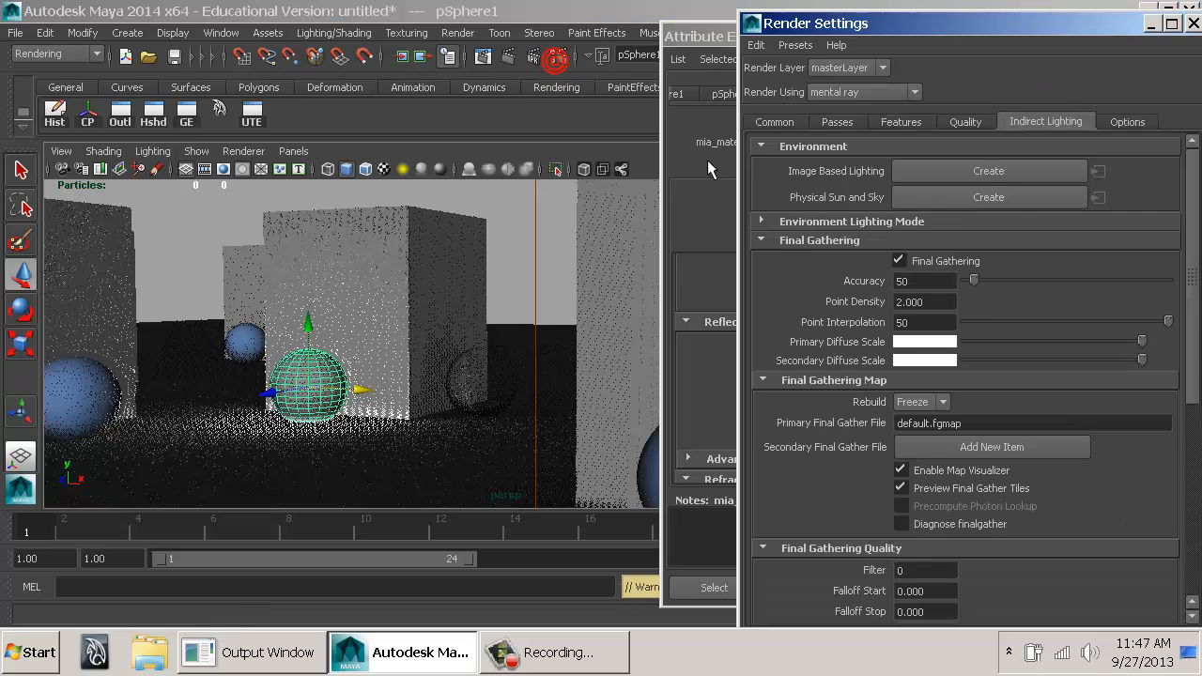
click(553, 57)
click(979, 122)
drag(983, 193, 1109, 167)
click(1057, 123)
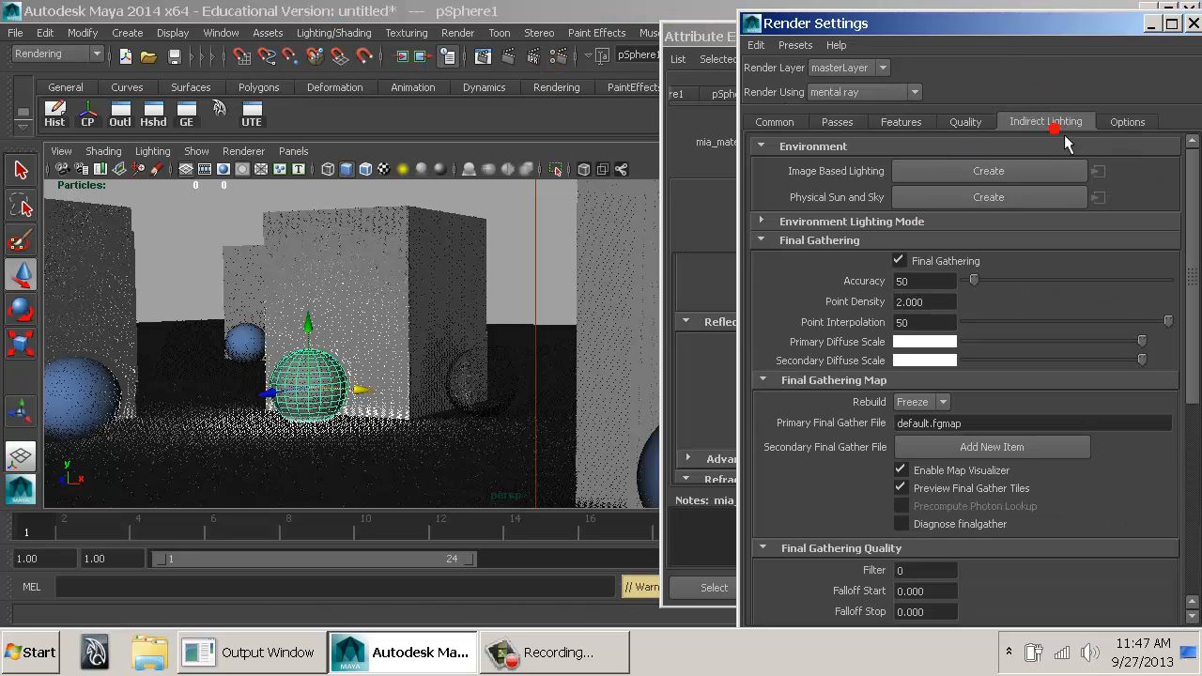
click(938, 282)
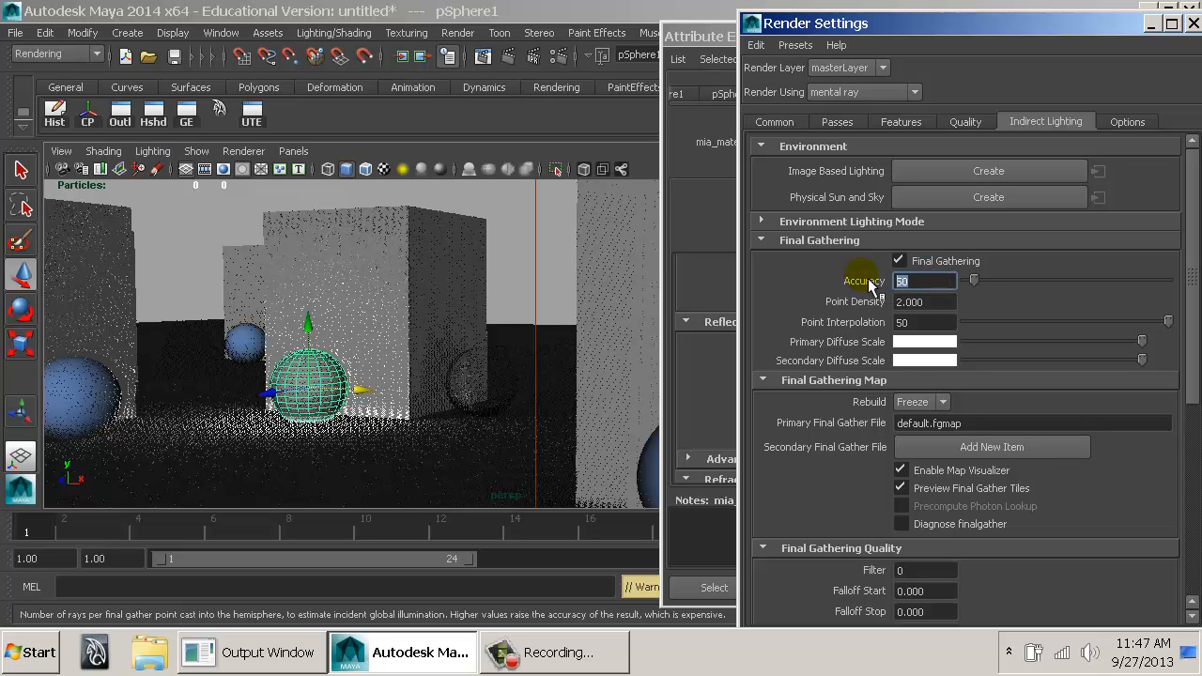
text(100)
key(Tab)
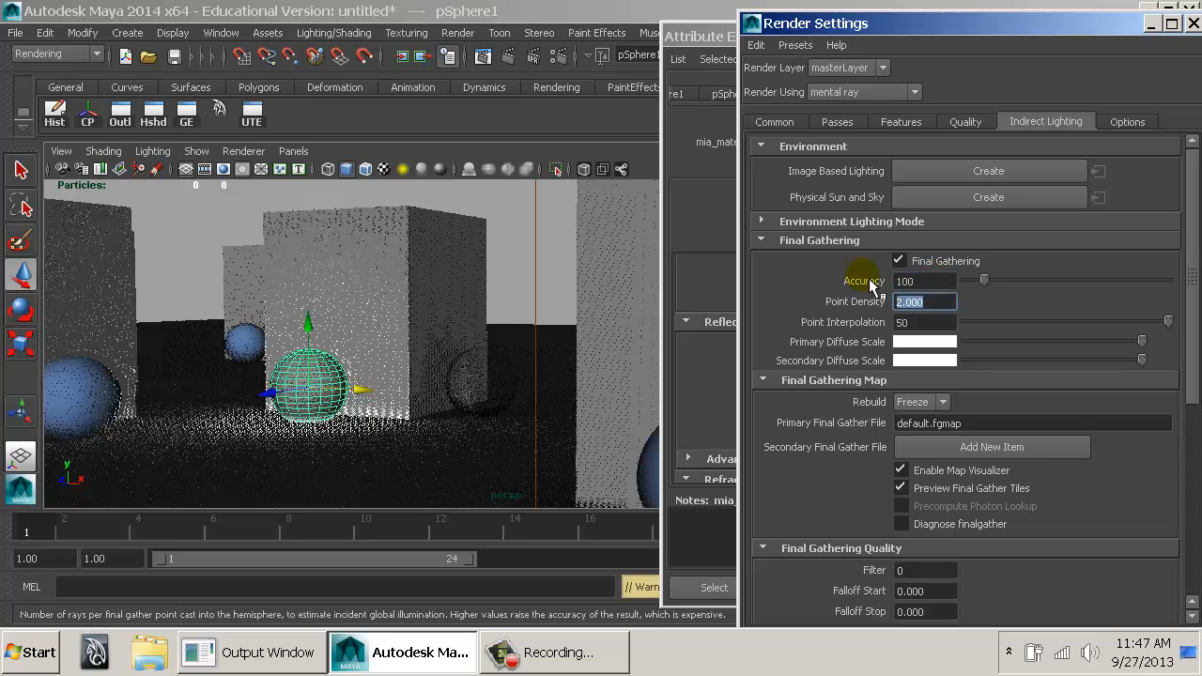
Render the same view with the raised Final Gathering Accuracy and close the Render View.
click(509, 59)
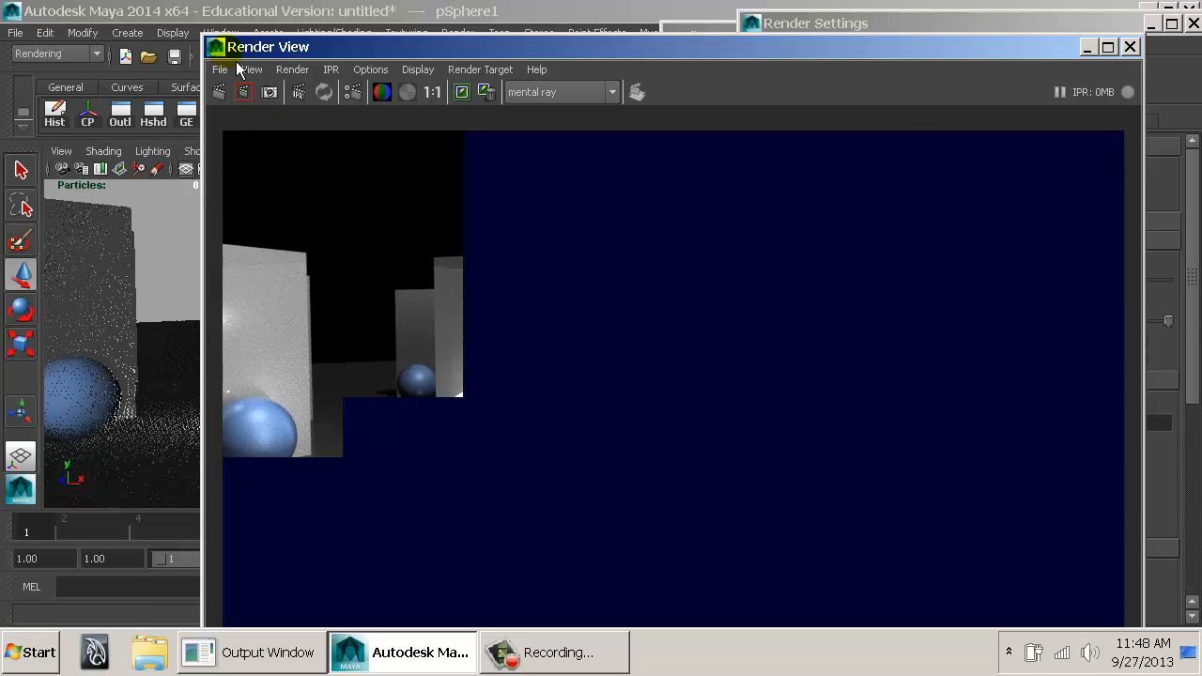
click(224, 58)
click(224, 58)
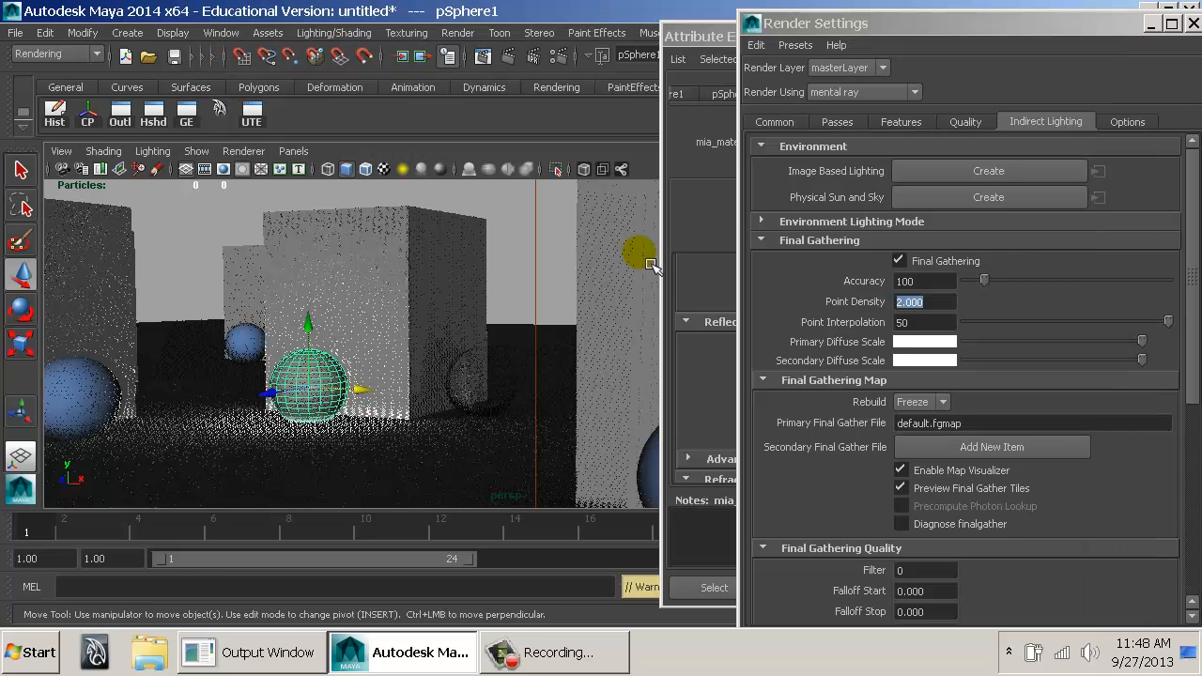
Inspect the leftover final gather points beside the glowing sphere's box and set Rebuild to On.
alt+drag(512, 362, 485, 384)
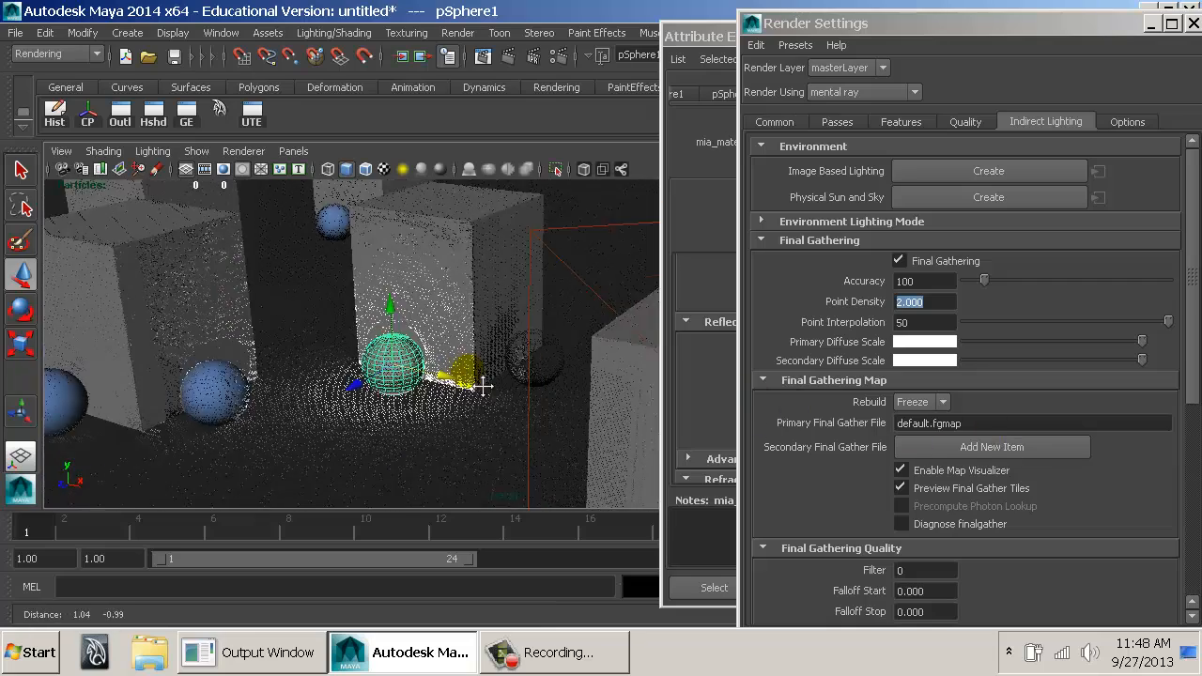
alt+right_drag(485, 384, 618, 372)
alt+drag(618, 370, 460, 325)
alt+right_drag(459, 325, 609, 328)
alt+middle_drag(609, 328, 530, 373)
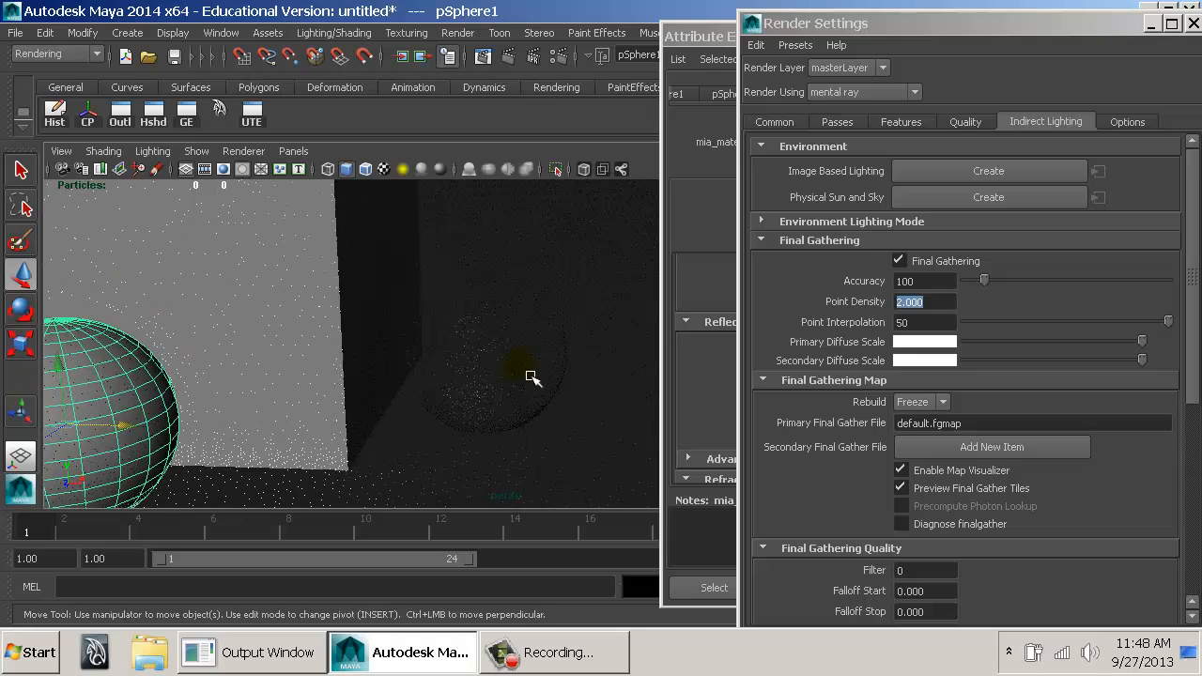
click(925, 402)
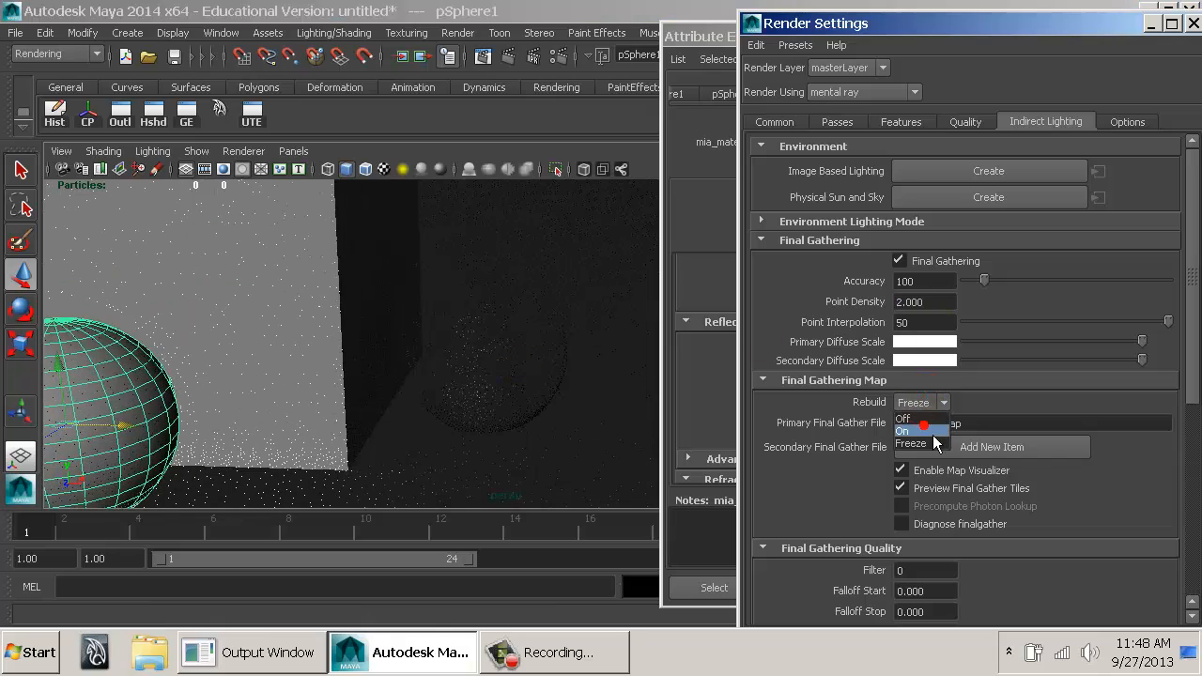
click(932, 432)
Render the whole group of boxes from a distant raised view with Rebuild on and close the Render View.
alt+right_drag(560, 383, 413, 348)
alt+middle_drag(413, 348, 551, 372)
alt+drag(550, 372, 486, 398)
alt+right_drag(486, 398, 370, 365)
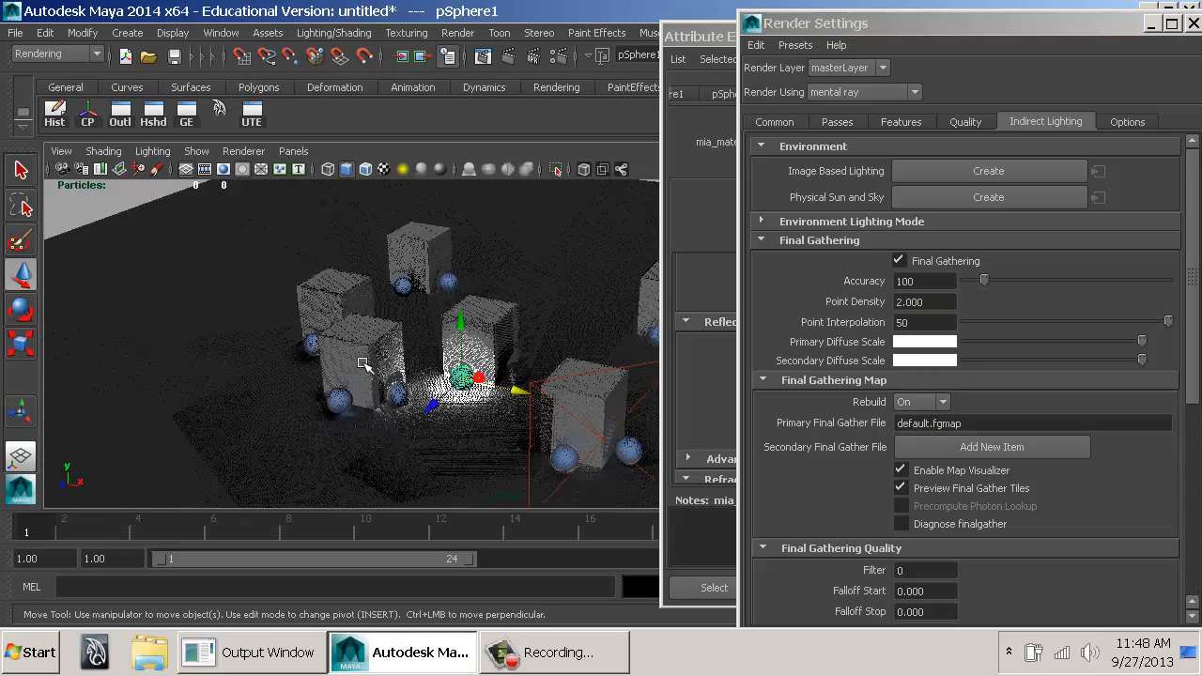
alt+middle_drag(490, 329, 444, 333)
click(510, 55)
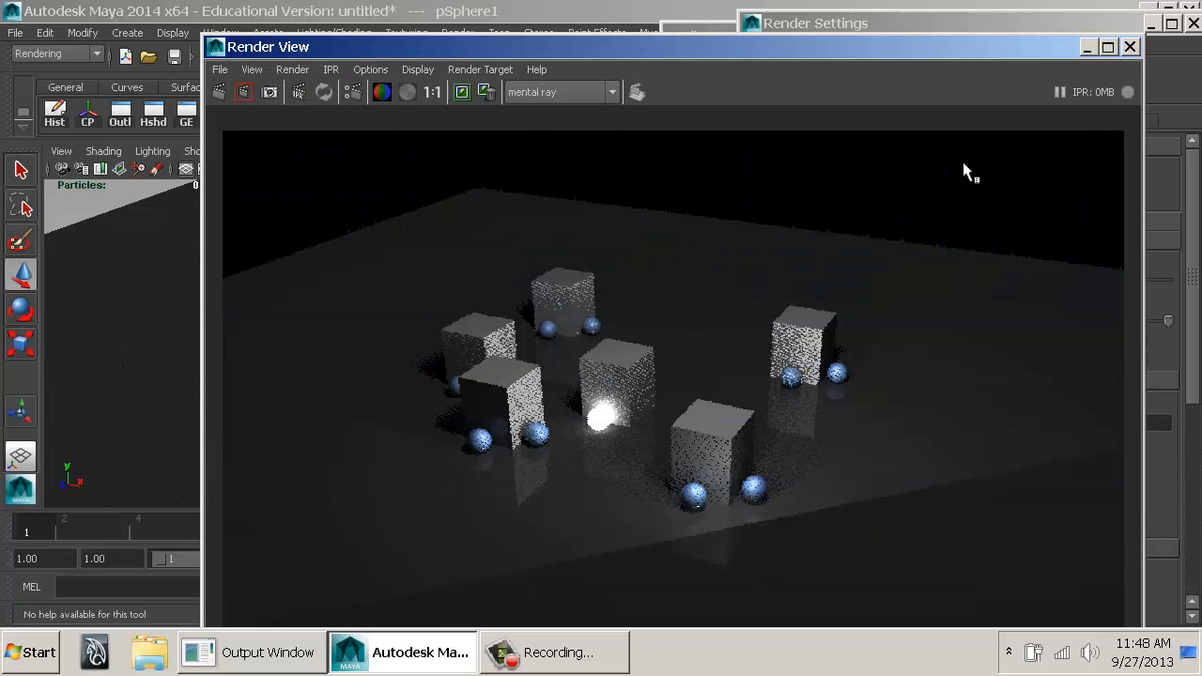
click(1136, 45)
Examine the rebuilt final gather points around the boxes from several angles, switching the viewport to wireframe display.
alt+drag(386, 325, 455, 344)
alt+right_drag(452, 342, 404, 362)
alt+drag(476, 359, 404, 378)
alt+right_drag(404, 379, 310, 361)
alt+middle_drag(310, 362, 359, 387)
alt+right_drag(359, 387, 548, 404)
alt+drag(594, 344, 574, 367)
key(4)
alt+right_drag(574, 367, 536, 390)
alt+drag(536, 416, 707, 413)
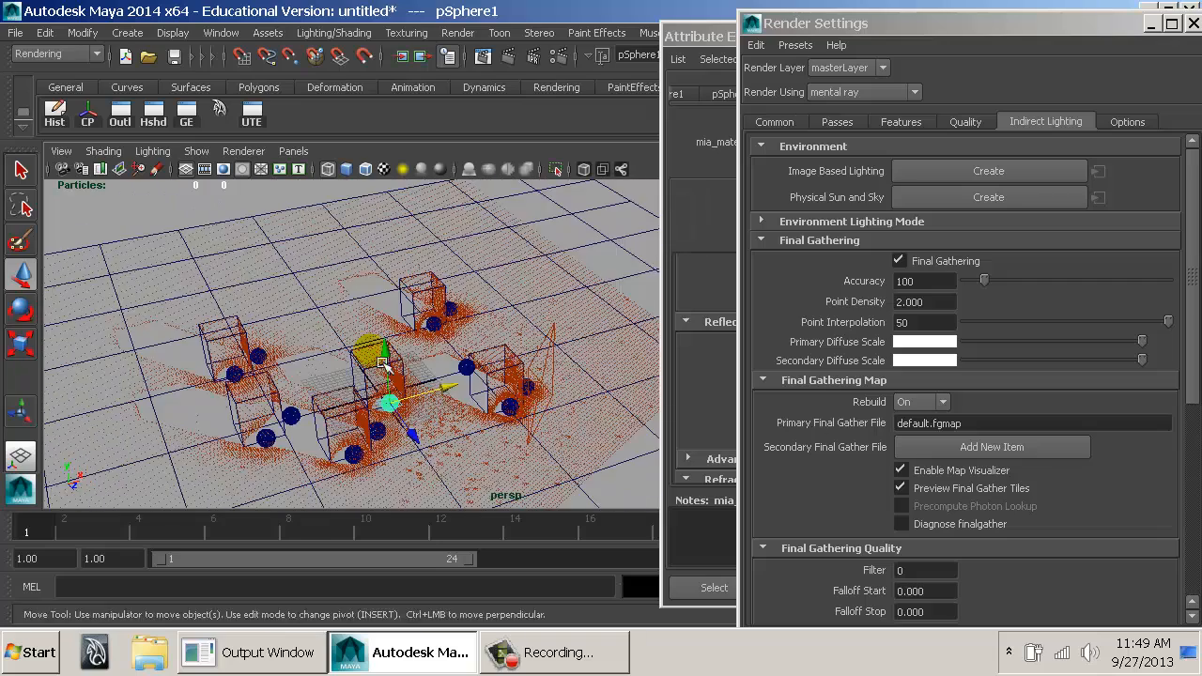
Set the Final Gathering Accuracy to 500 and the Point Density to 0.001.
alt+drag(367, 366, 531, 309)
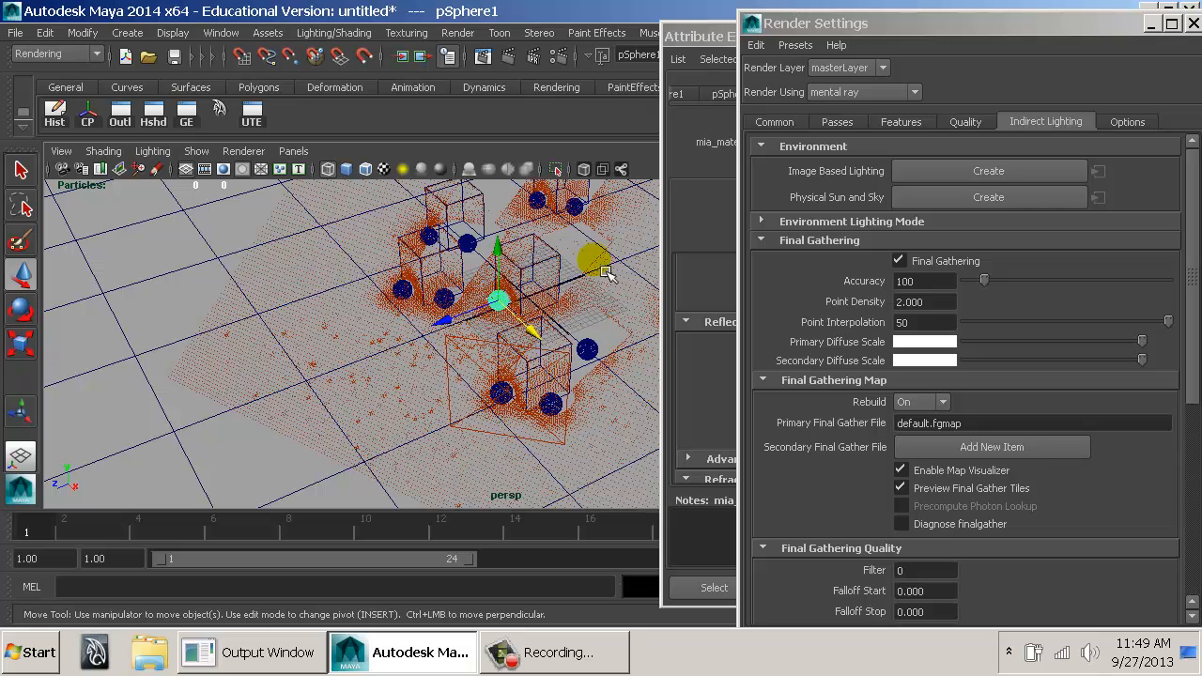
alt+drag(482, 347, 356, 347)
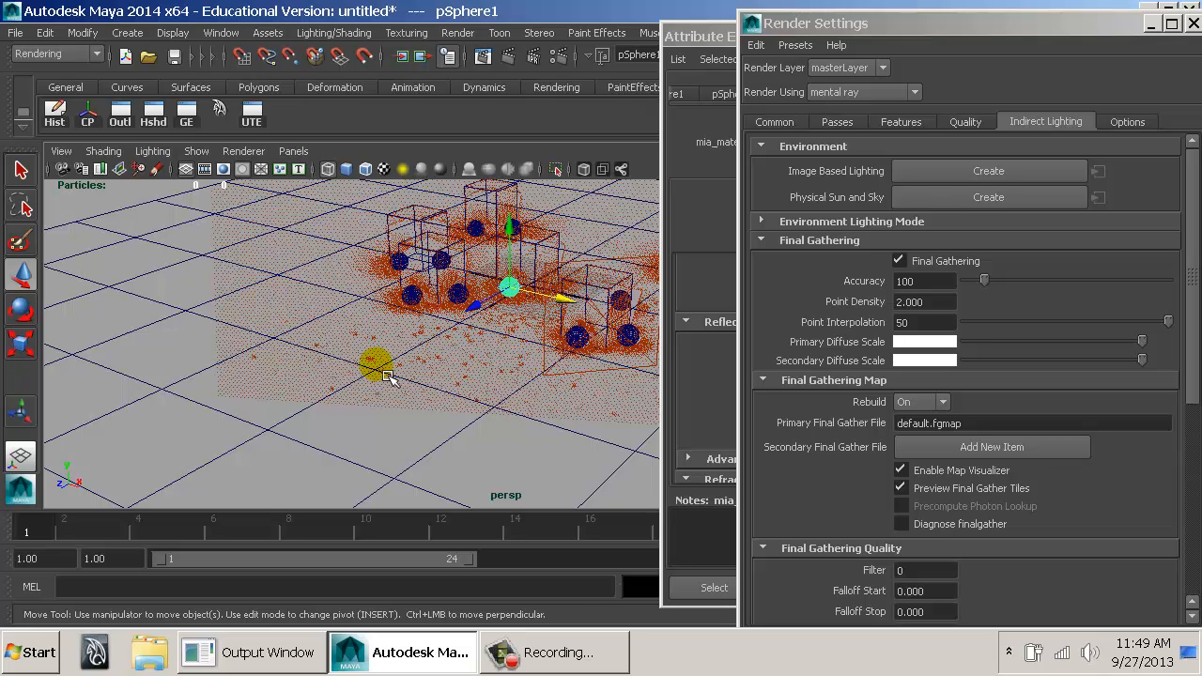
double_click(908, 281)
text(5000)
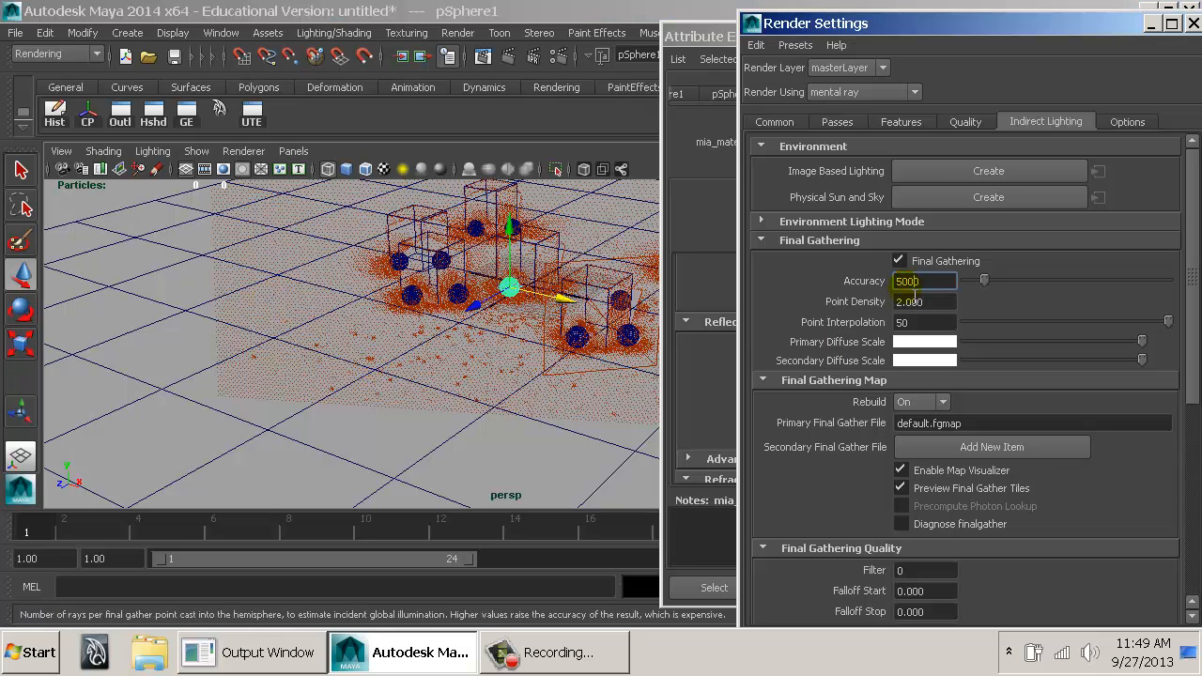
key(Return)
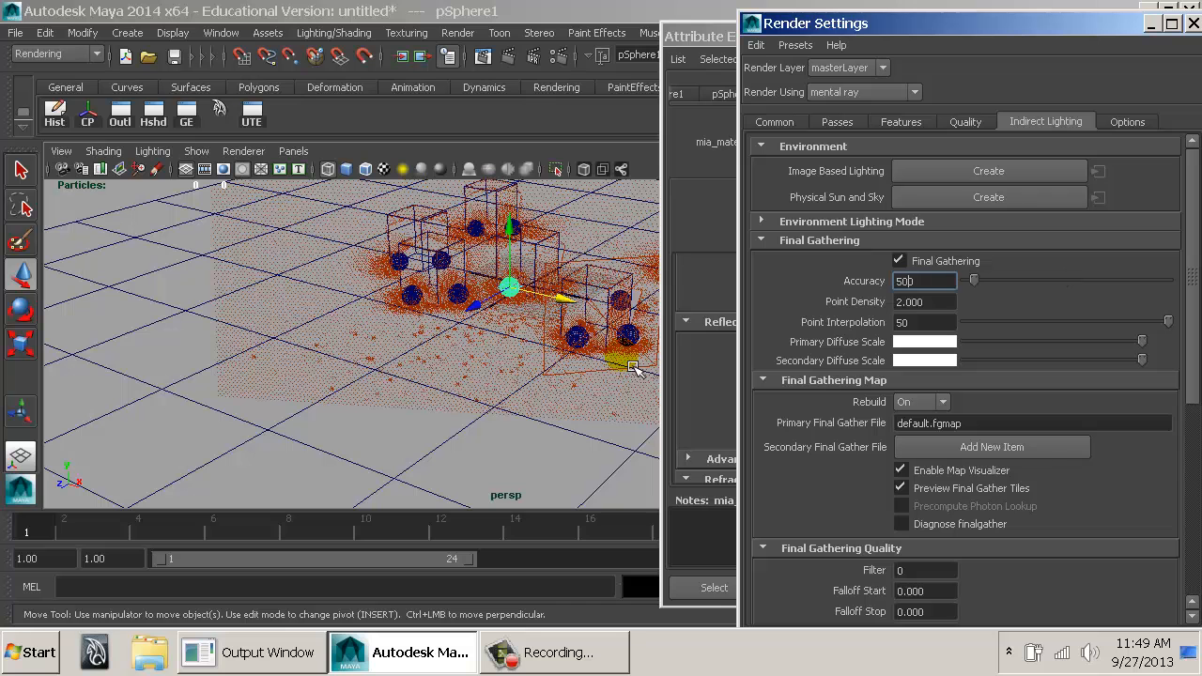
click(935, 299)
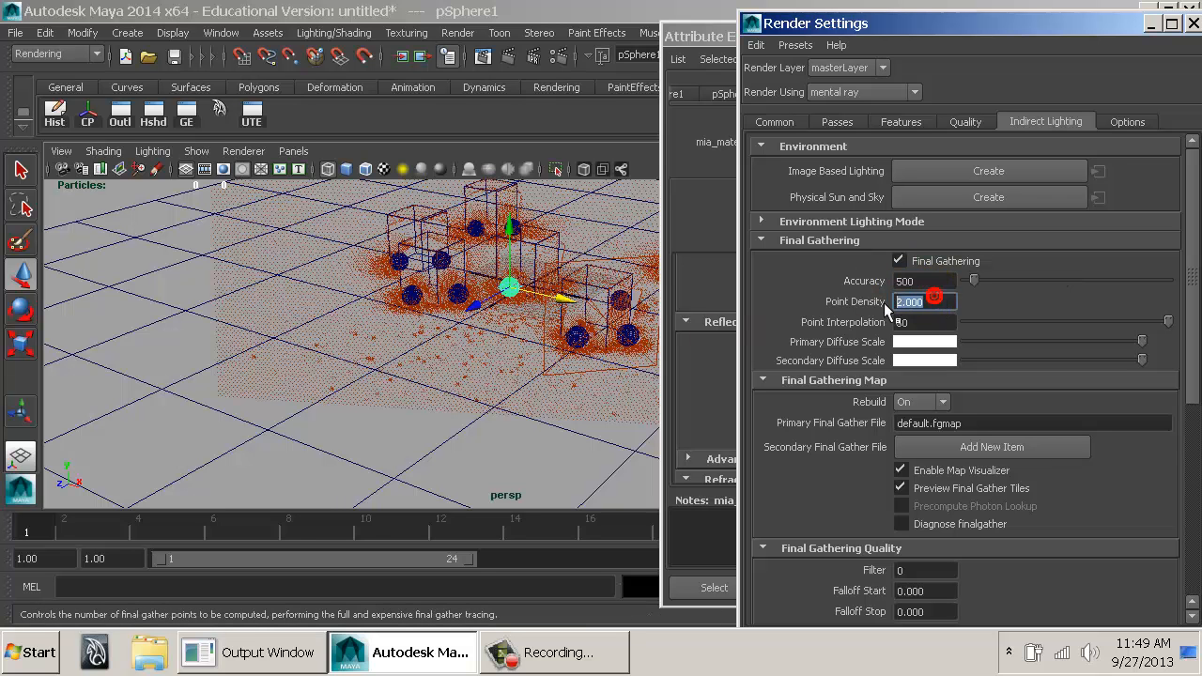
text(0.001)
Set the Final Gathering Map Rebuild mode to Freeze and inspect the stored final gather points around the boxes.
click(935, 402)
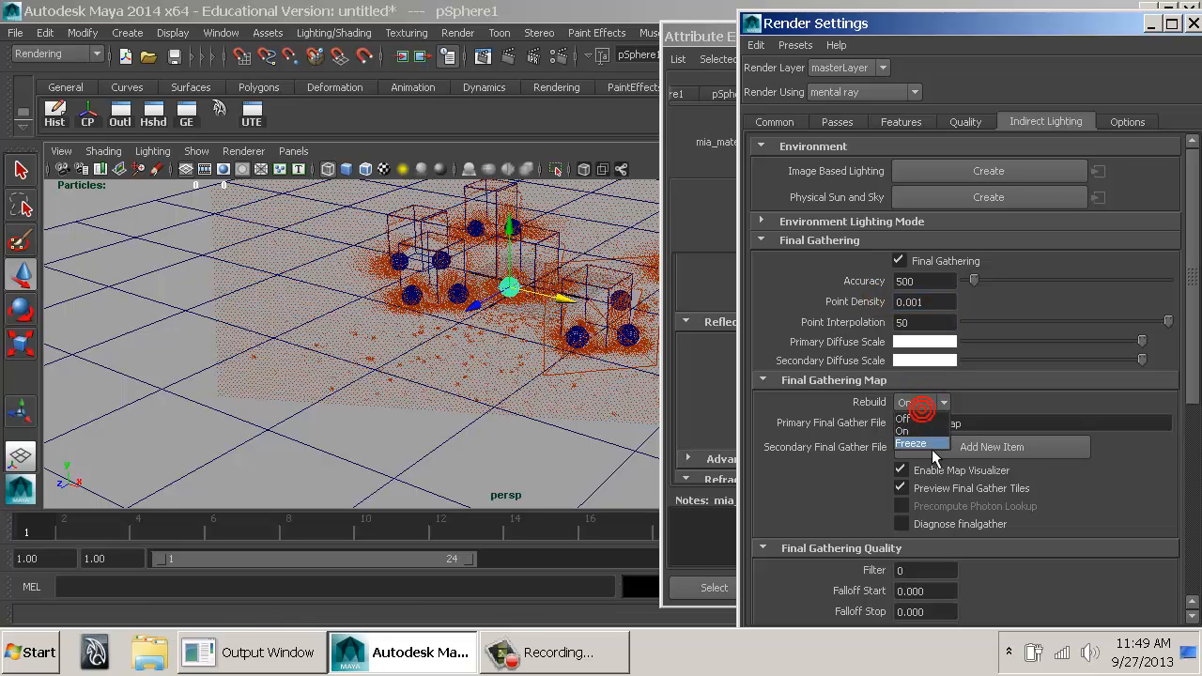
click(932, 449)
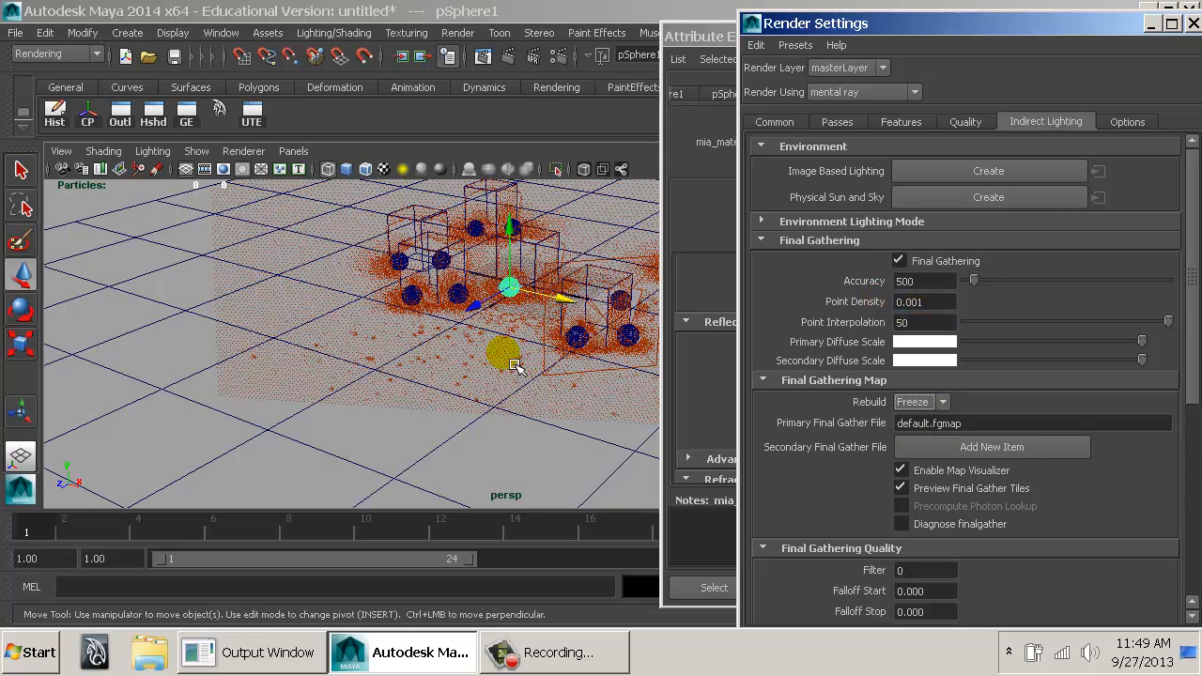
click(917, 278)
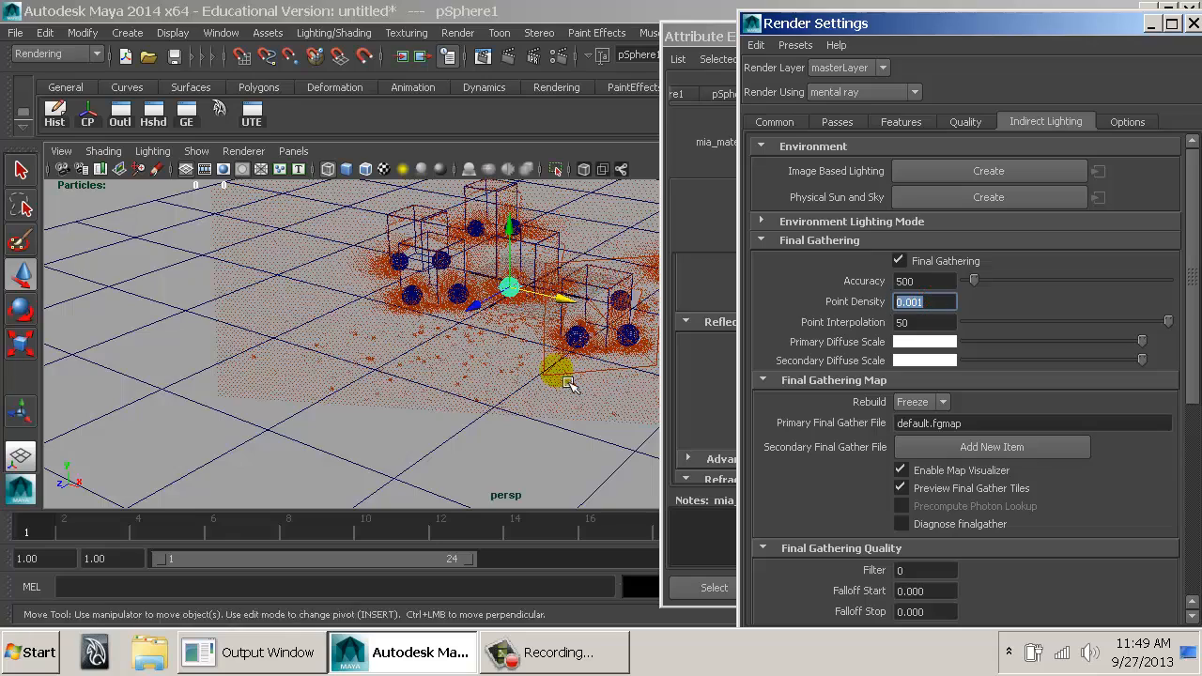
alt+drag(558, 373, 592, 376)
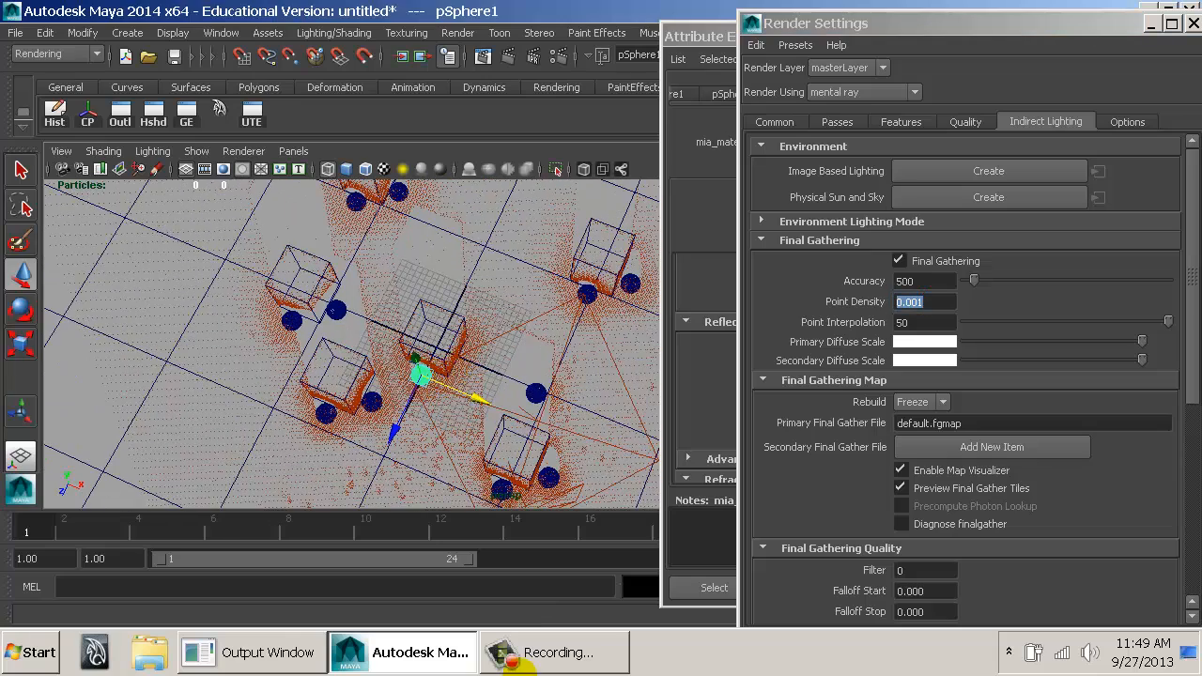
mouse_move(560, 669)
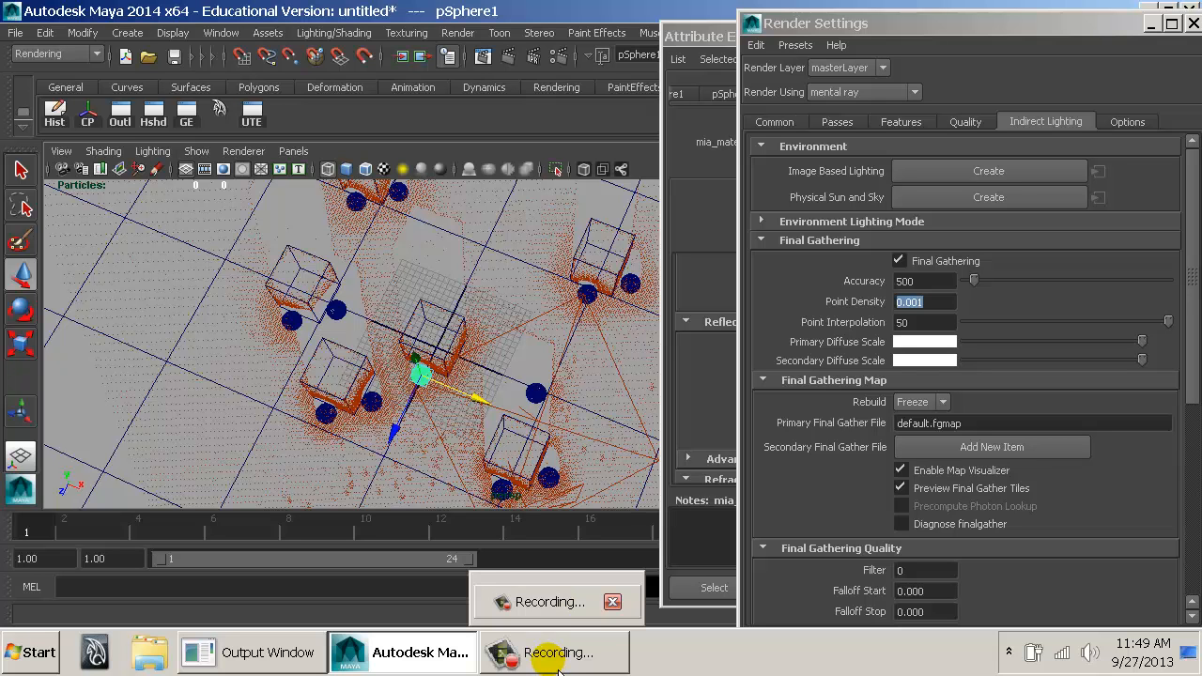